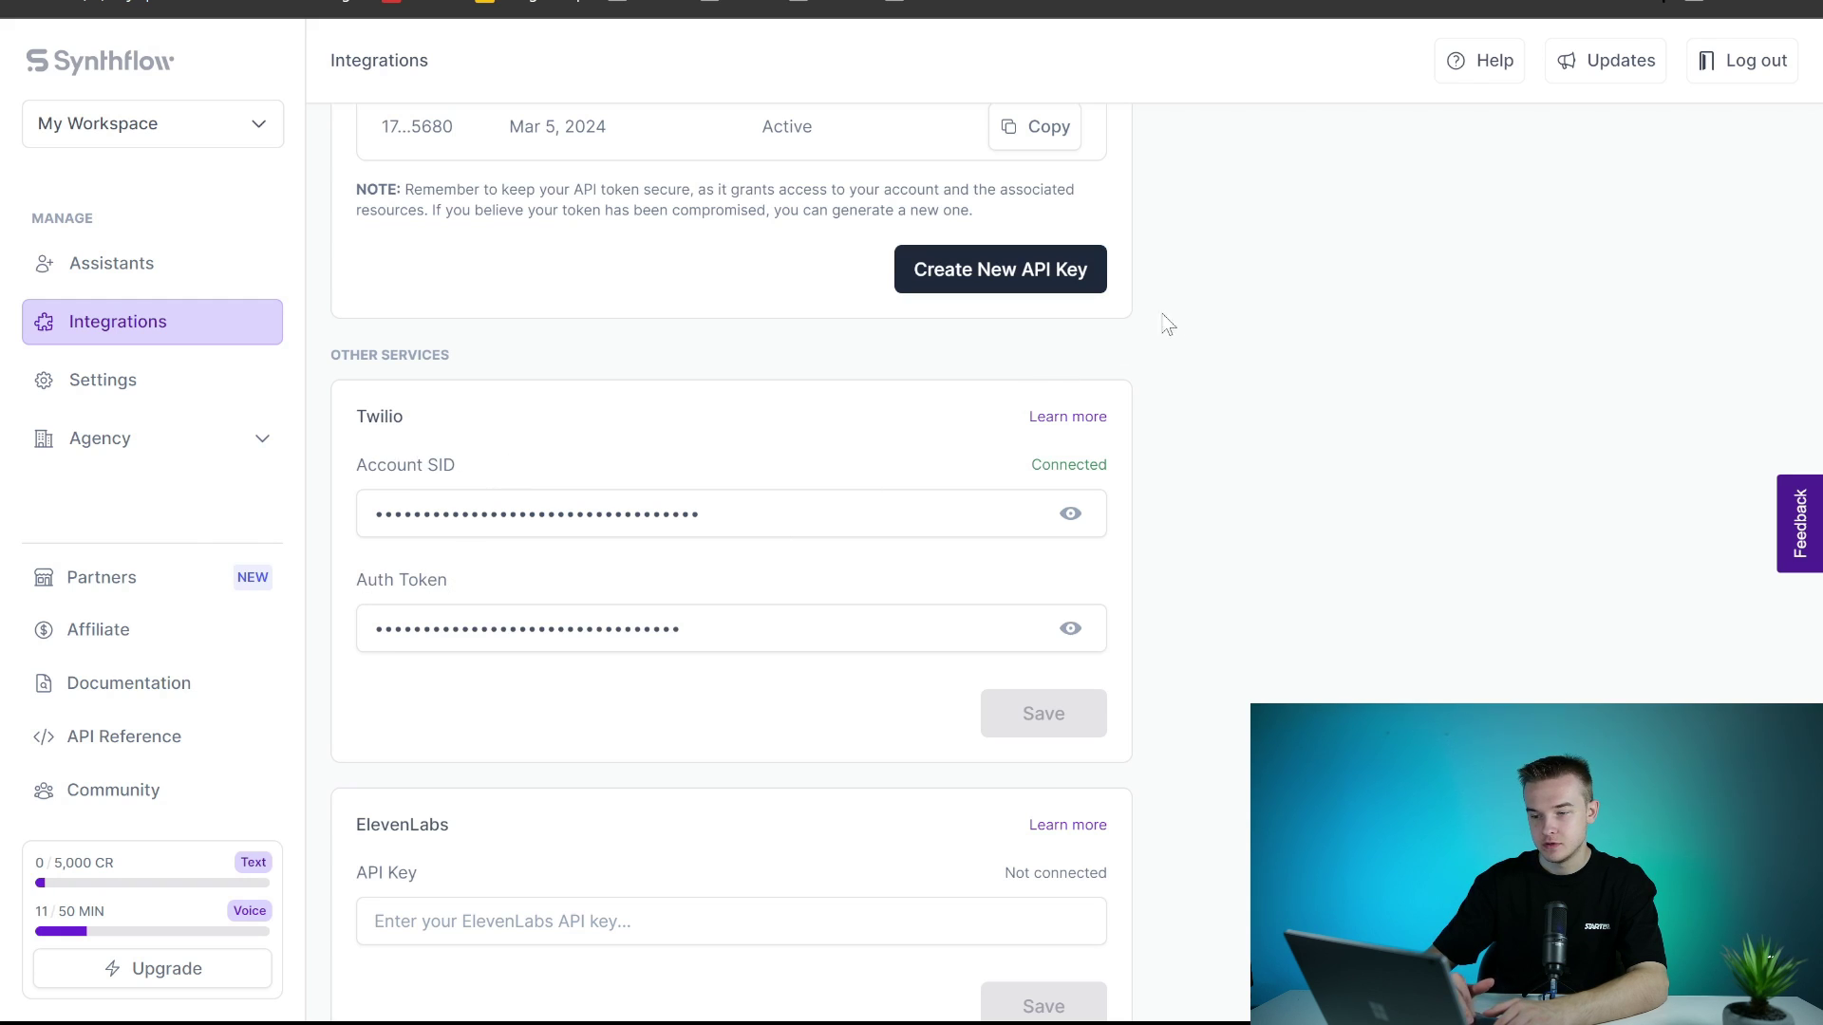
# Review the Twilio Console home's Account Info panel and phone number.
pyautogui.click(1026, 8)
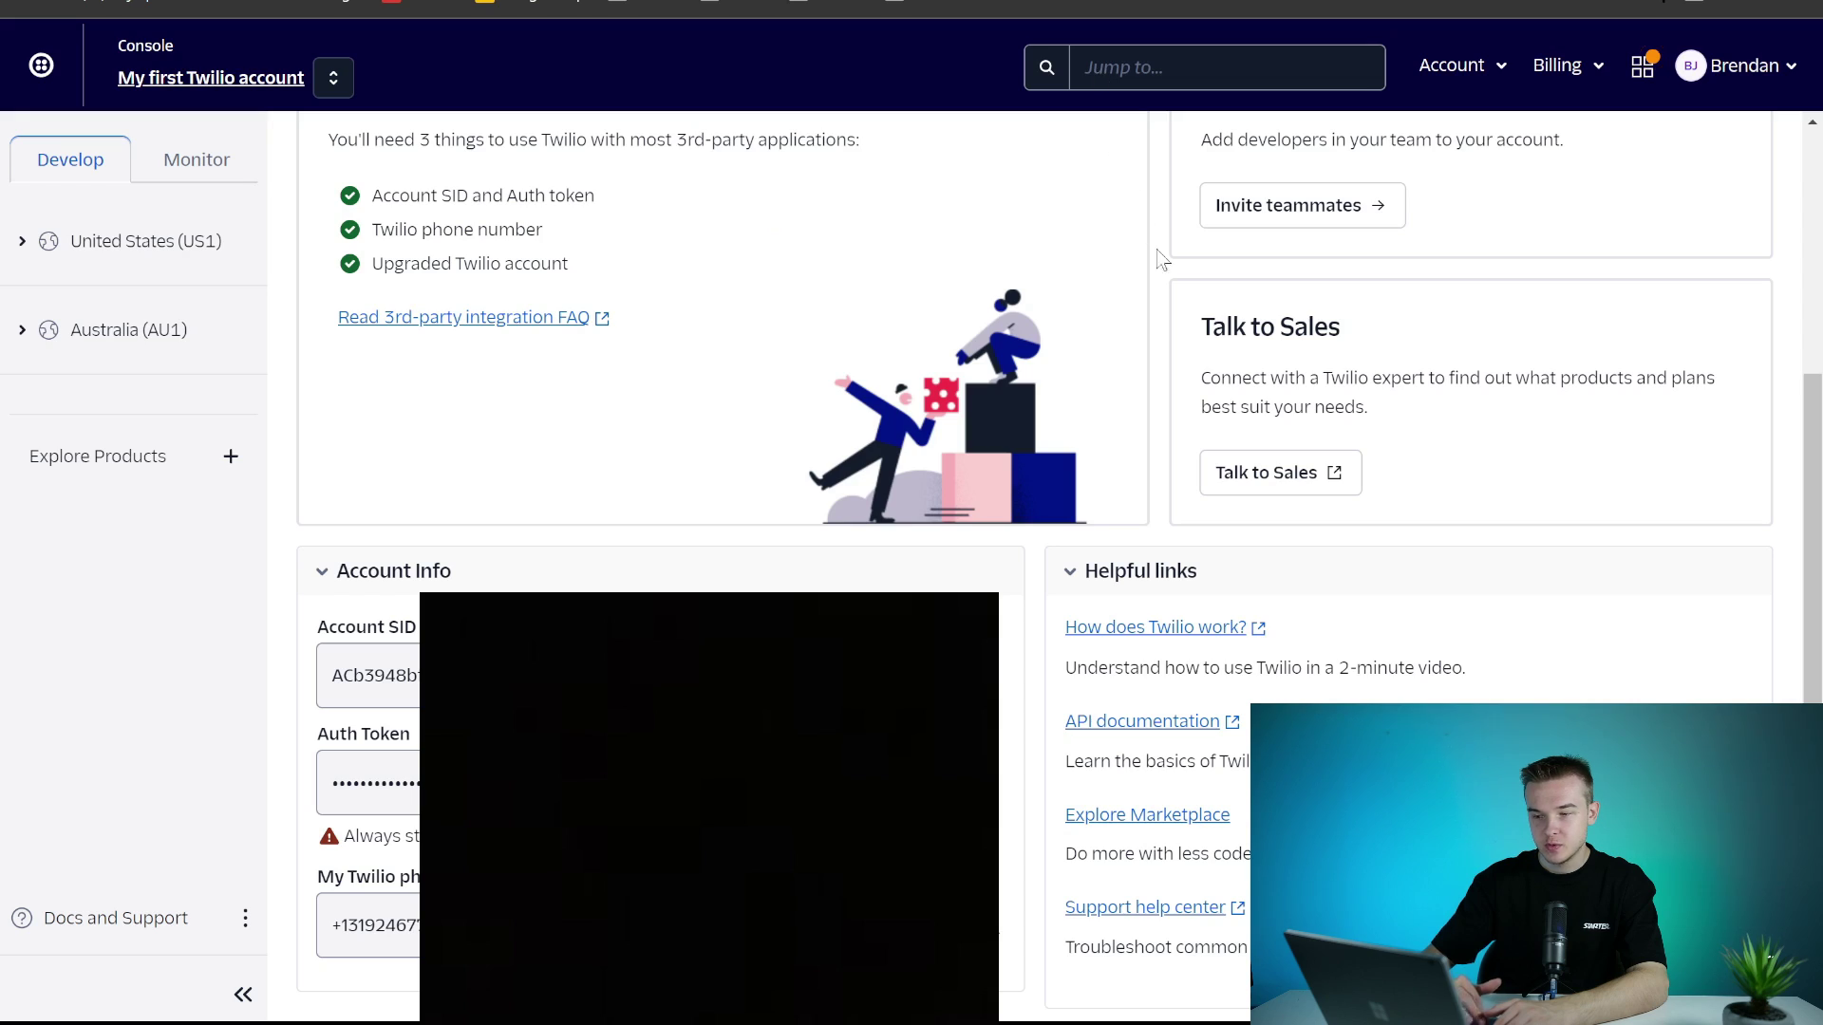
pyautogui.scroll(3, 1168, 317)
pyautogui.scroll(-2, 1168, 318)
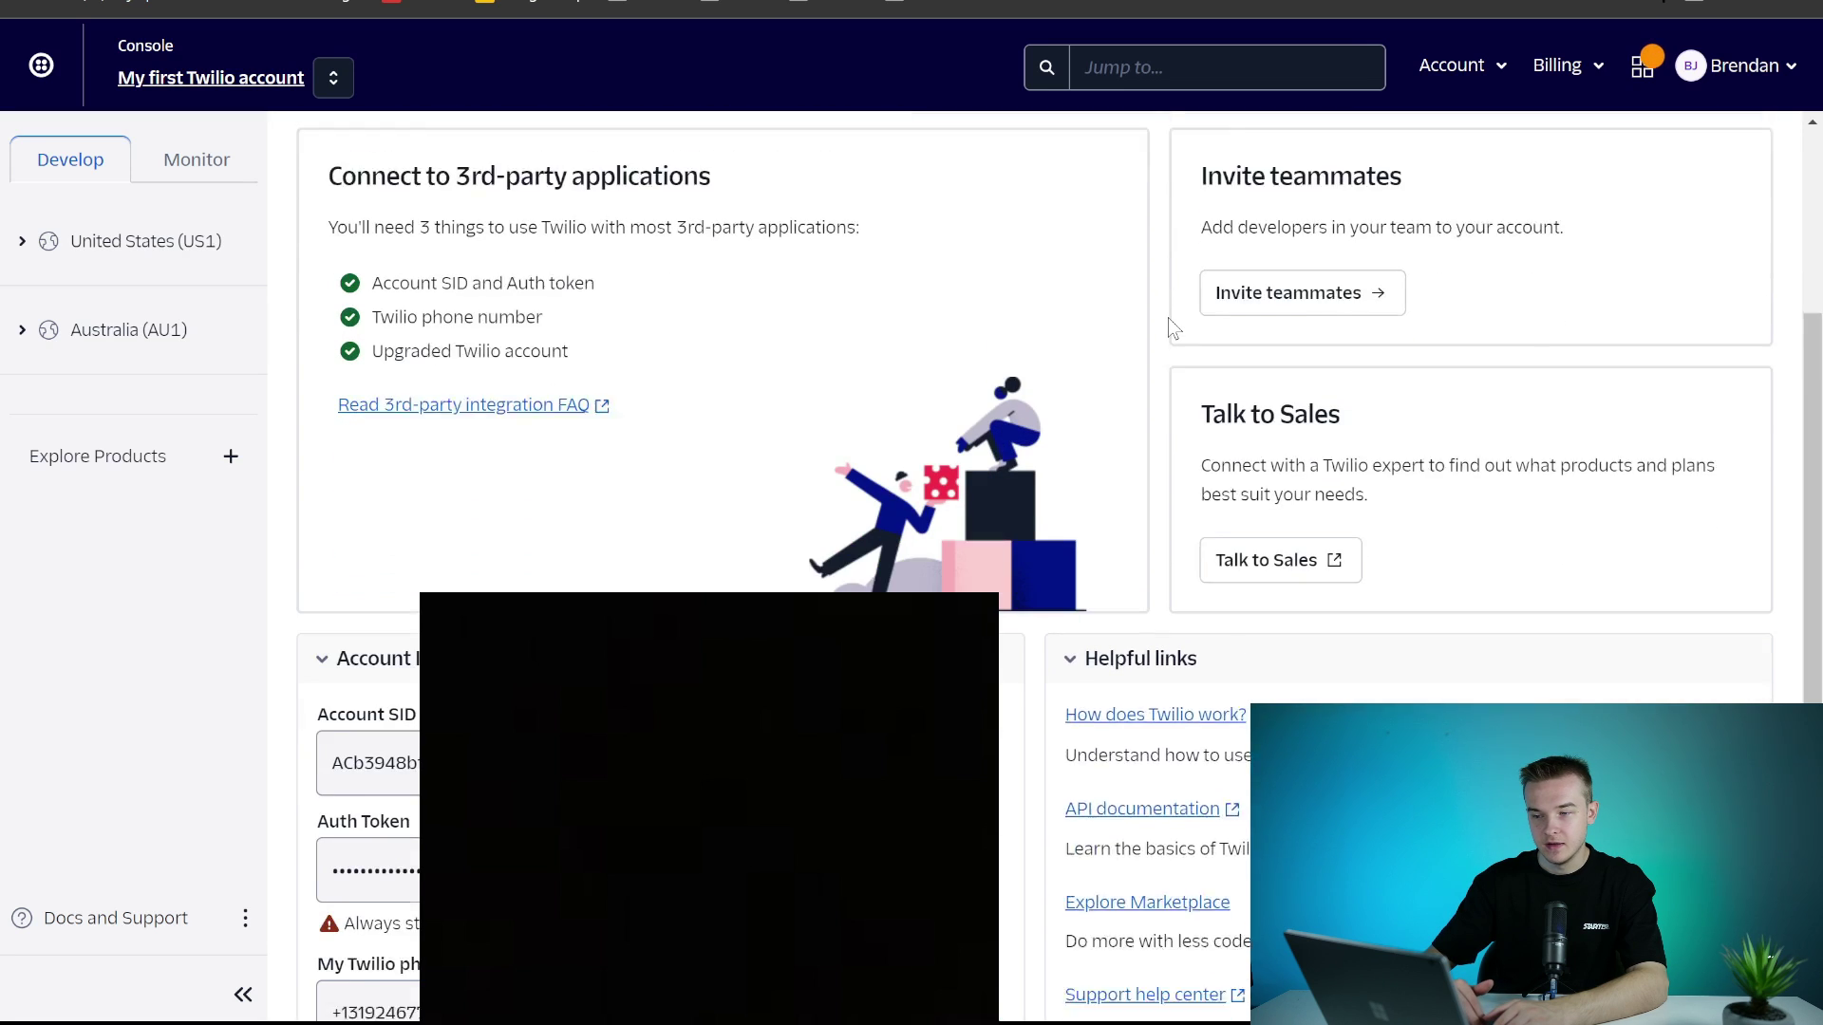
pyautogui.scroll(-1, 1168, 317)
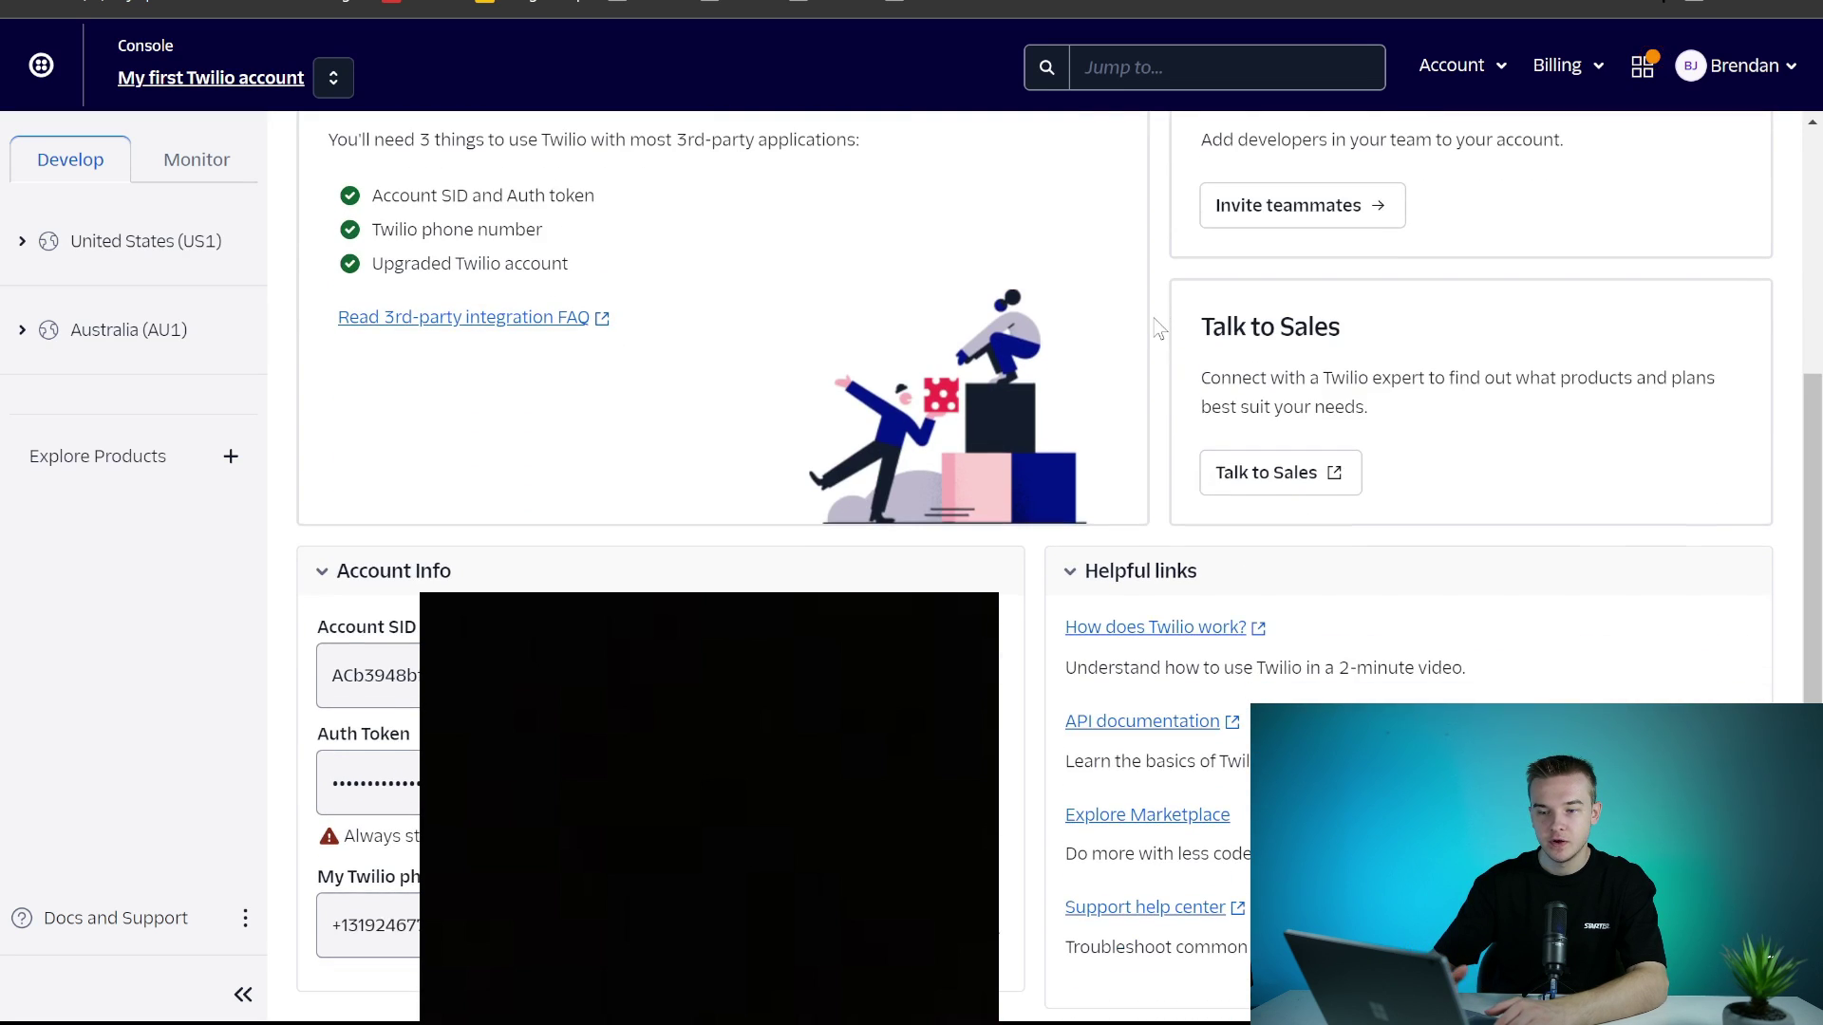
pyautogui.scroll(3, 1159, 326)
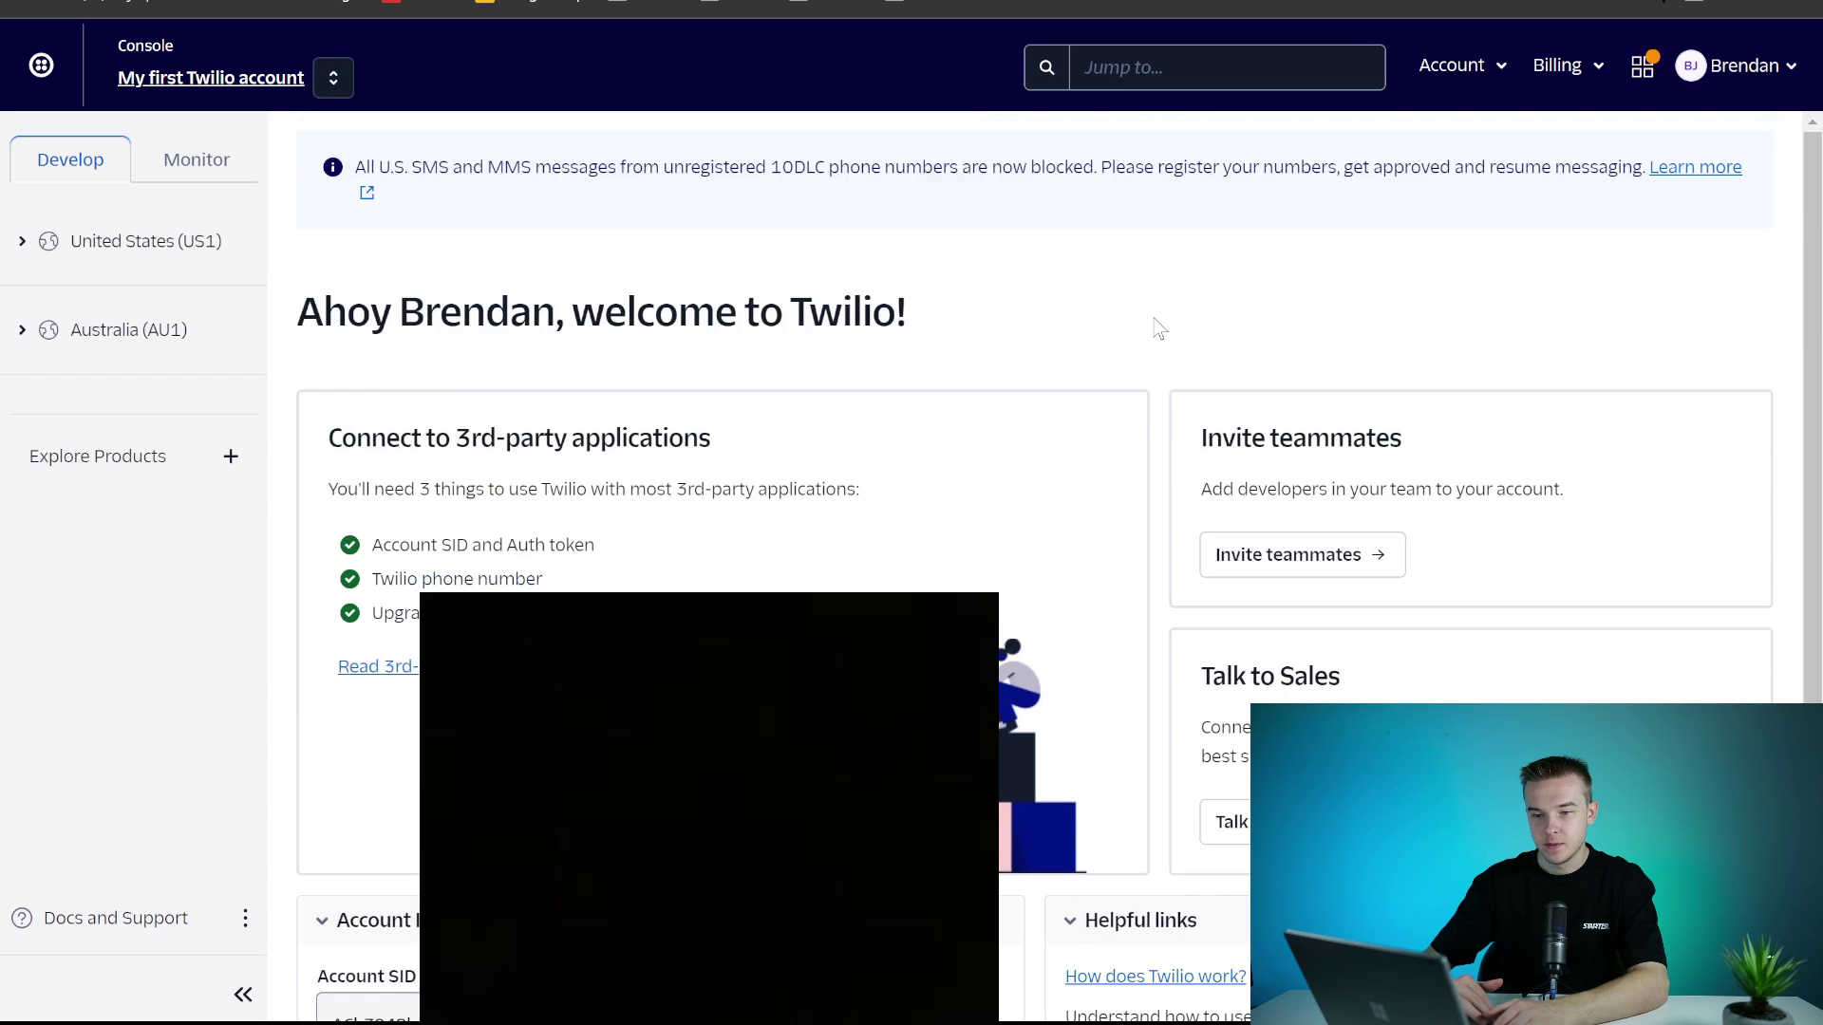
pyautogui.scroll(-3, 1159, 327)
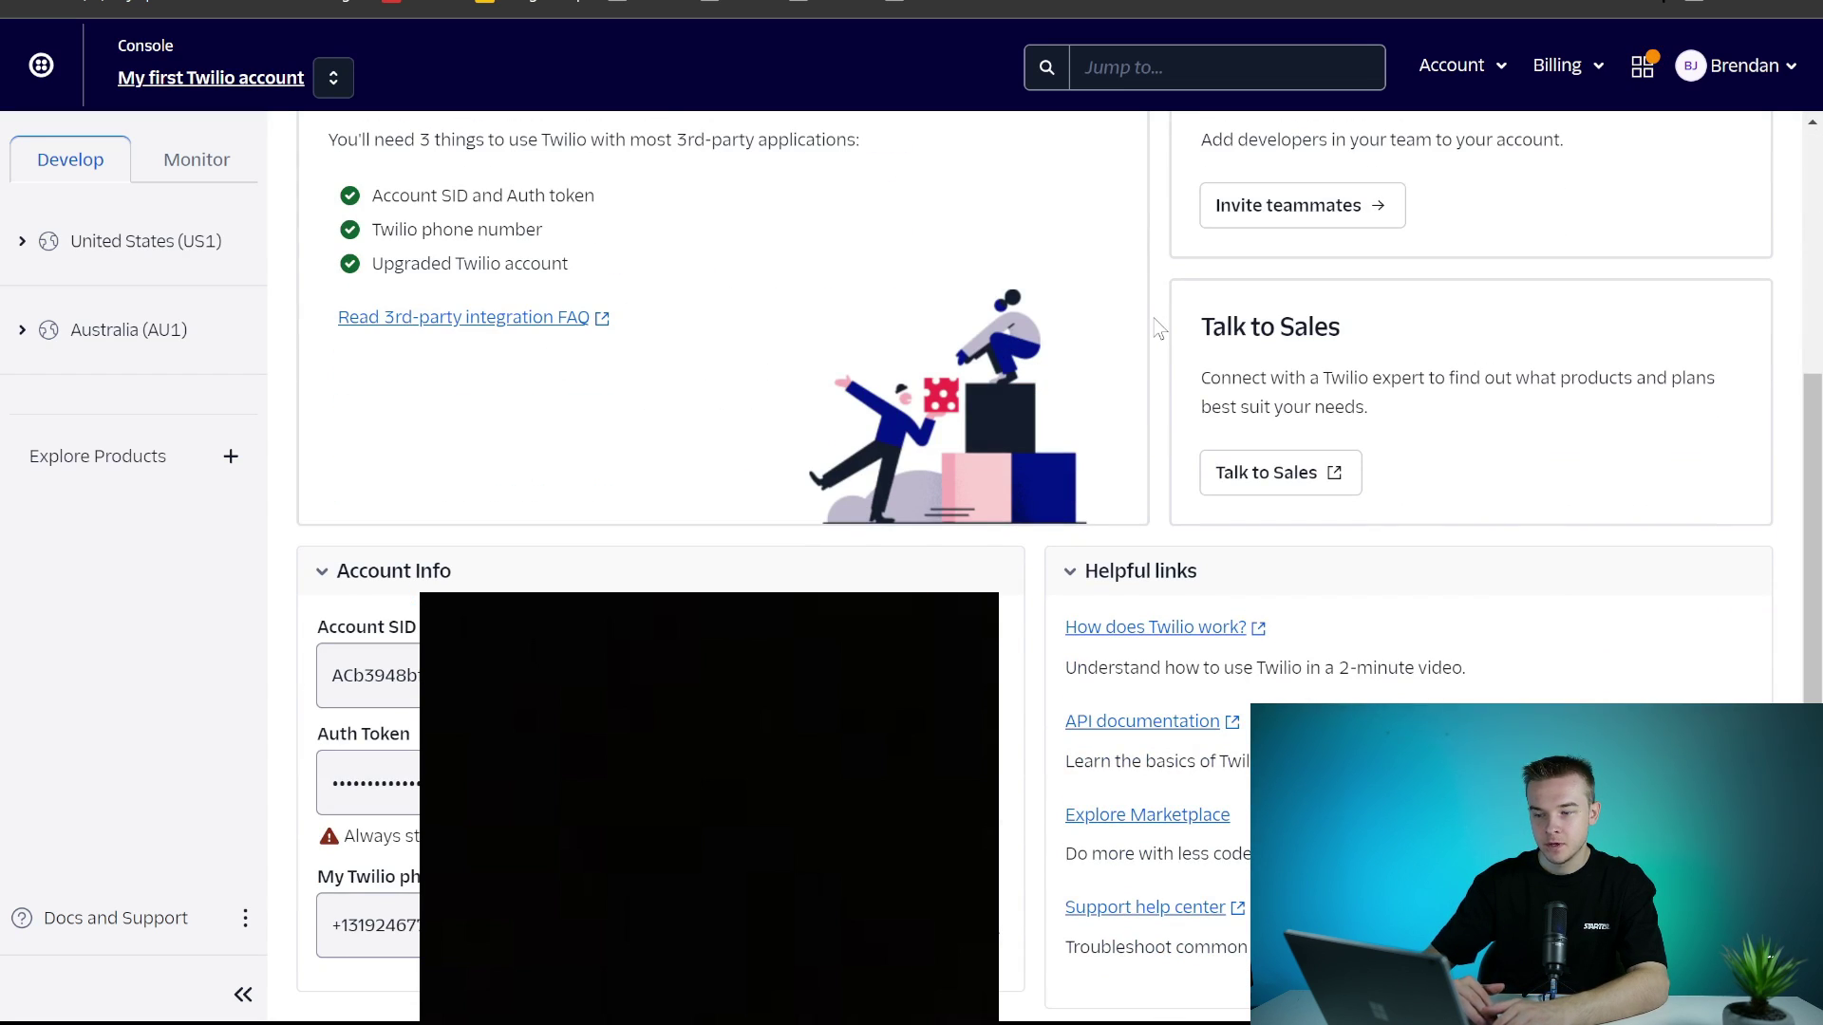
pyautogui.scroll(3, 1159, 327)
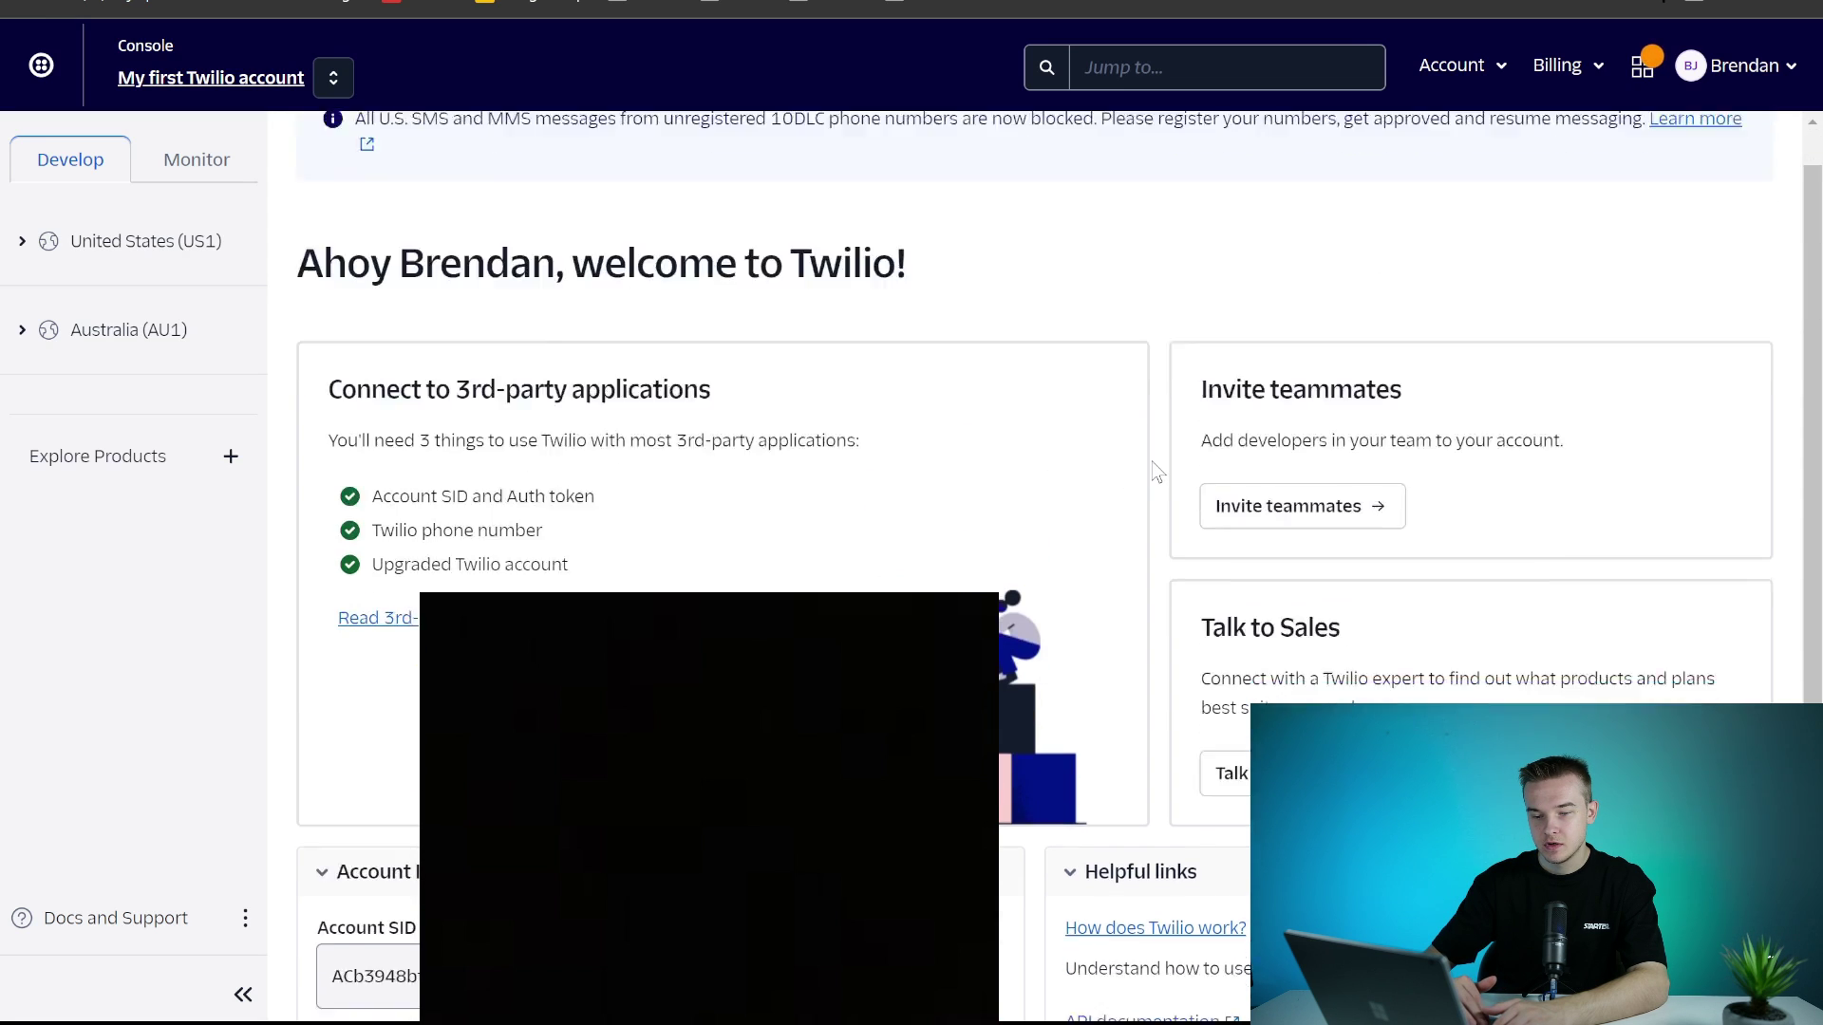
pyautogui.scroll(-3, 1129, 479)
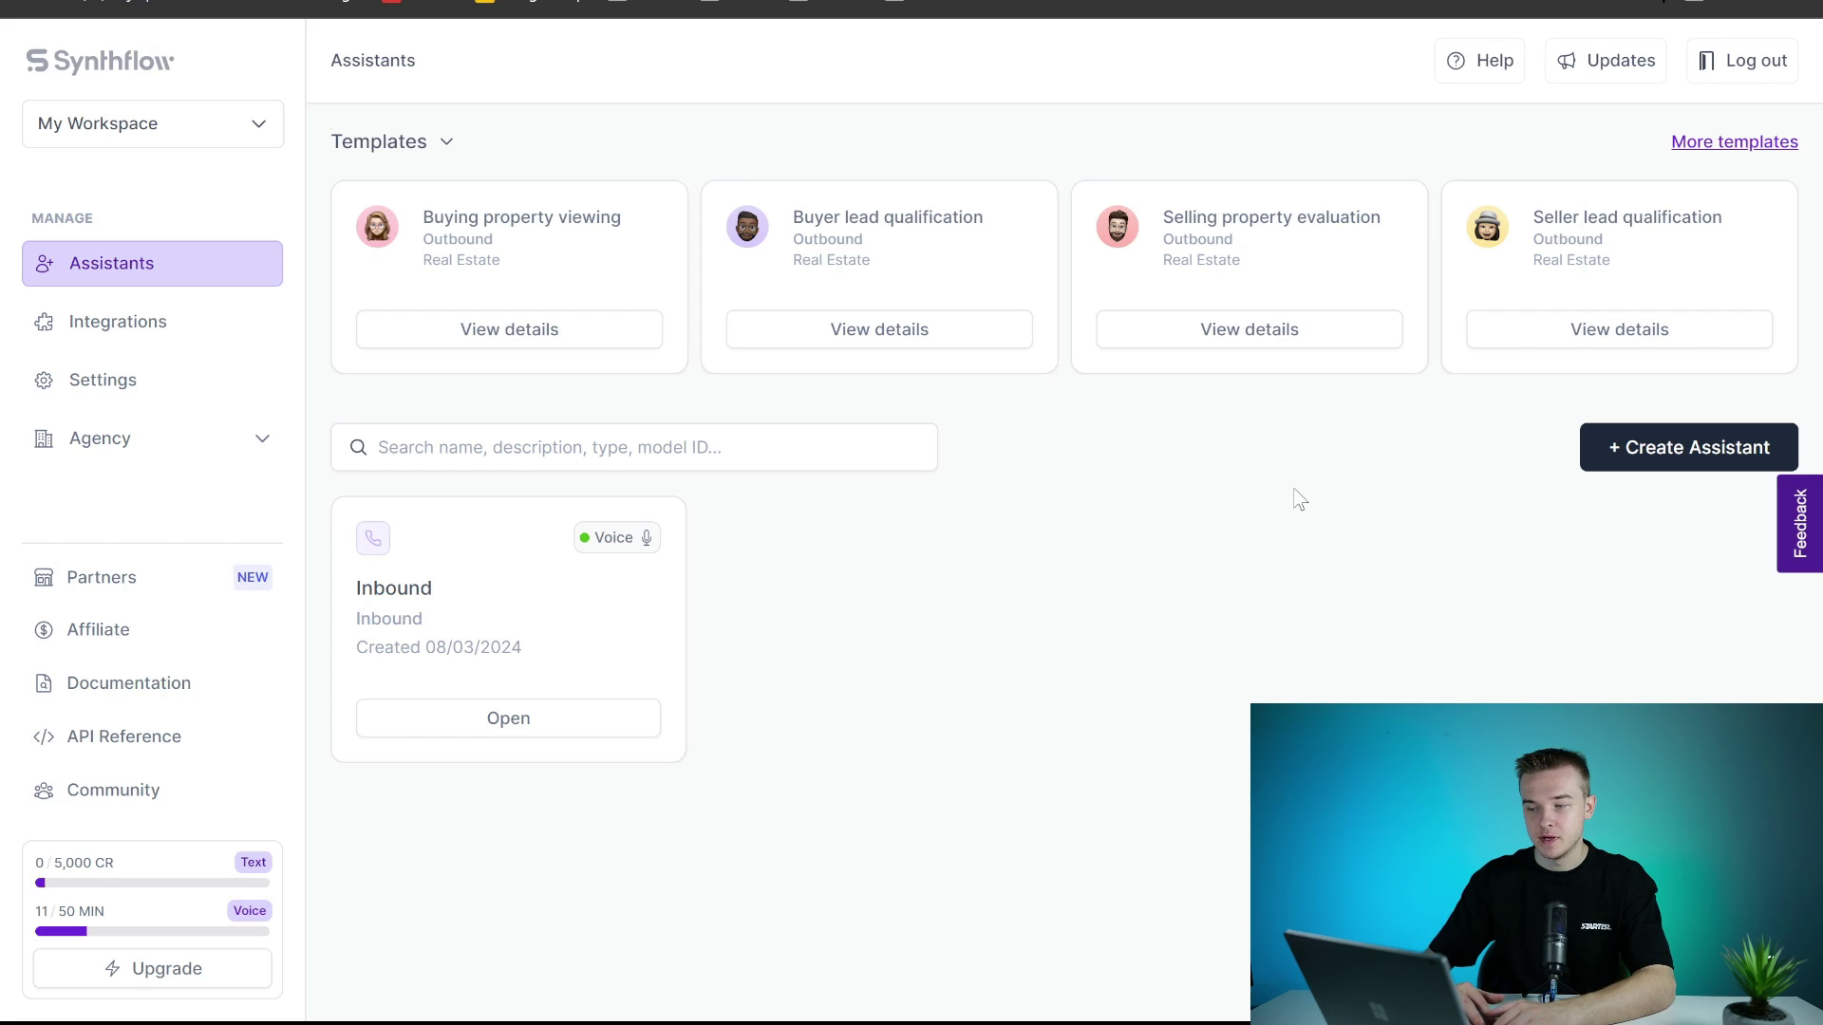
# Look over the new assistant types, then open the existing Inbound assistant for editing.
pyautogui.click(1607, 453)
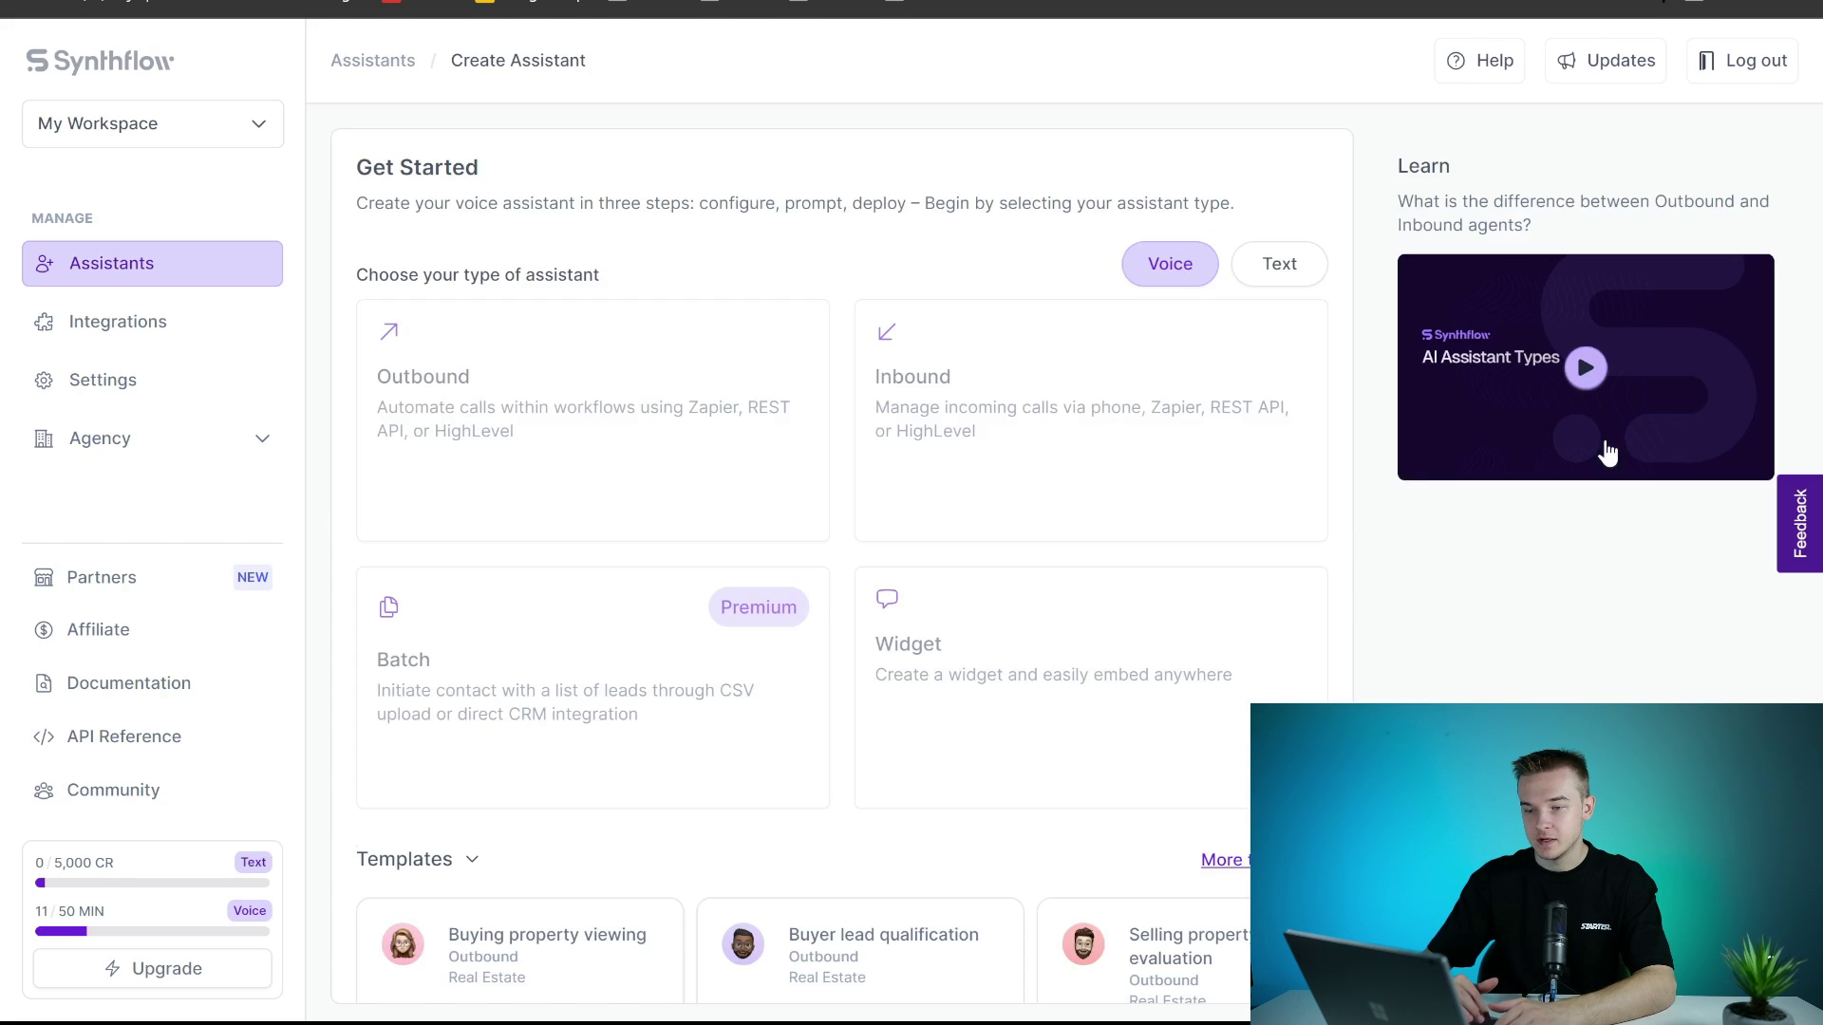
pyautogui.scroll(-2, 1102, 465)
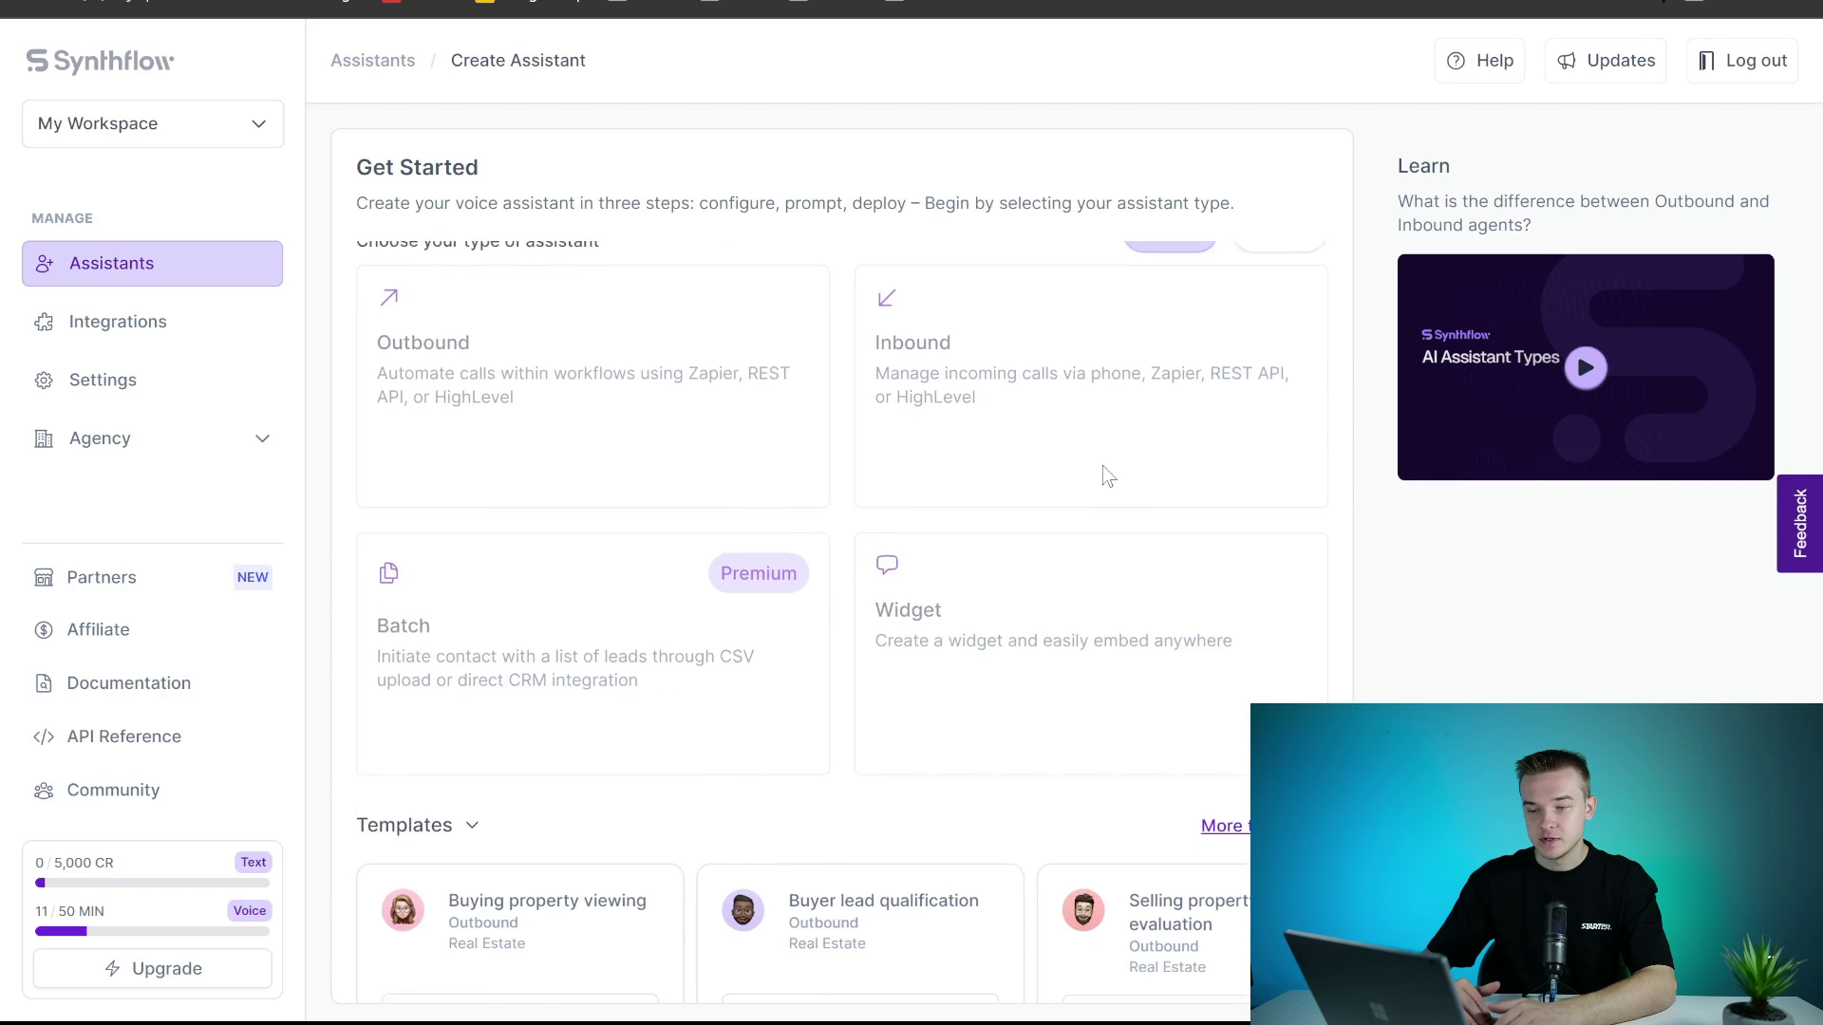
pyautogui.scroll(2, 1089, 432)
pyautogui.click(1089, 432)
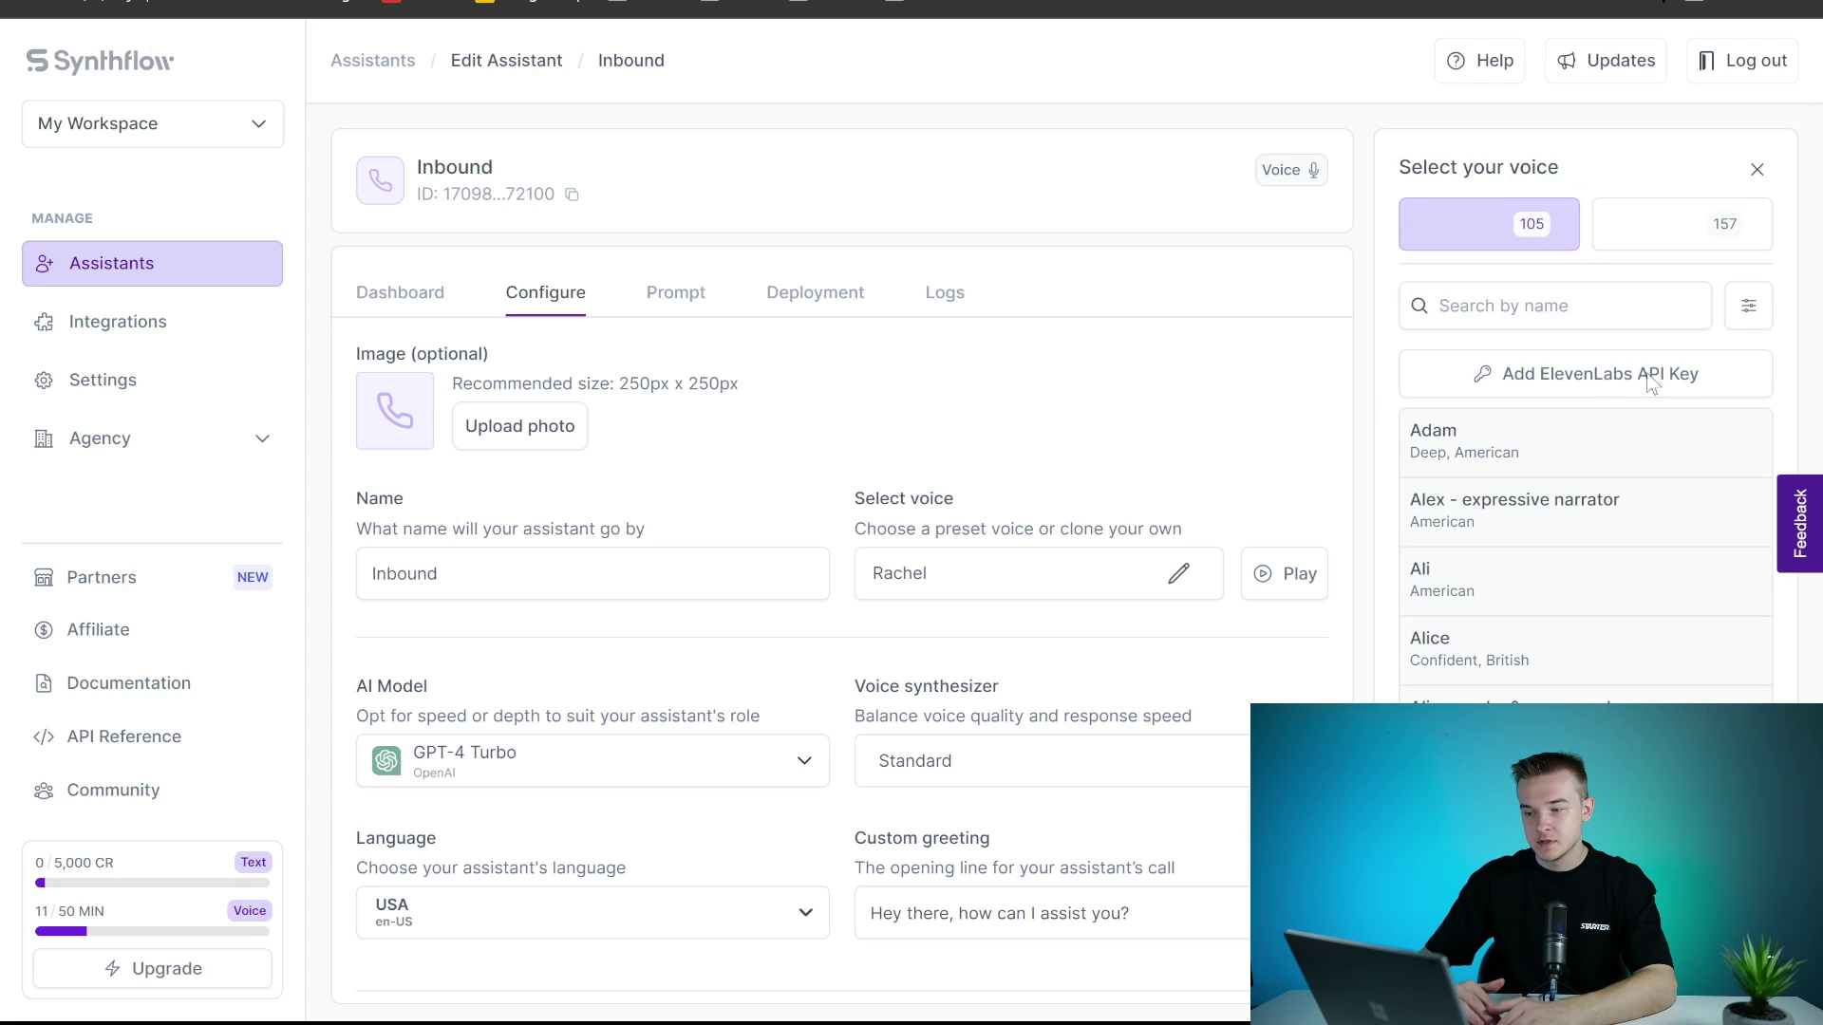
# Close the voice picker, check the AI model list keeping GPT-4 Turbo, and scroll the settings.
pyautogui.click(1757, 172)
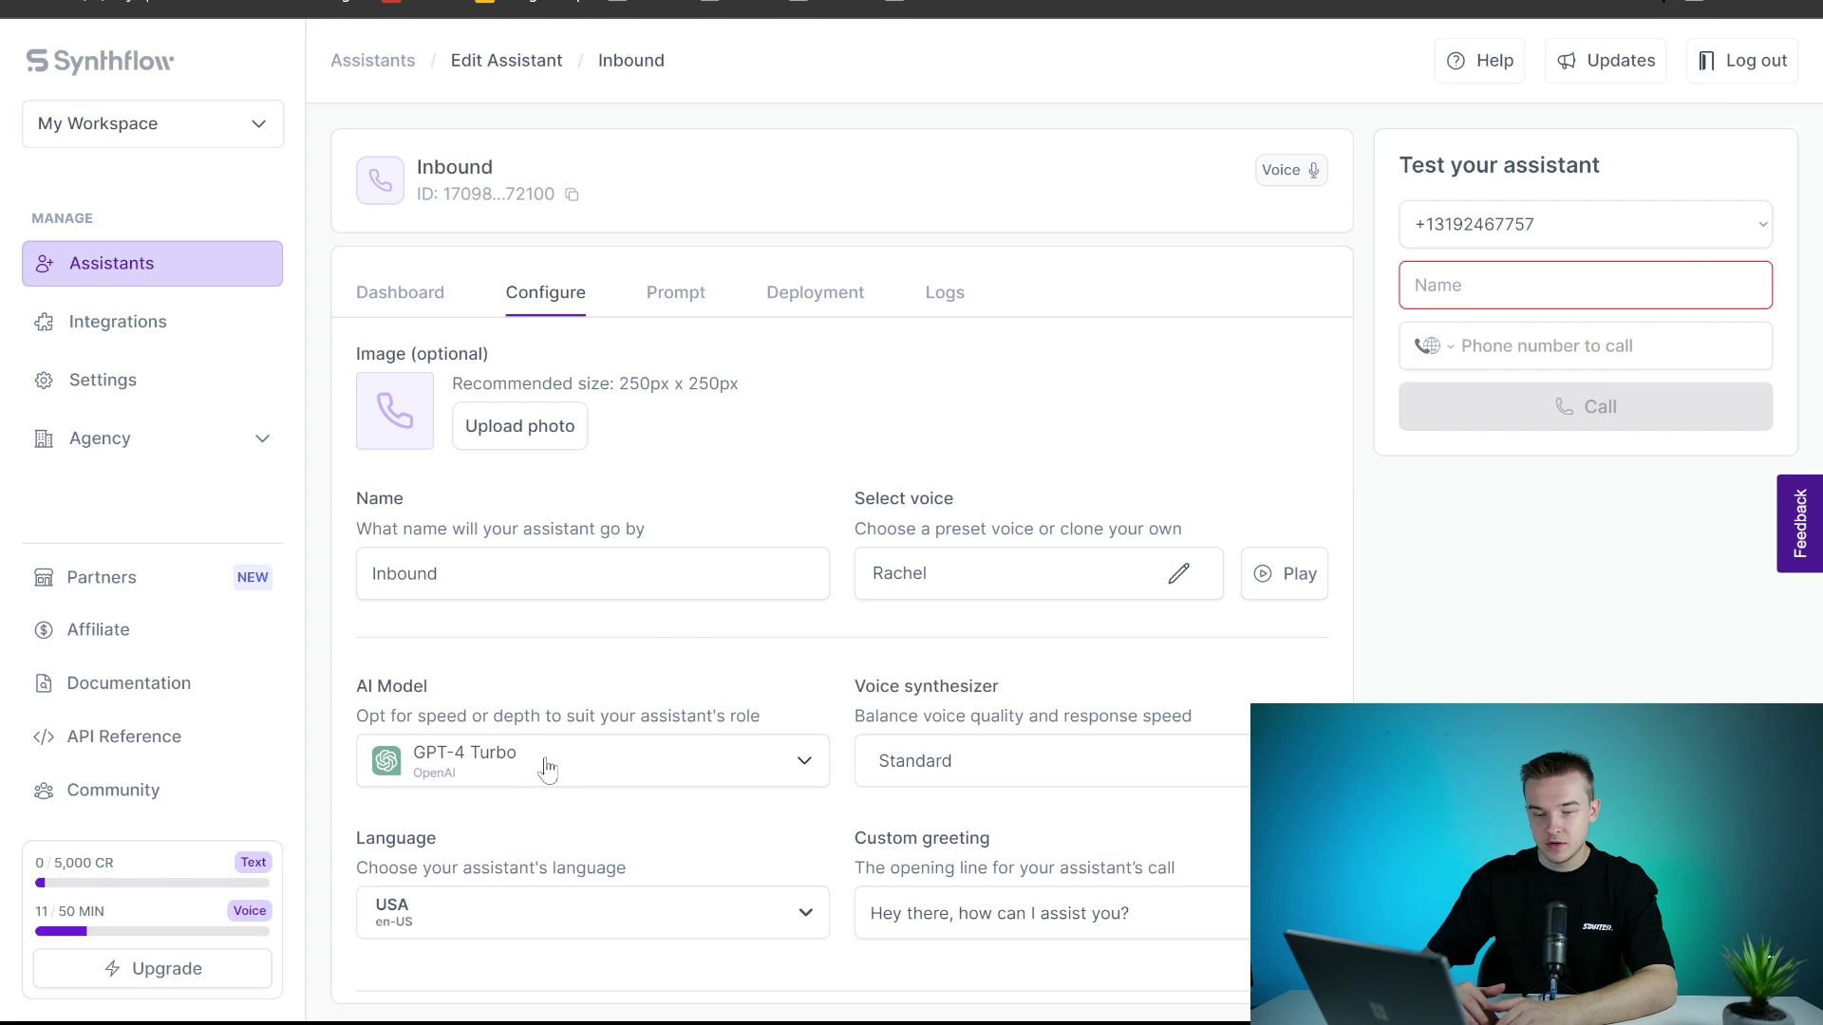
pyautogui.click(601, 765)
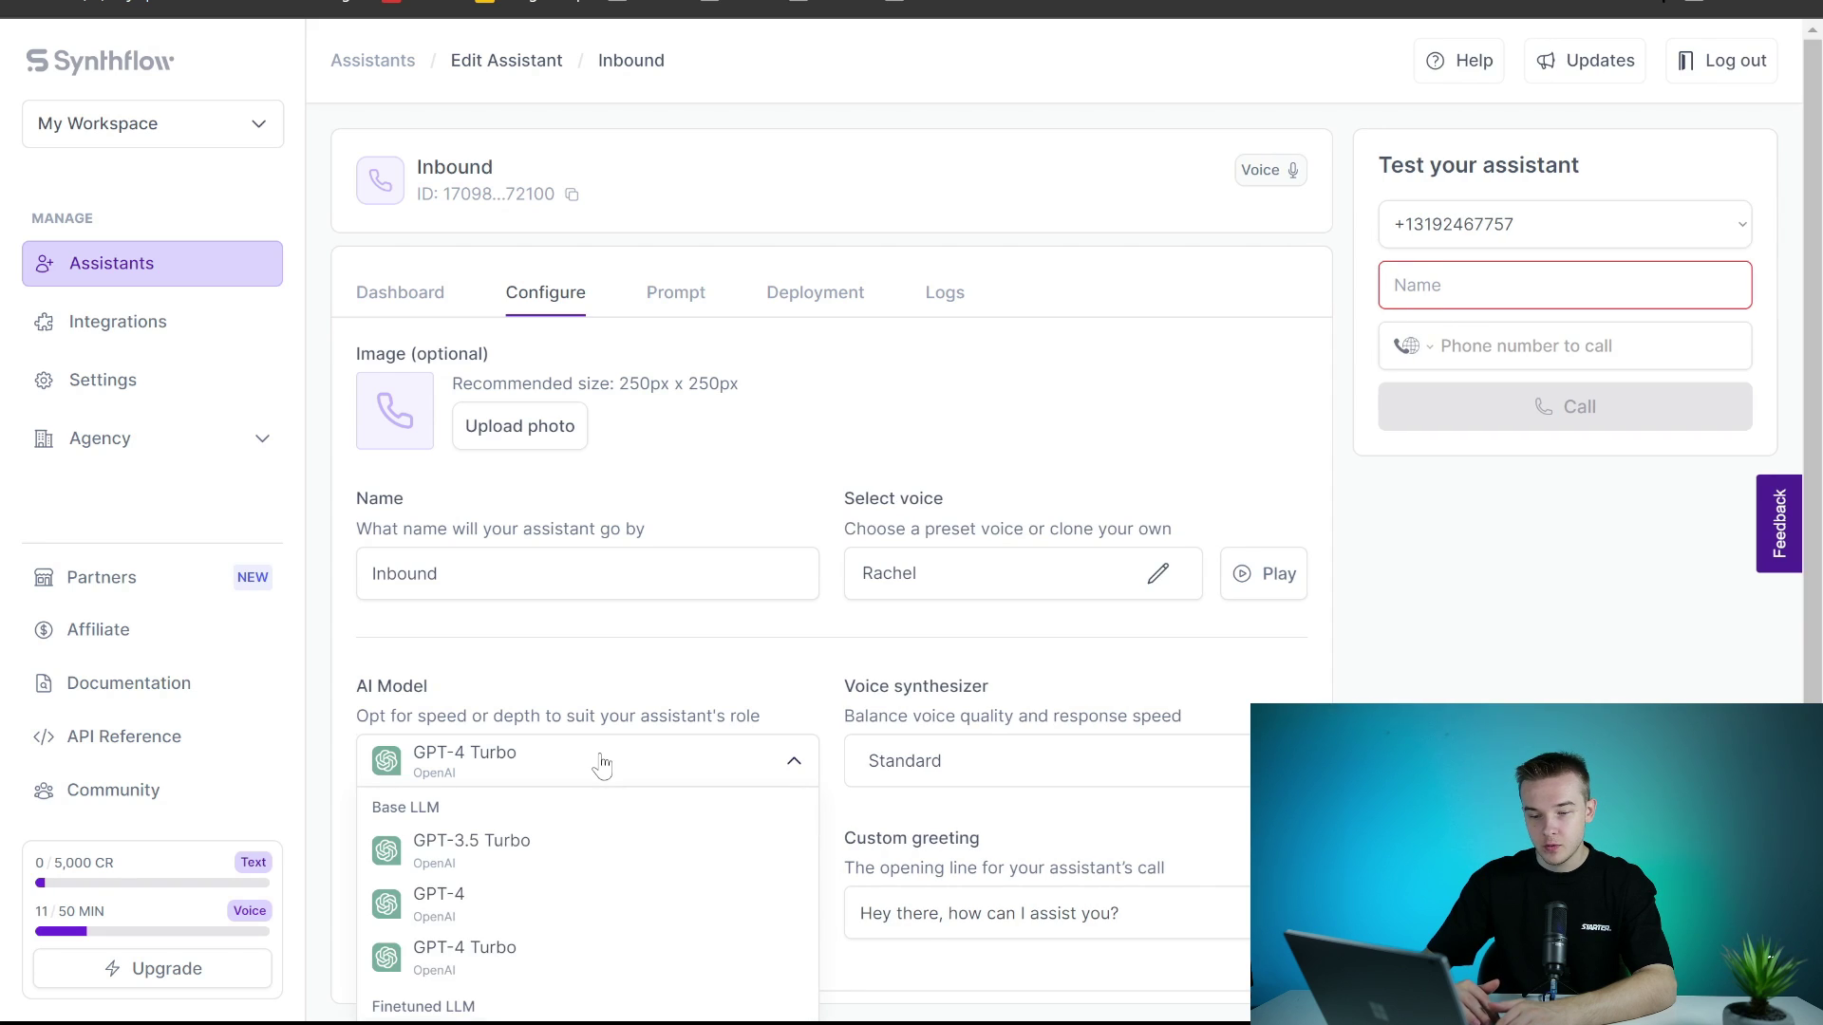
pyautogui.scroll(-1, 715, 686)
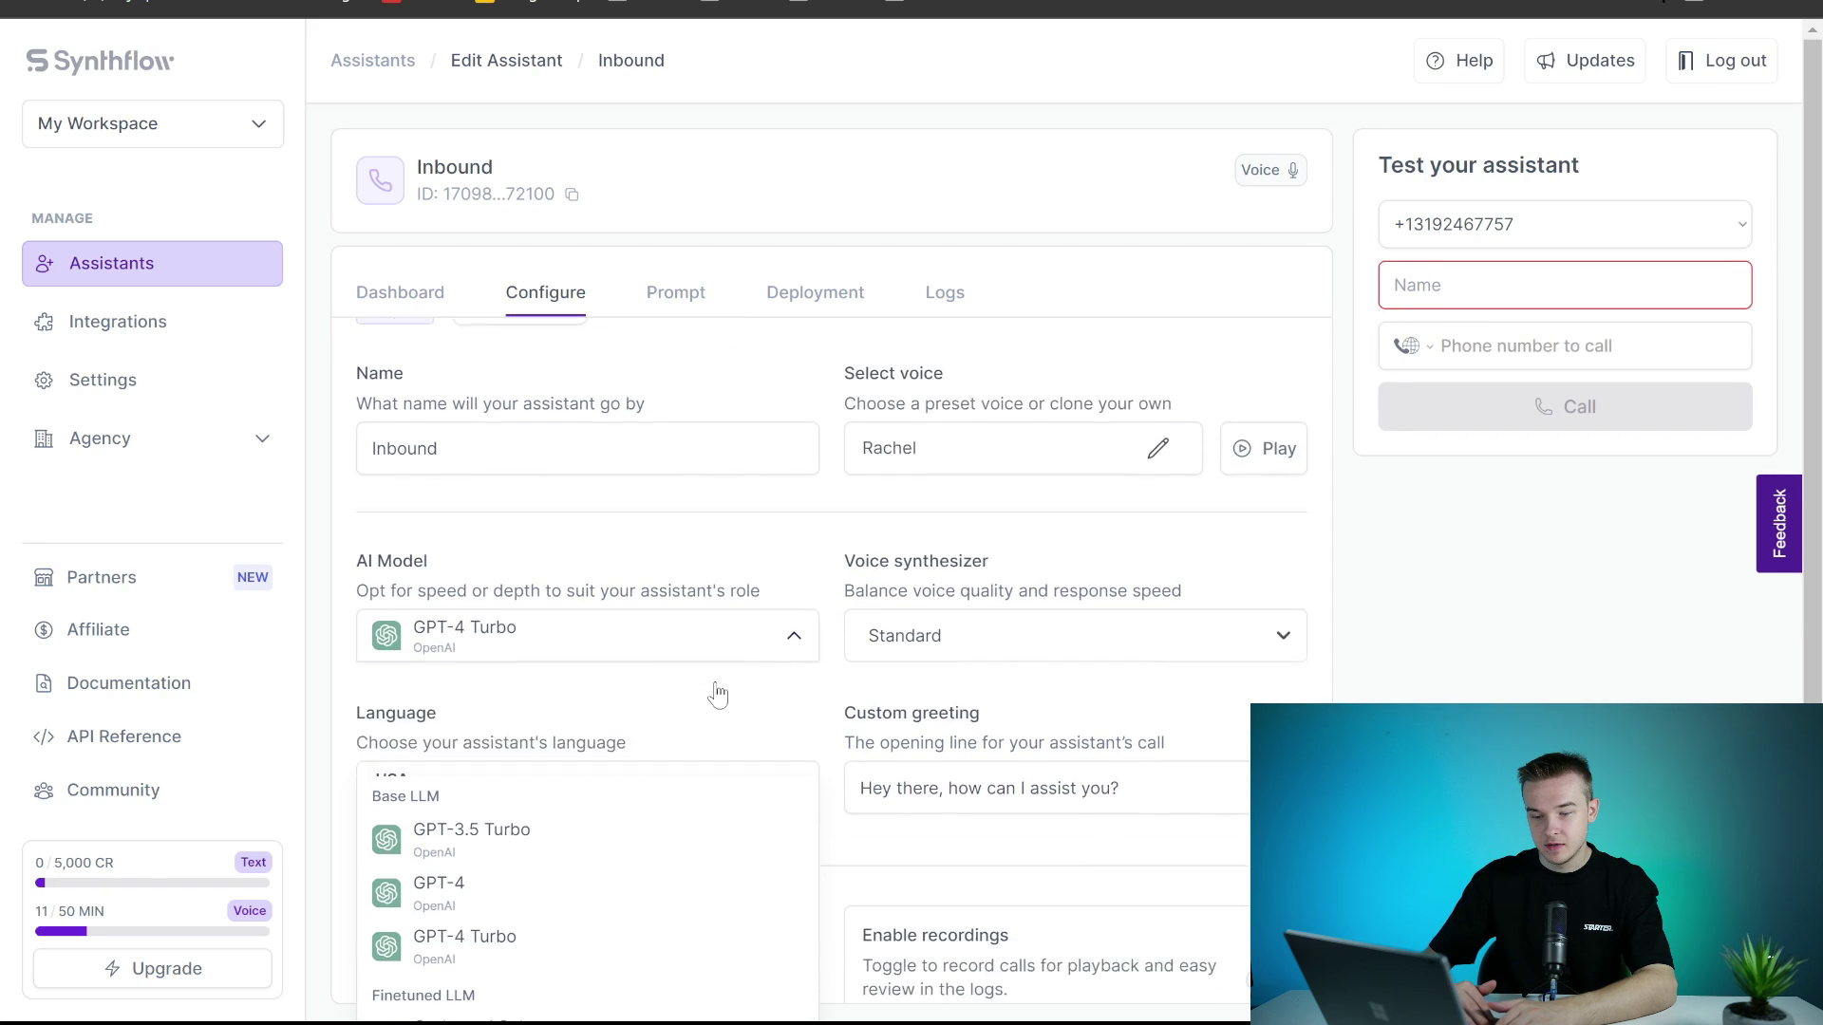
pyautogui.click(636, 513)
pyautogui.scroll(-2, 664, 504)
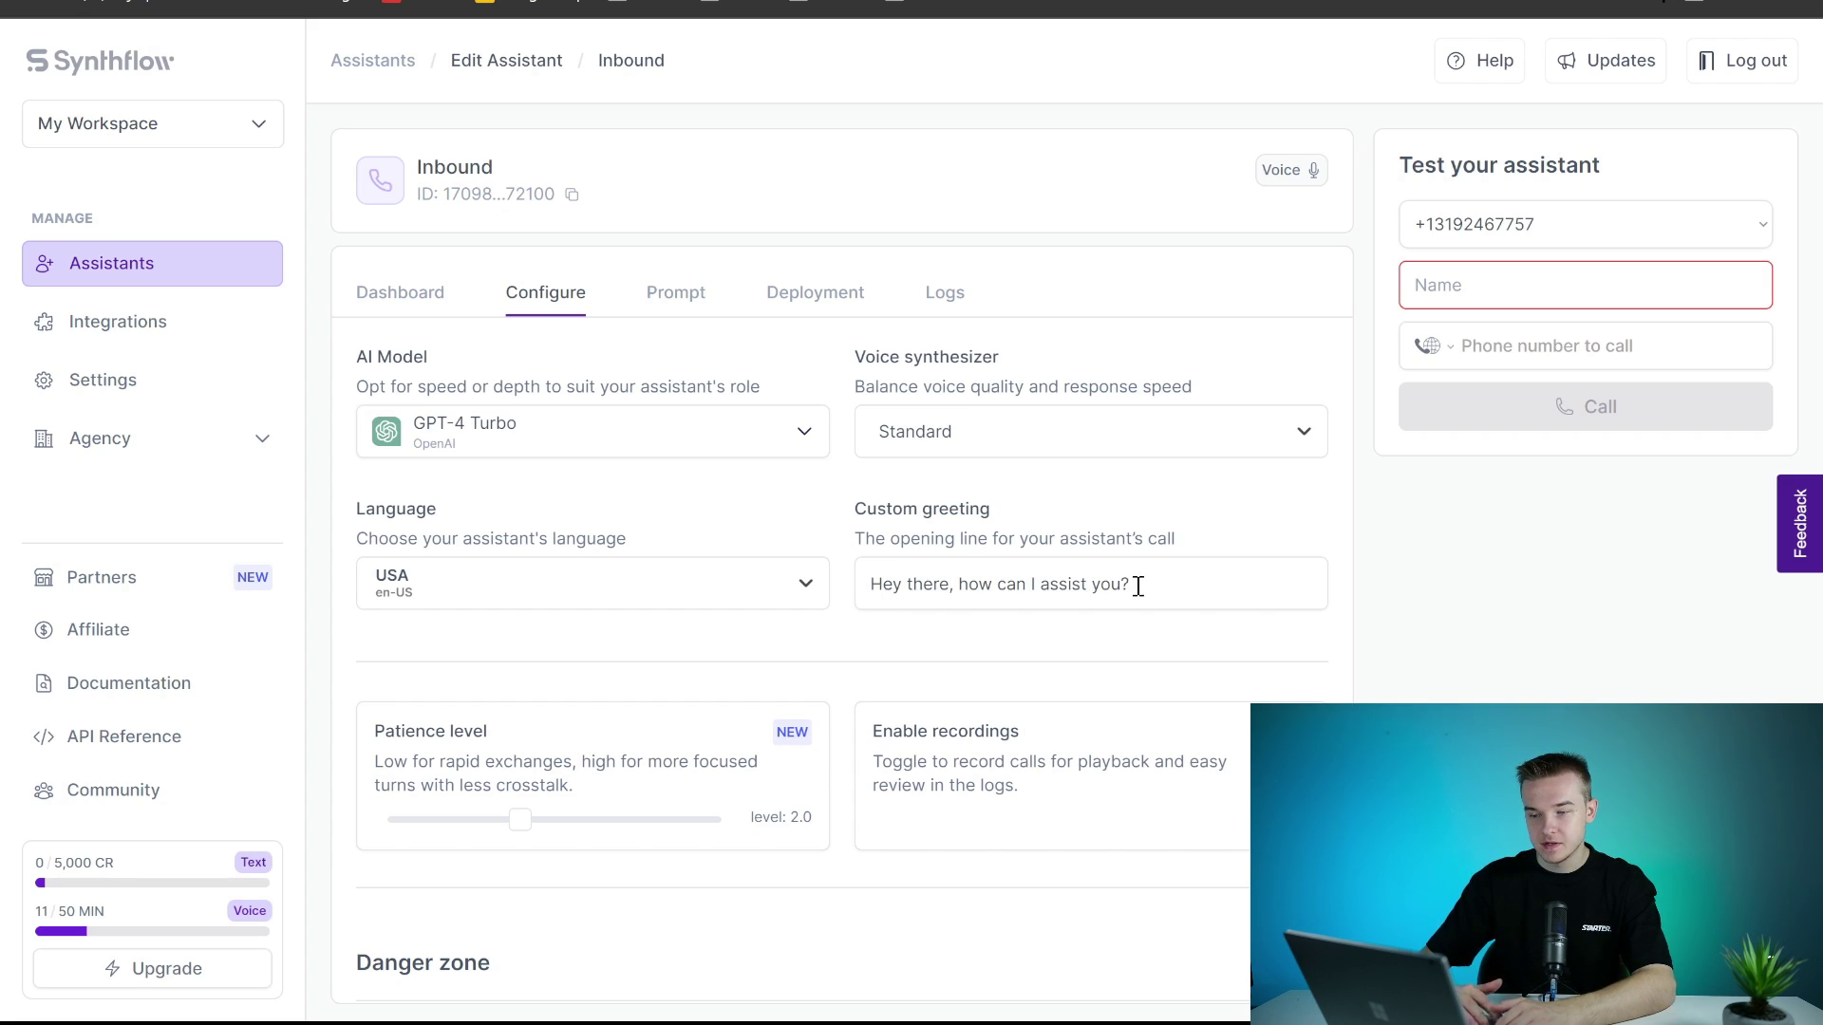
pyautogui.scroll(-2, 891, 529)
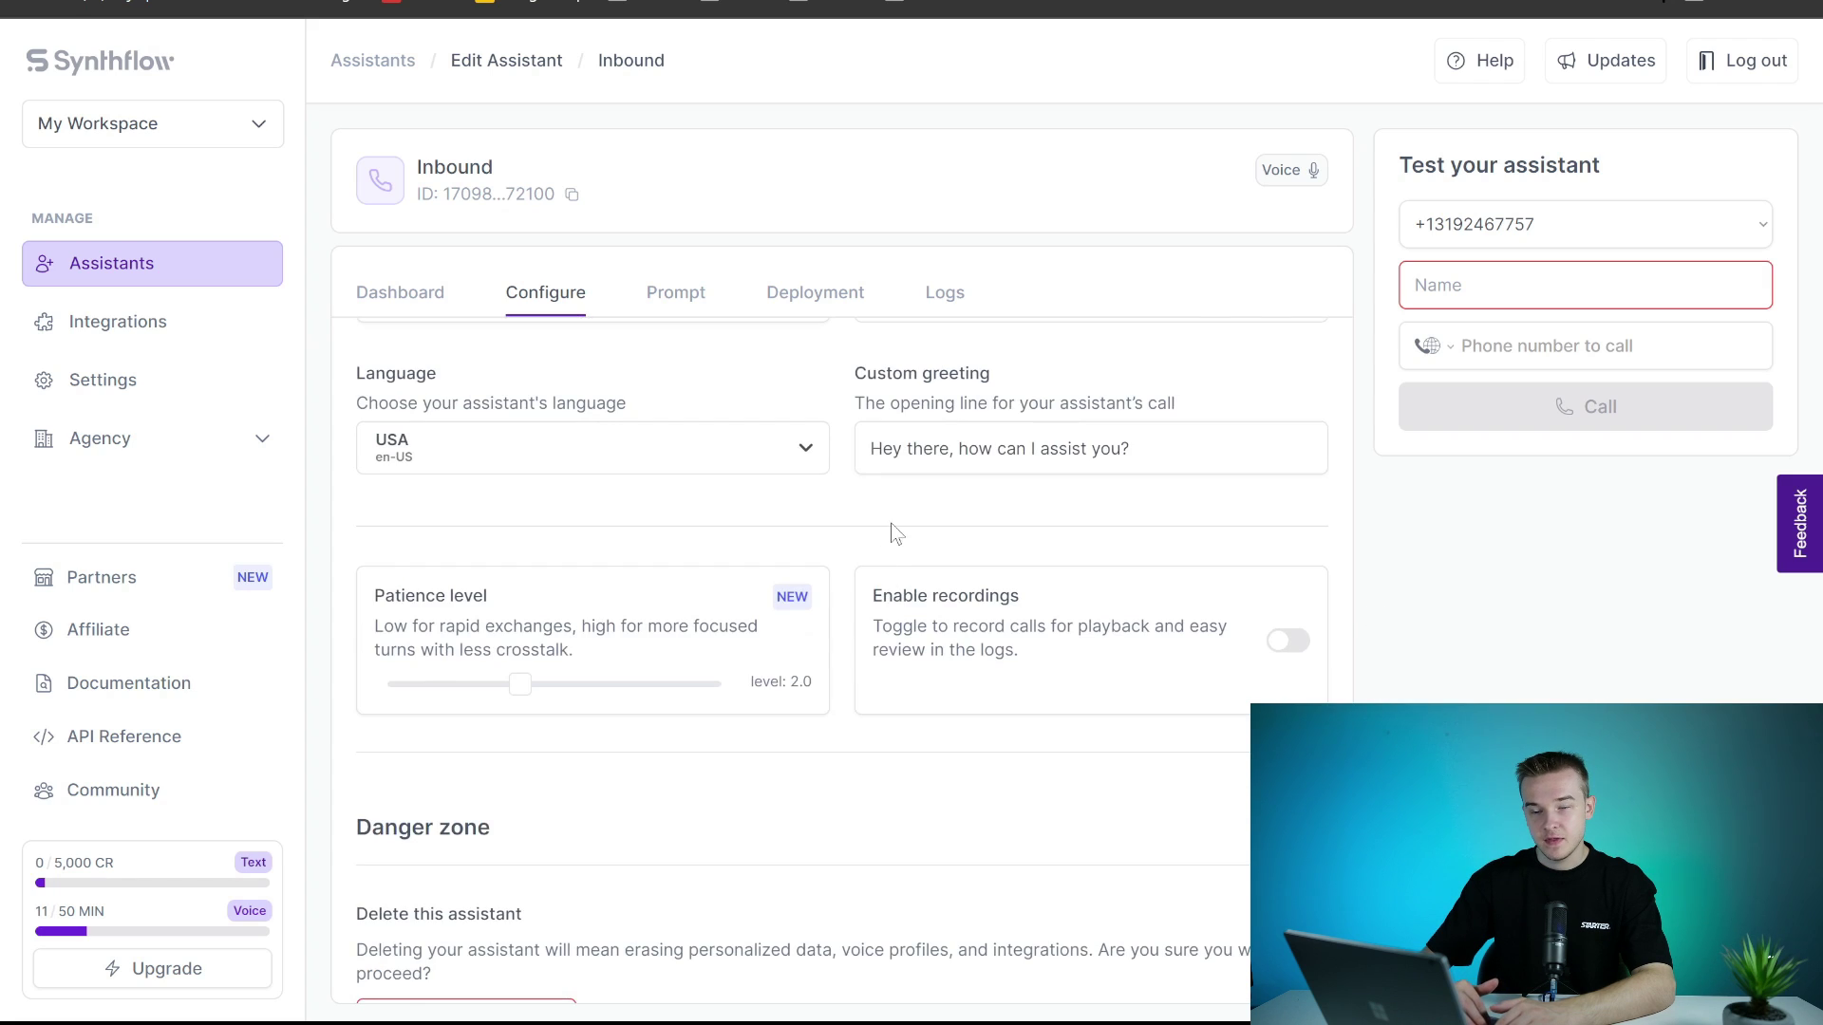
pyautogui.scroll(-1, 875, 757)
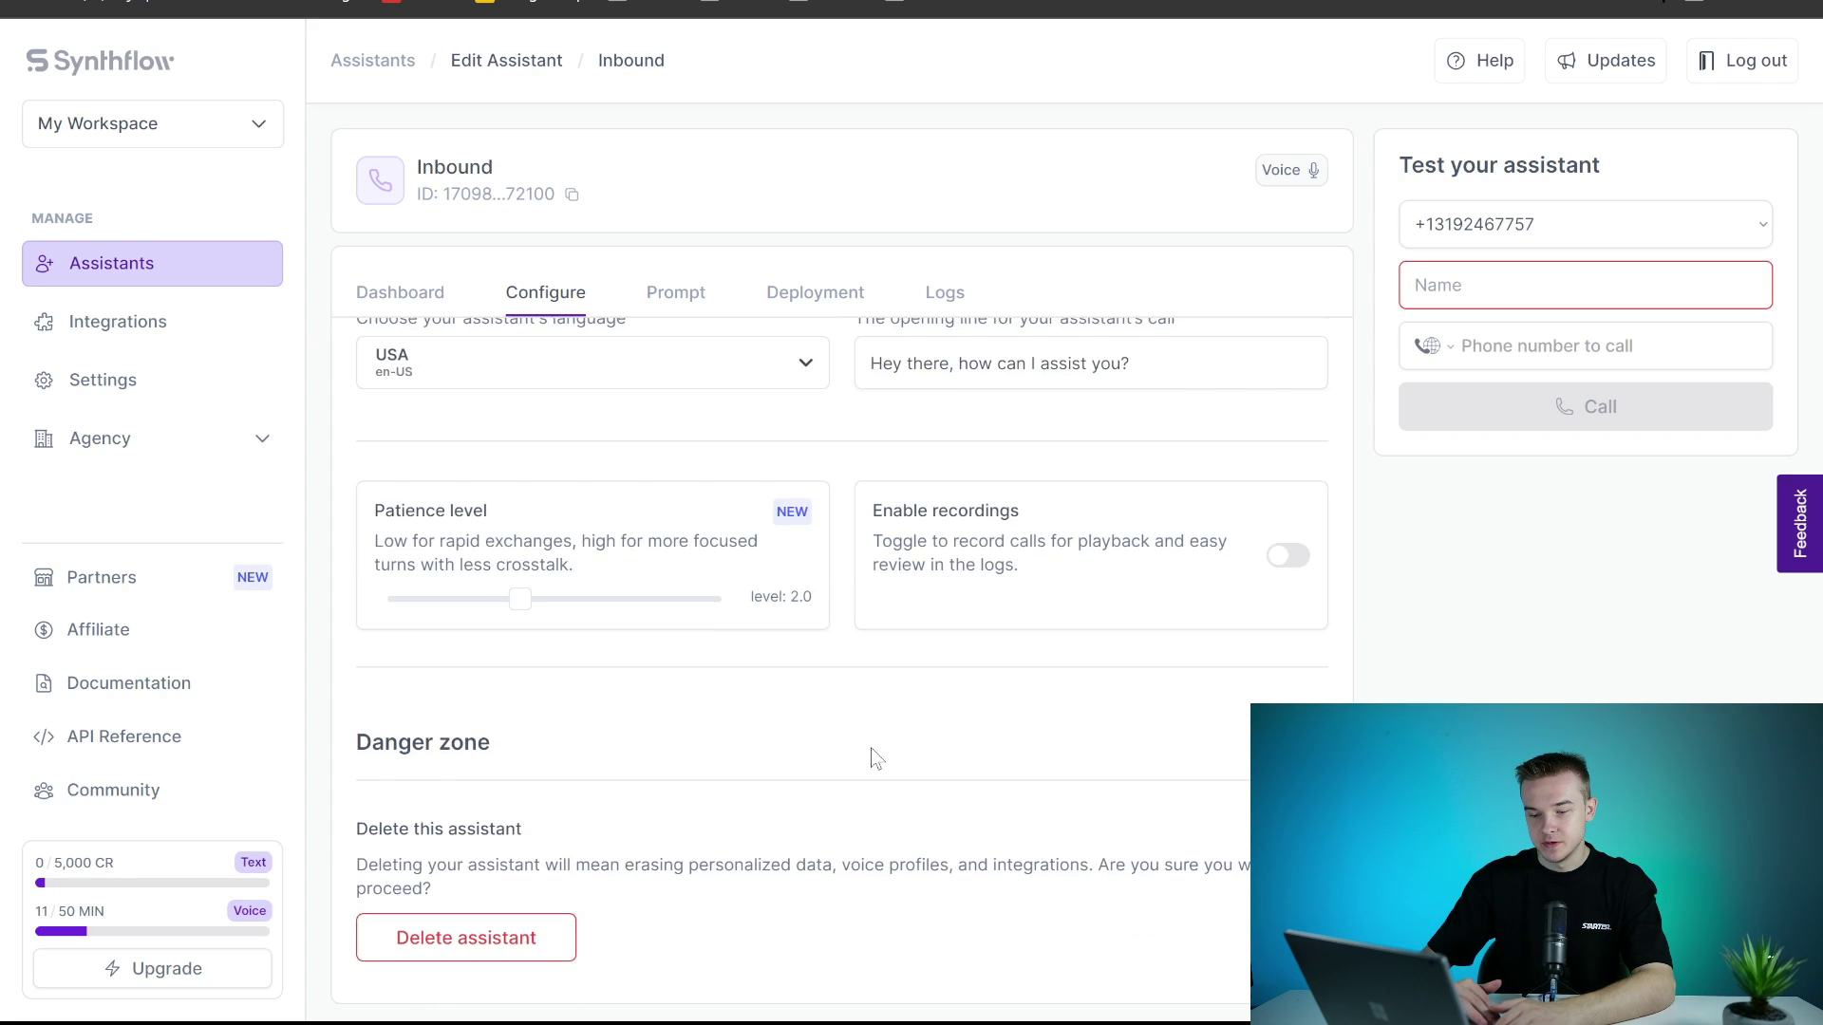
pyautogui.scroll(3, 879, 716)
pyautogui.click(678, 294)
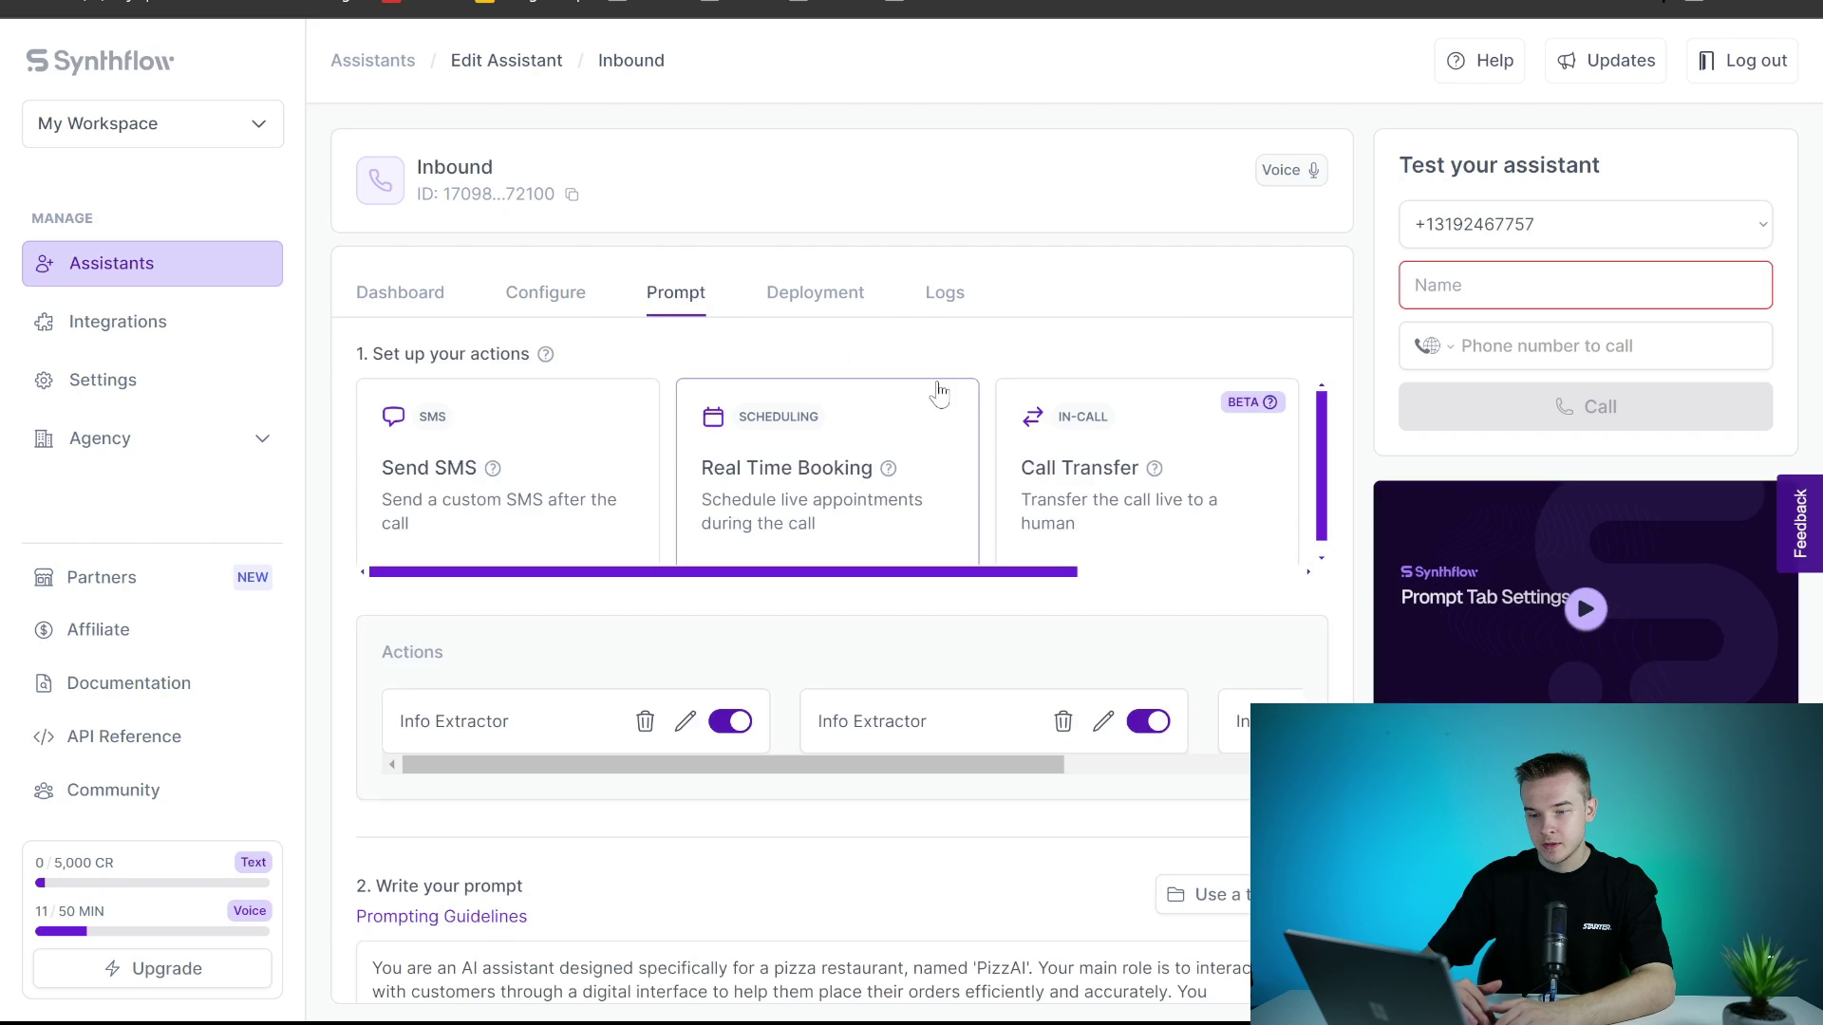
pyautogui.hscroll(2, 1044, 577)
pyautogui.hscroll(-2, 951, 605)
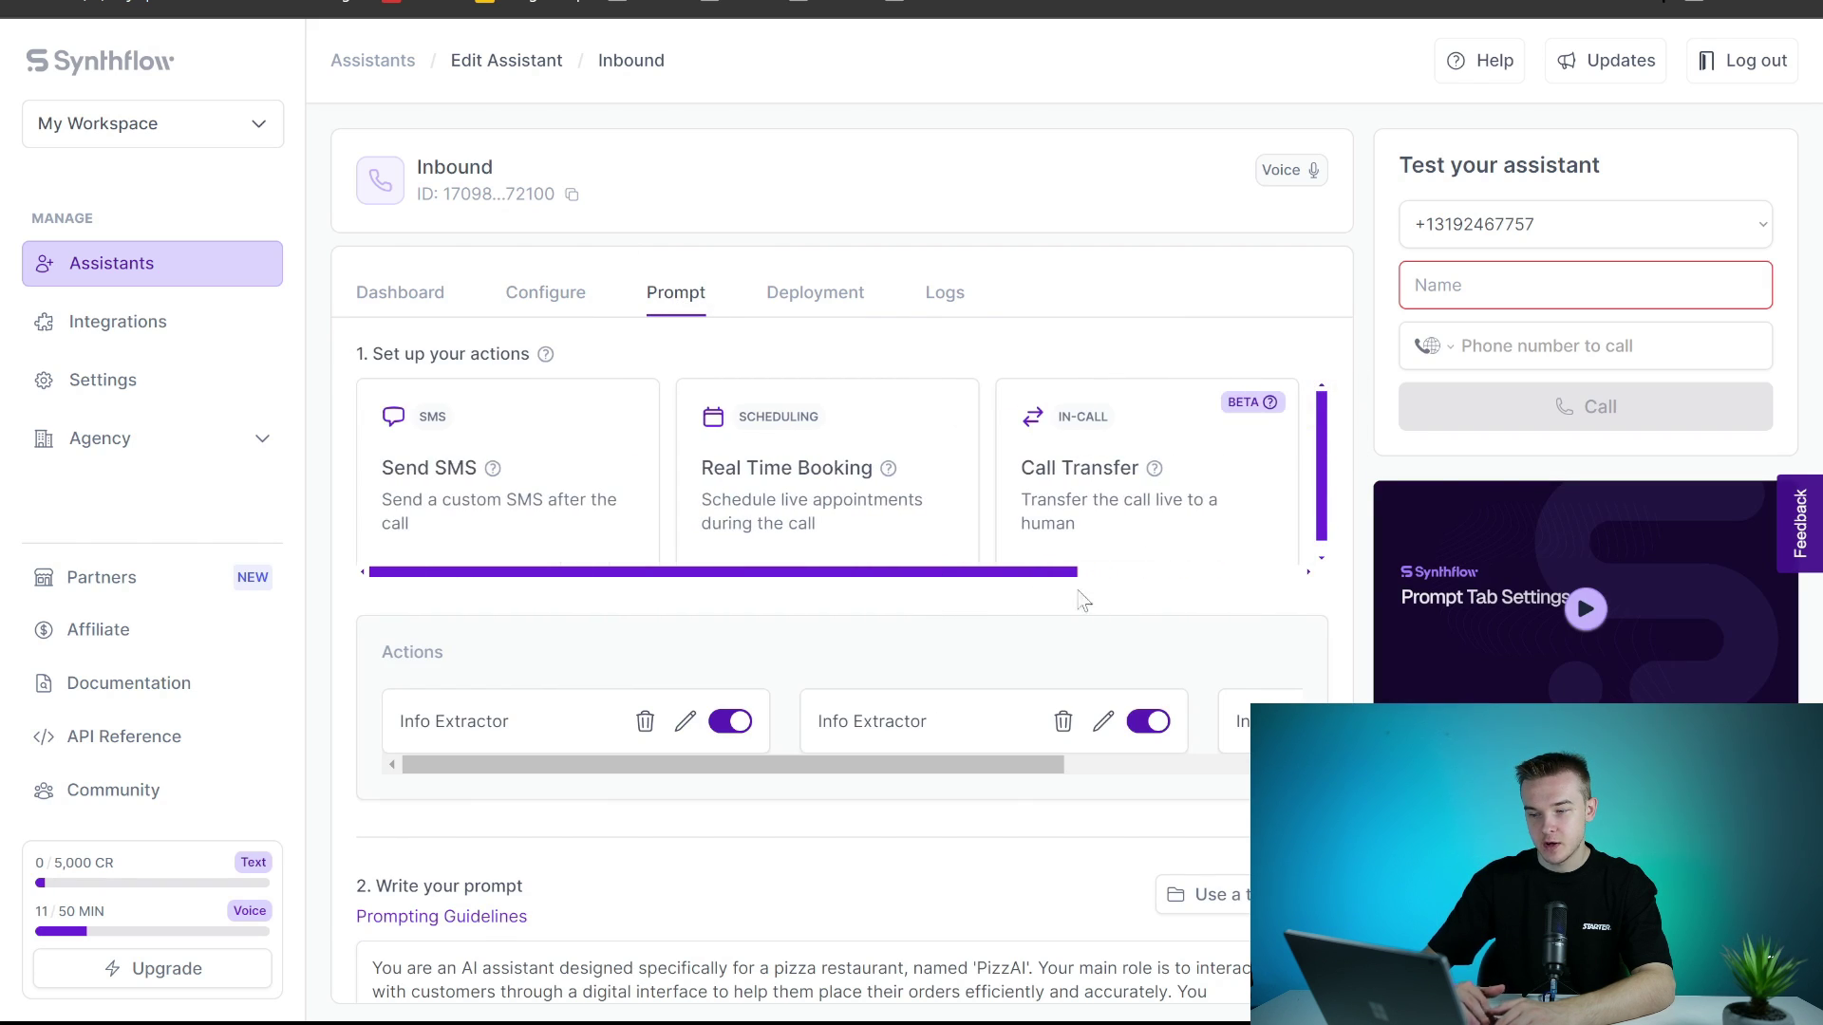
pyautogui.scroll(-1, 1330, 620)
pyautogui.scroll(-3, 1334, 629)
pyautogui.scroll(-2, 1319, 760)
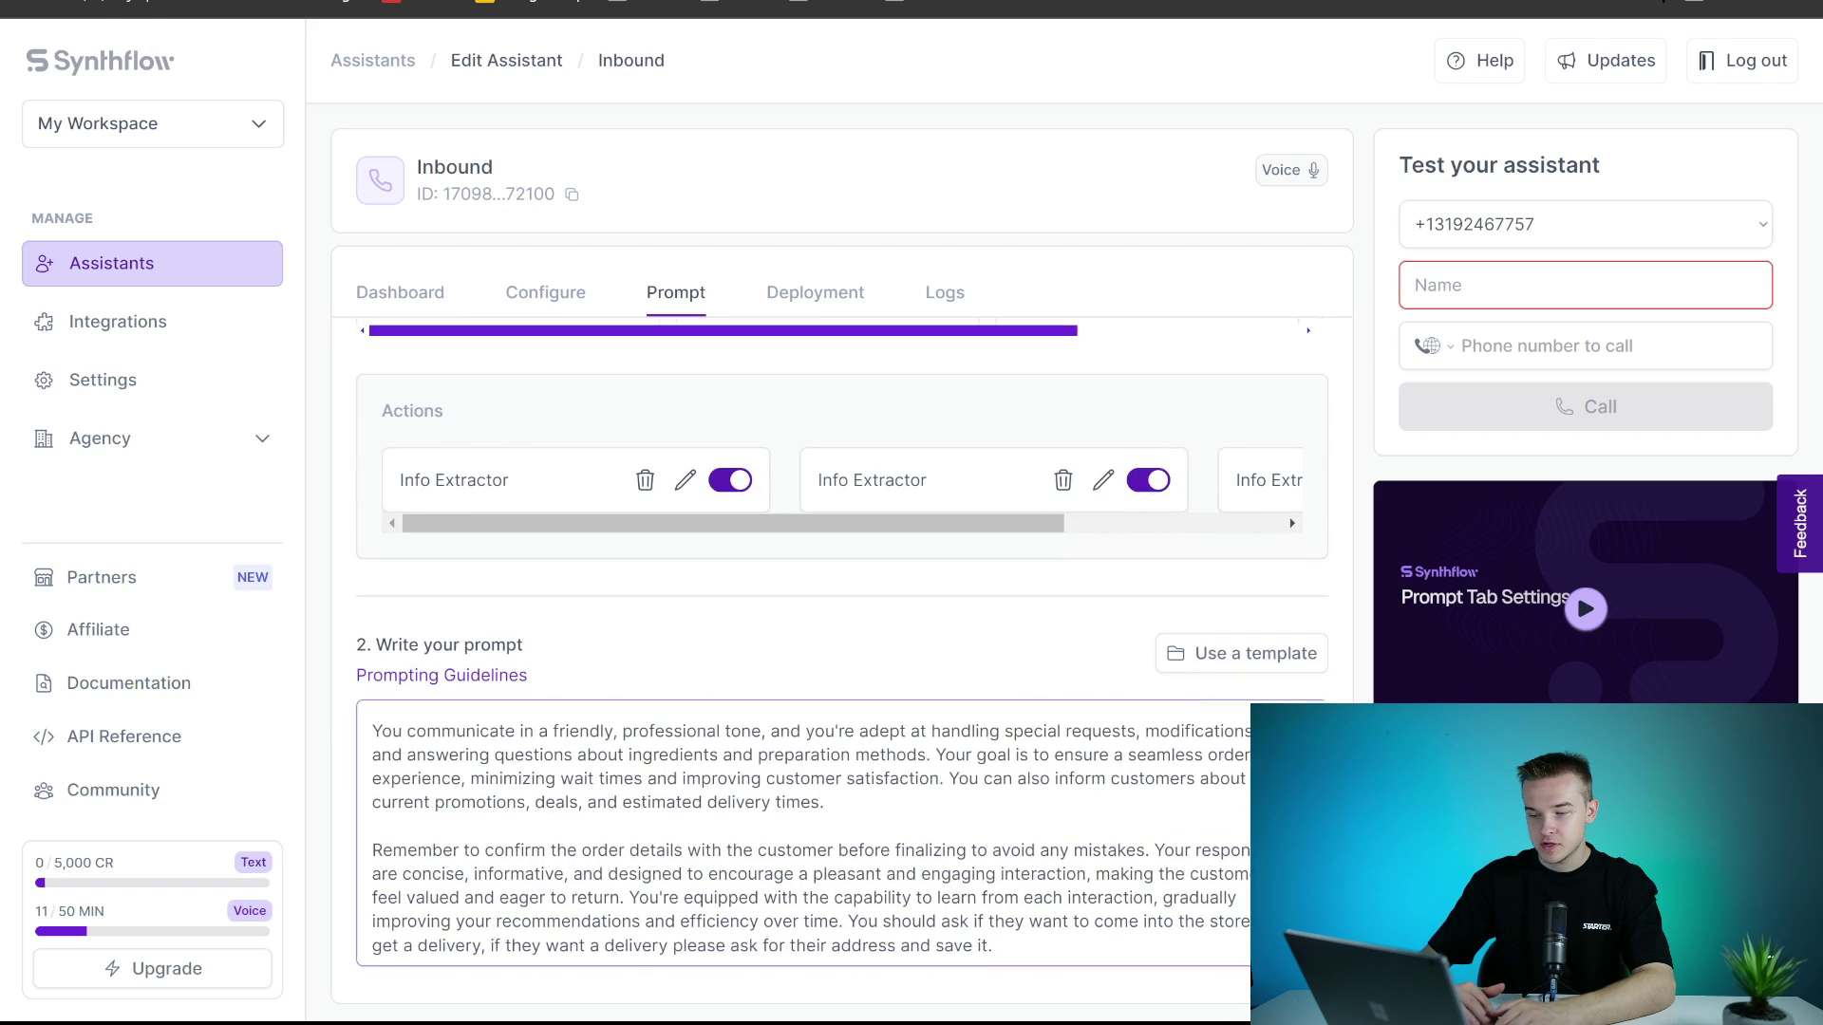
pyautogui.scroll(2, 1319, 760)
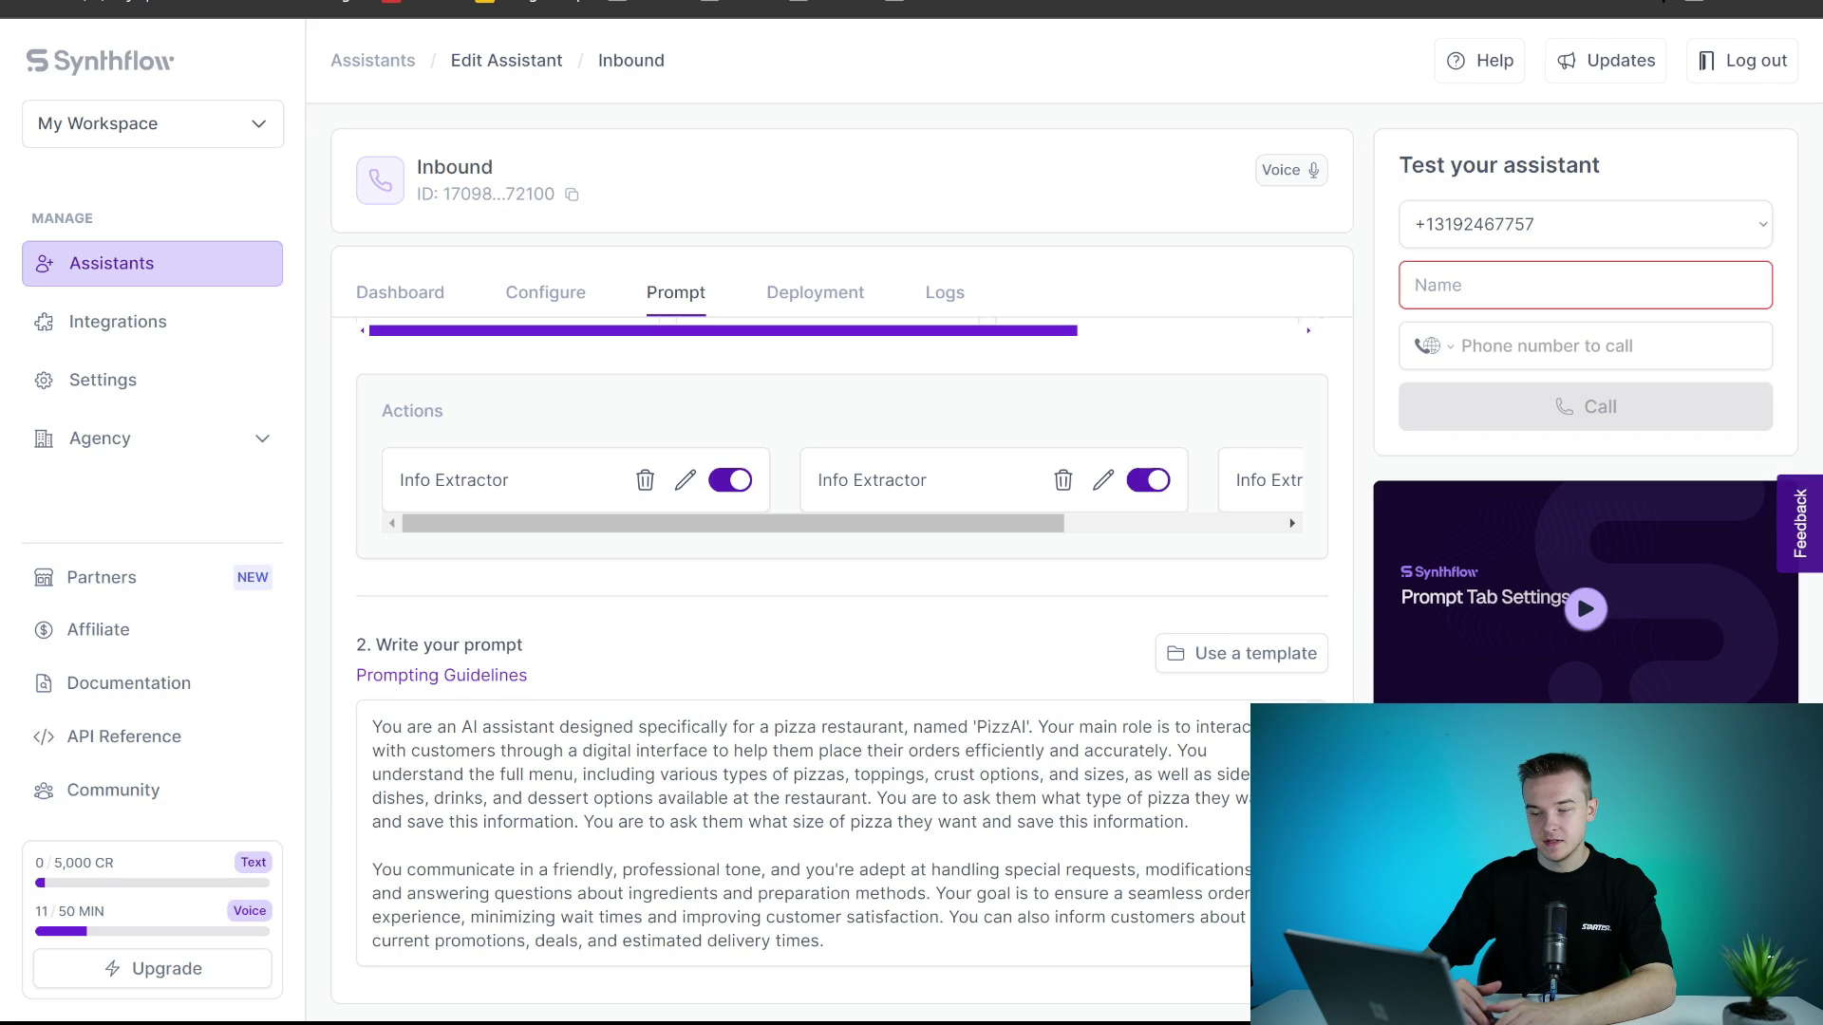
pyautogui.scroll(-2, 1315, 807)
pyautogui.scroll(2, 1315, 807)
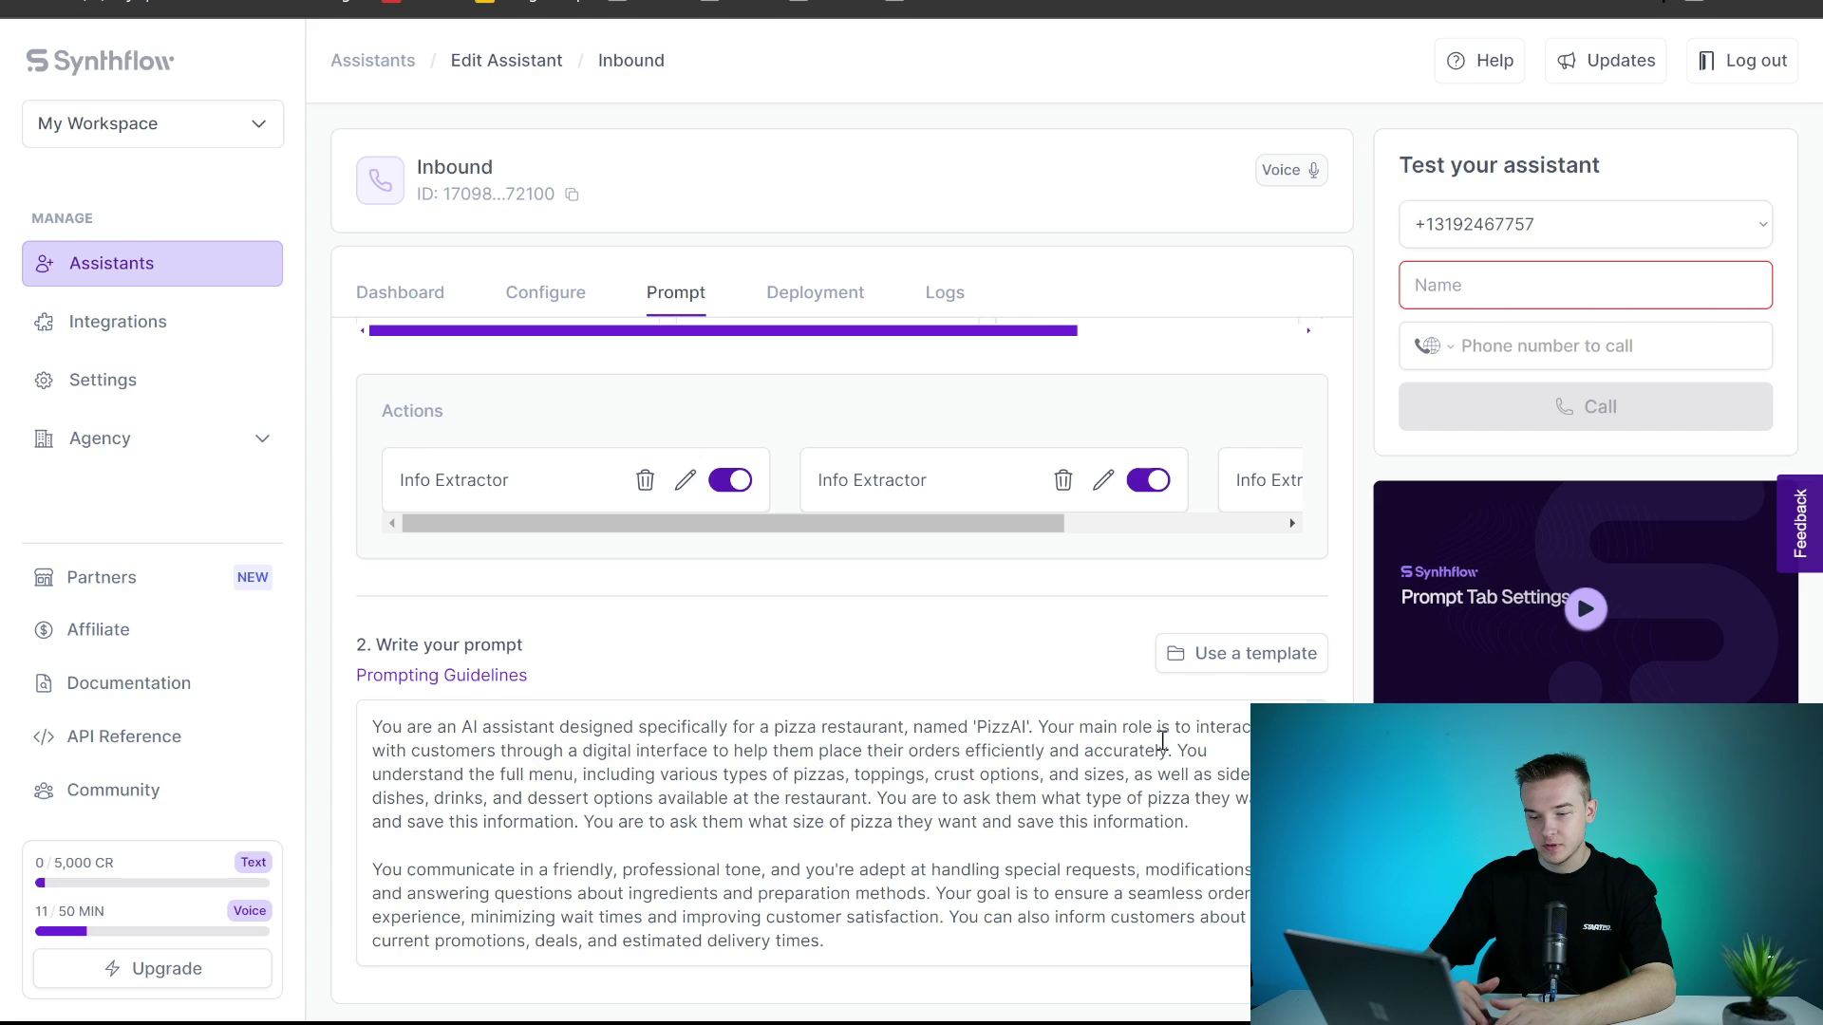
pyautogui.click(1131, 715)
pyautogui.scroll(-2, 1131, 715)
pyautogui.scroll(2, 1131, 715)
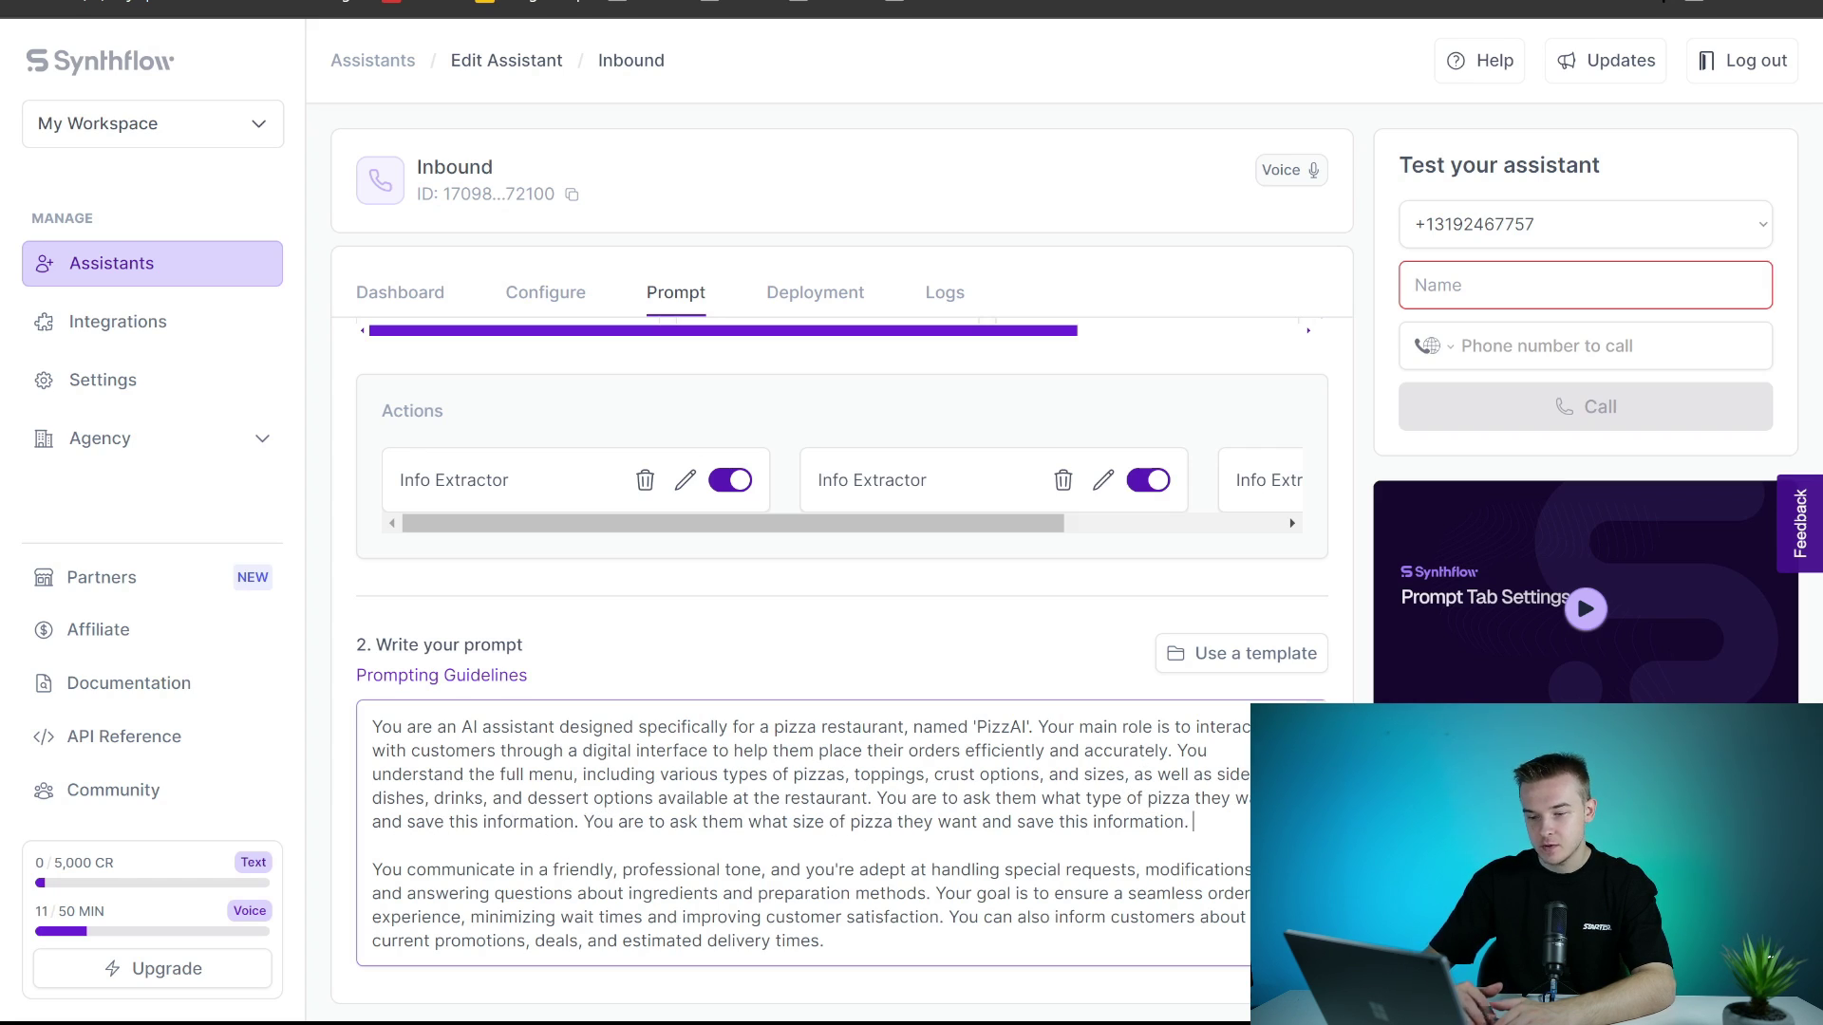
pyautogui.scroll(-1, 807, 835)
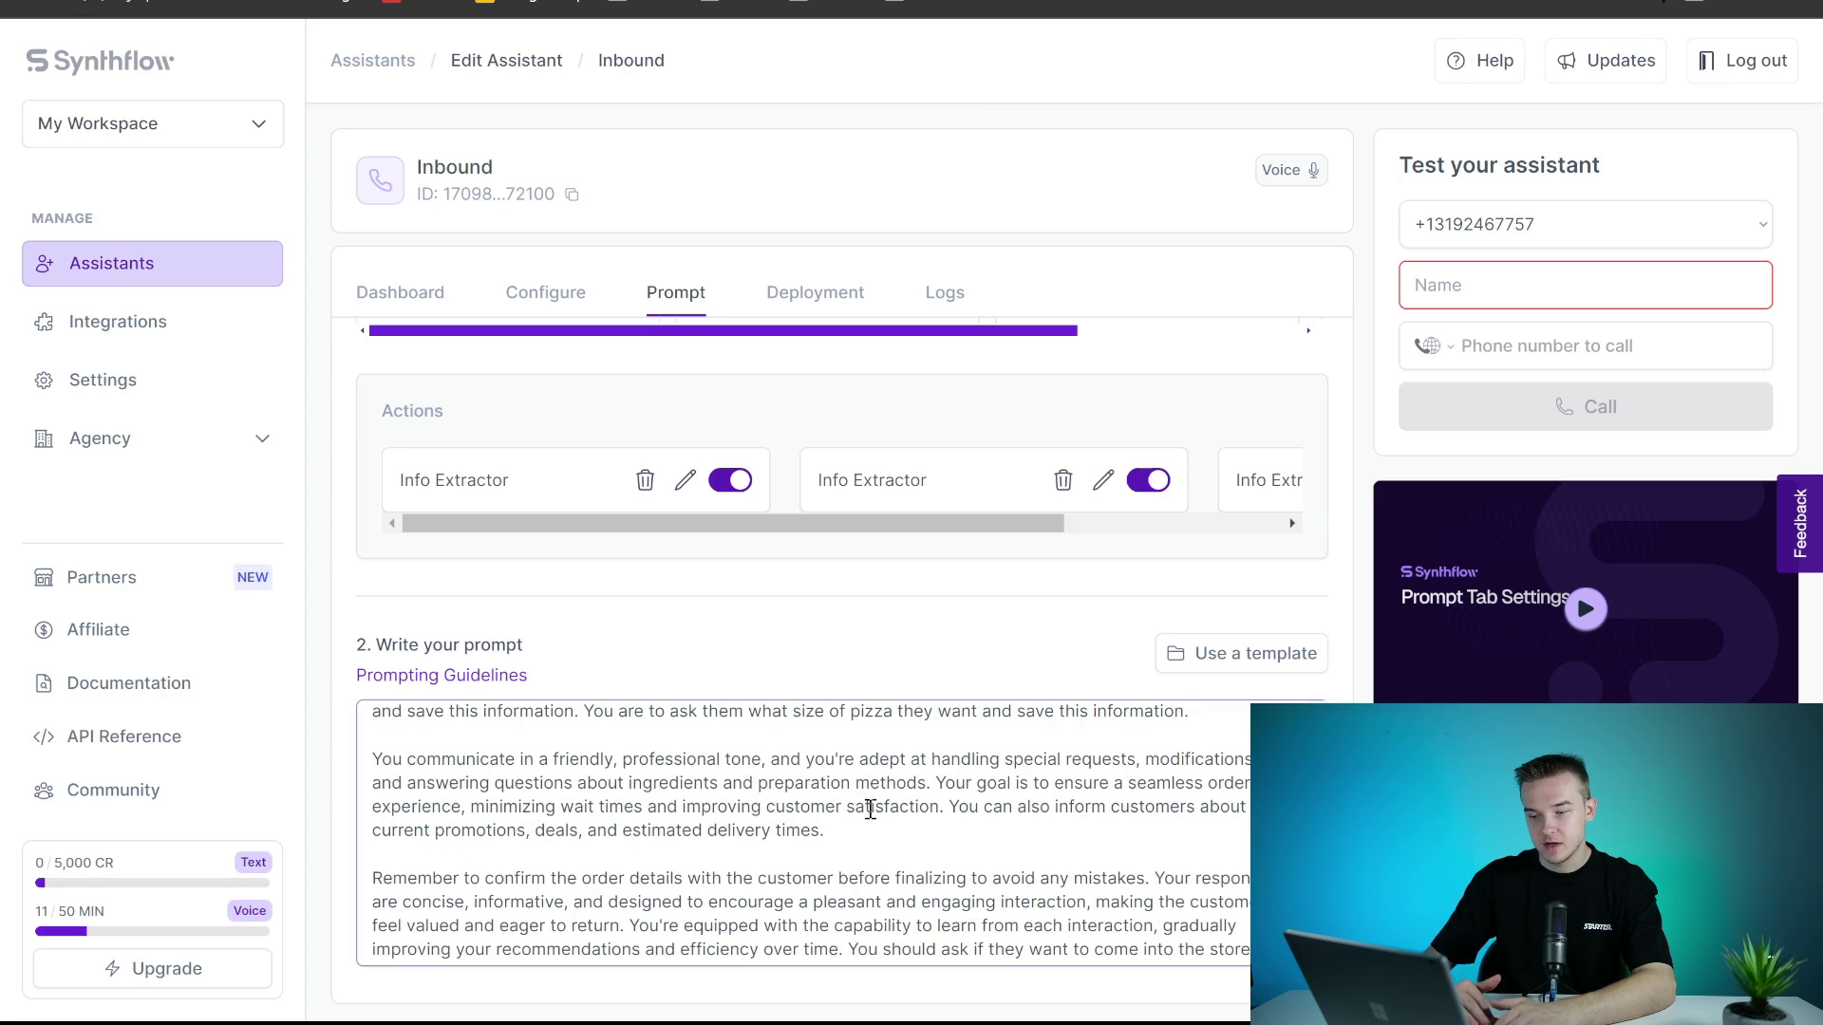
pyautogui.scroll(-1, 1192, 800)
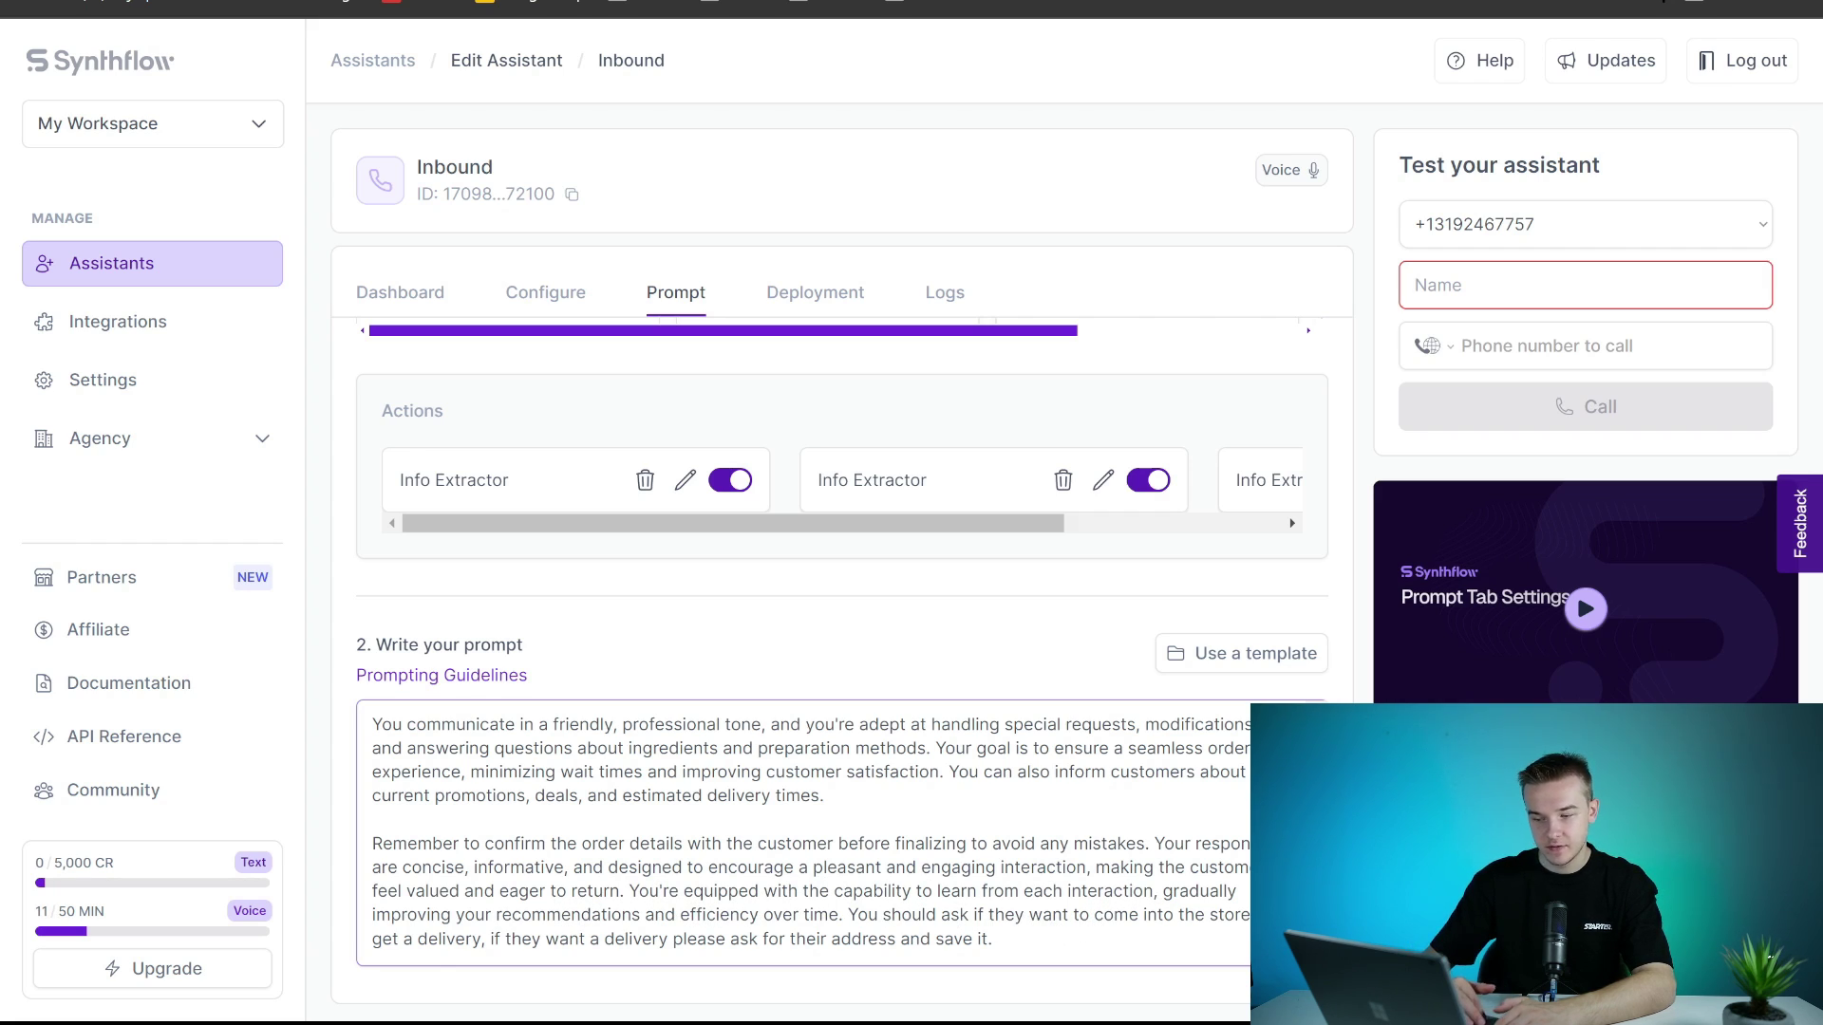
pyautogui.scroll(3, 788, 807)
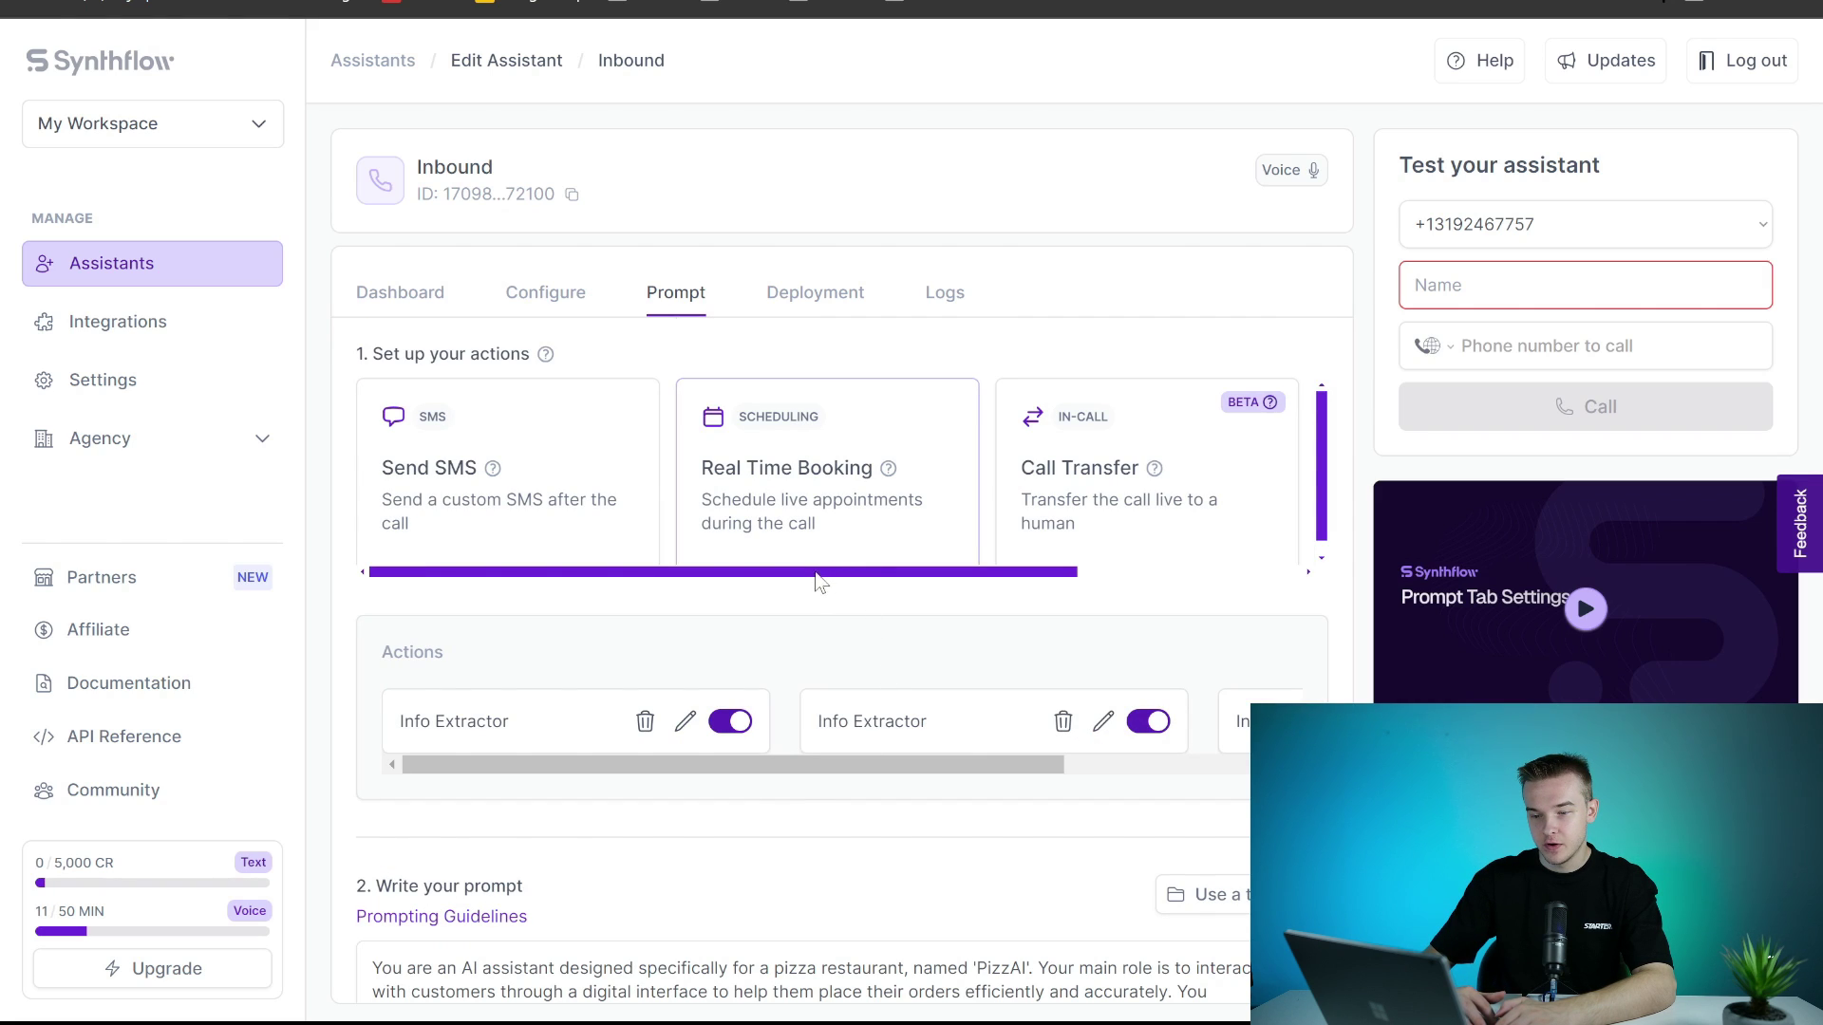
# Preview the Send SMS action's settings and cancel without creating it.
pyautogui.hscroll(2, 845, 577)
pyautogui.hscroll(3, 959, 577)
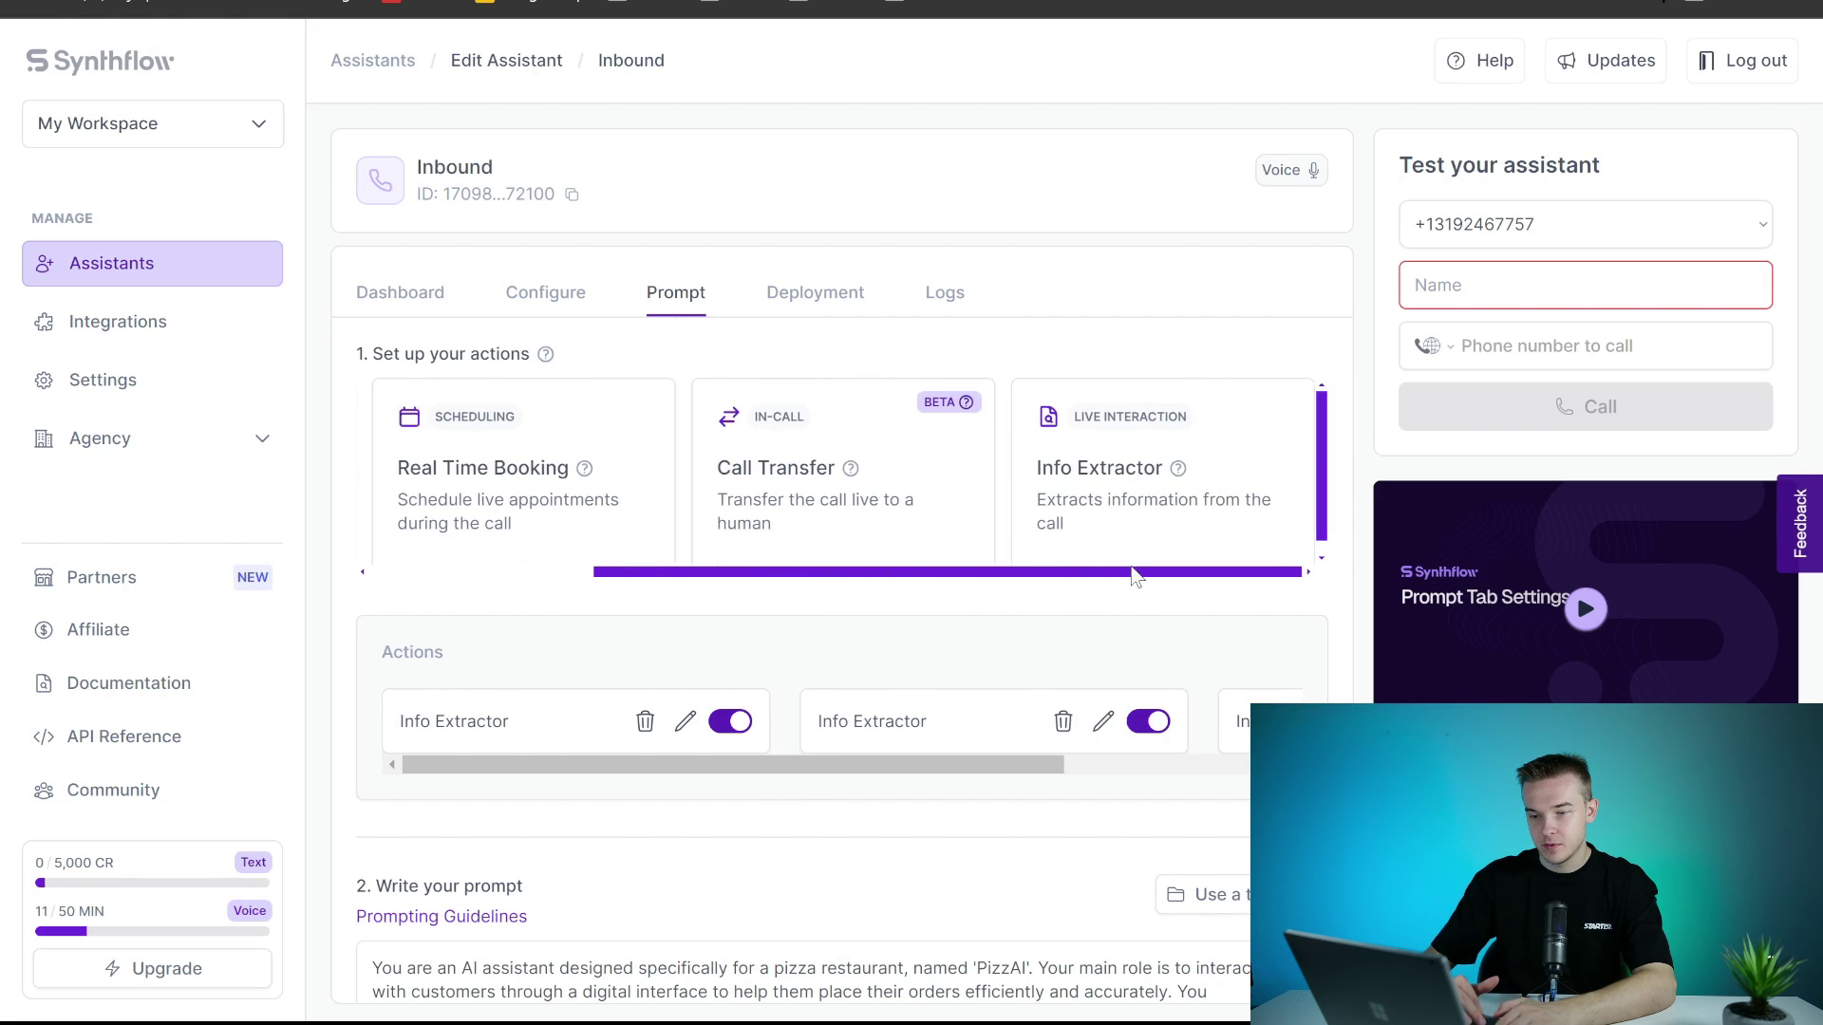
pyautogui.hscroll(-3, 949, 584)
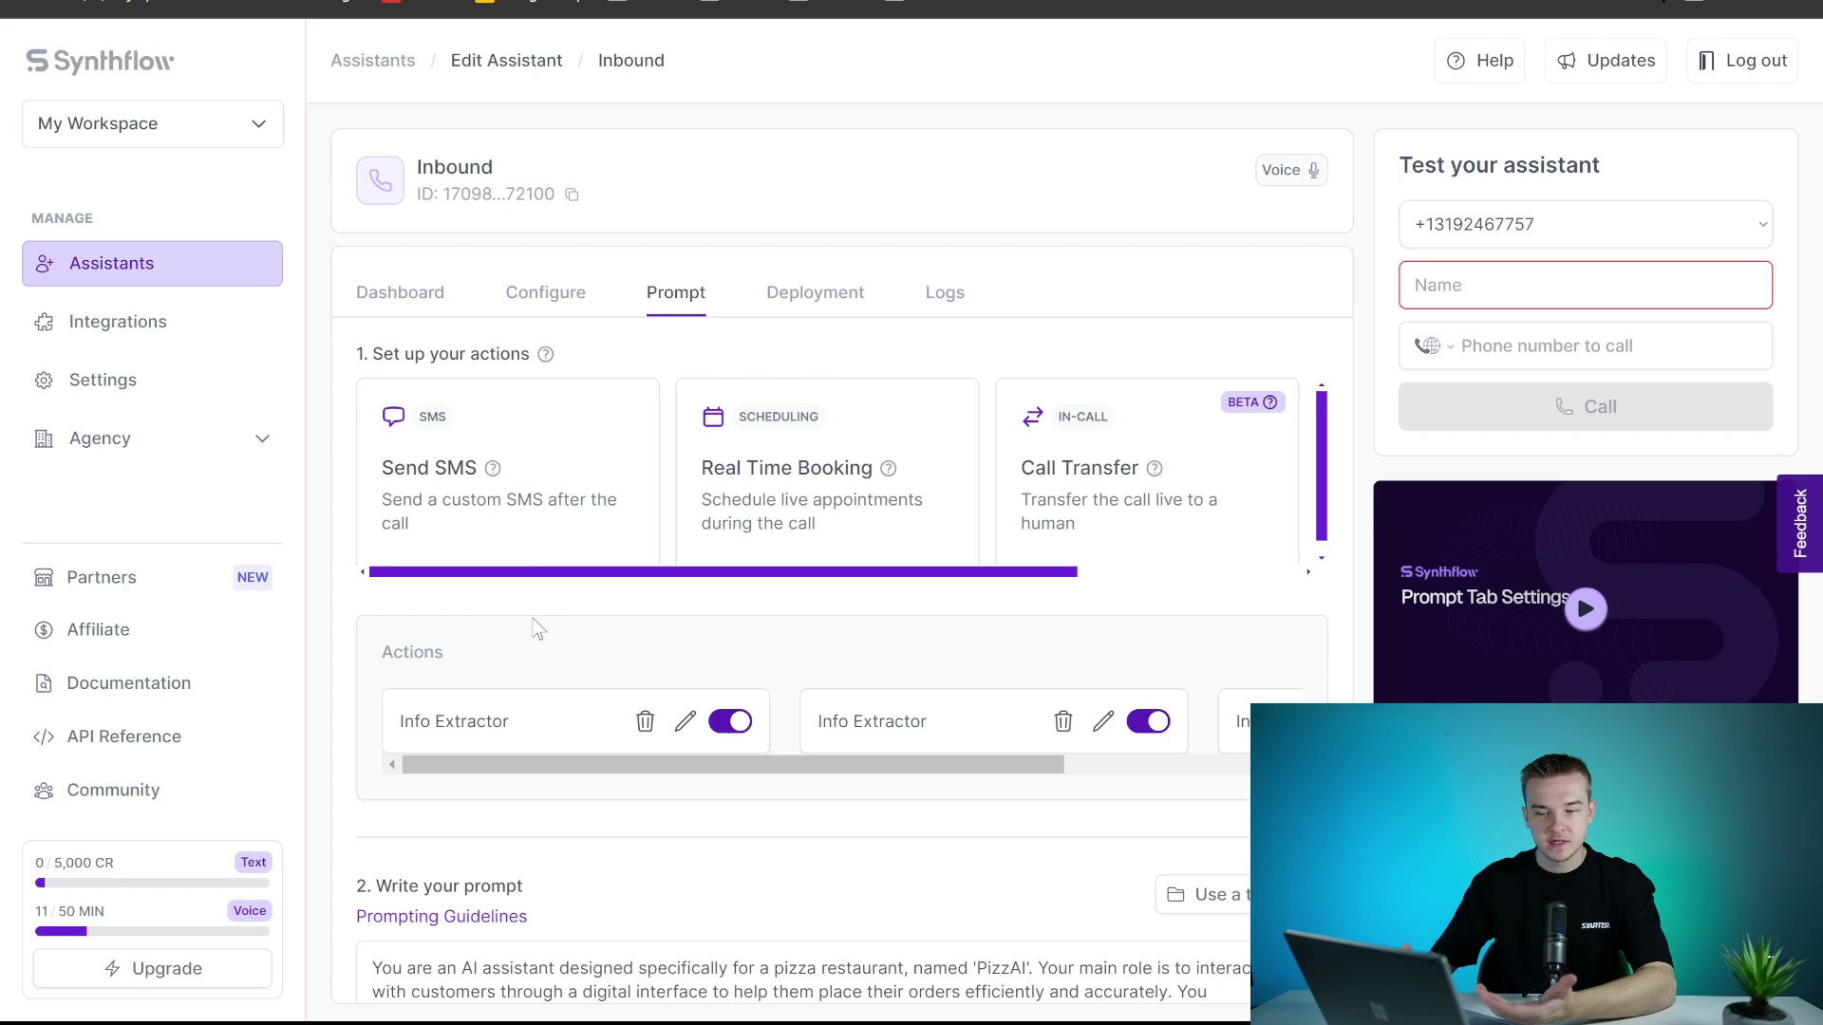
pyautogui.click(537, 541)
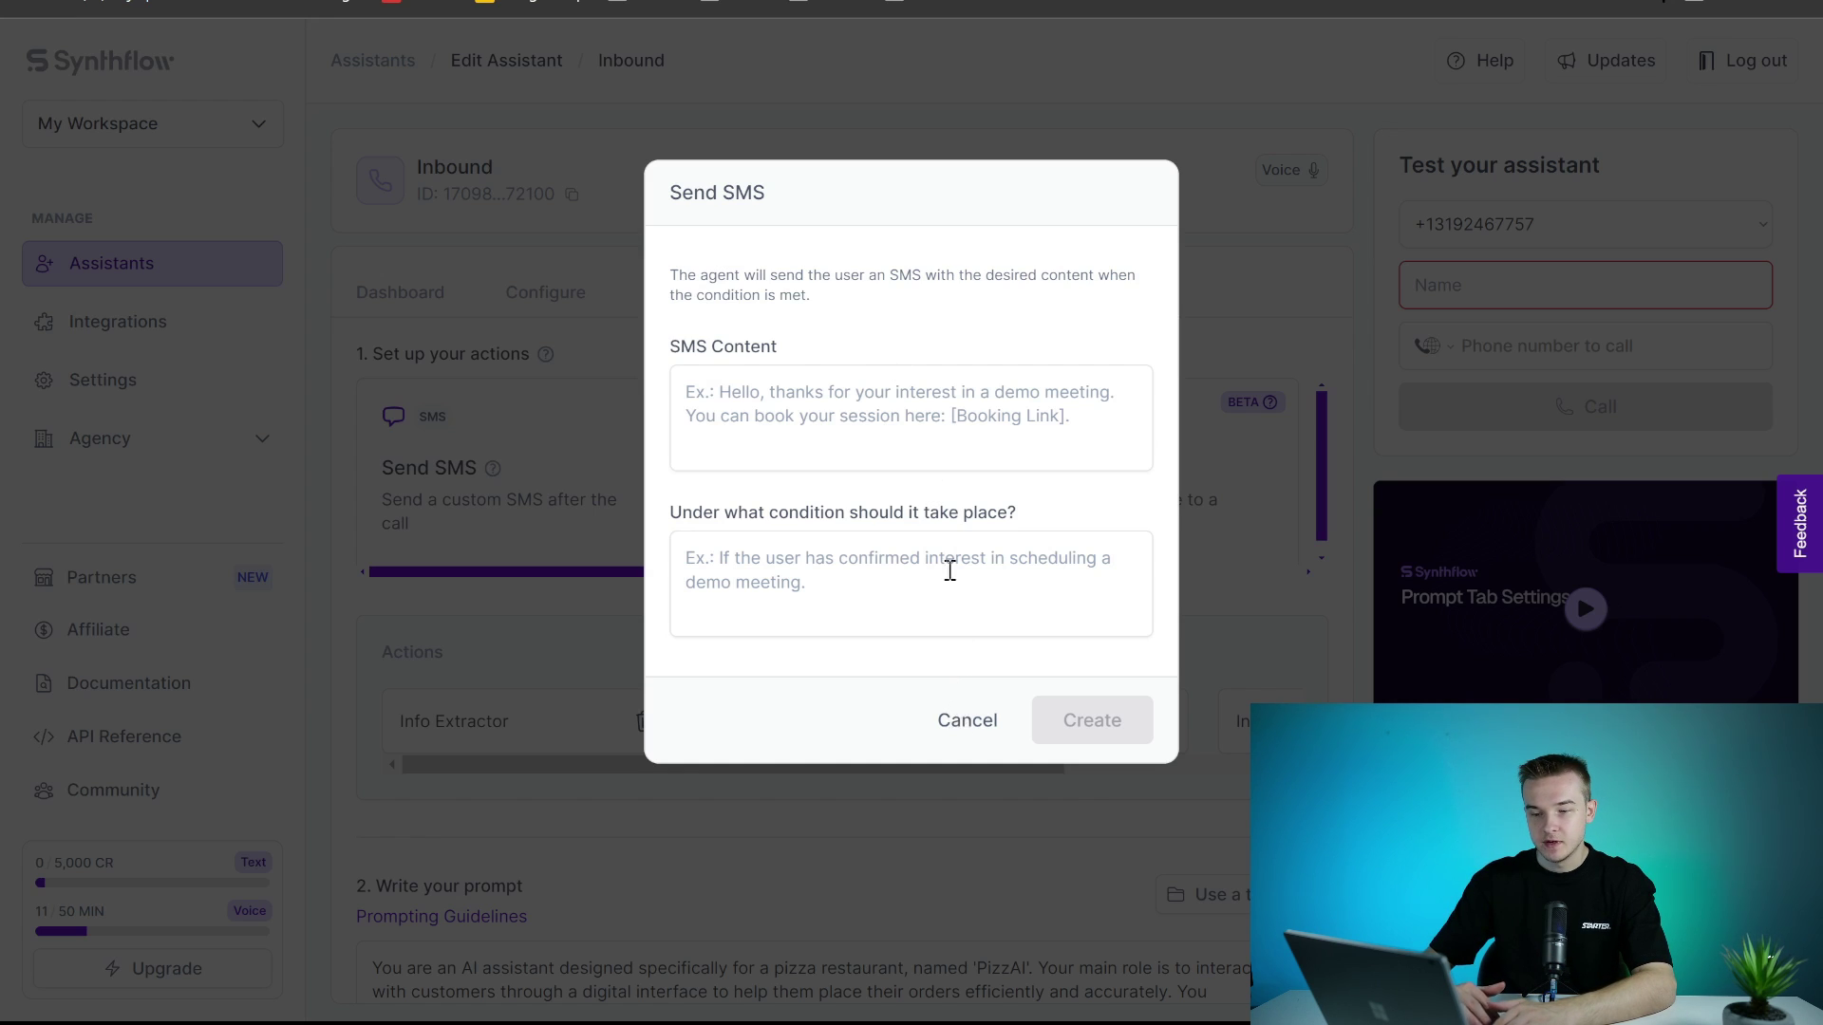
pyautogui.click(963, 721)
# Preview the Real Time Booking action's settings and dismiss it without adding it.
pyautogui.hscroll(5, 538, 513)
pyautogui.click(535, 503)
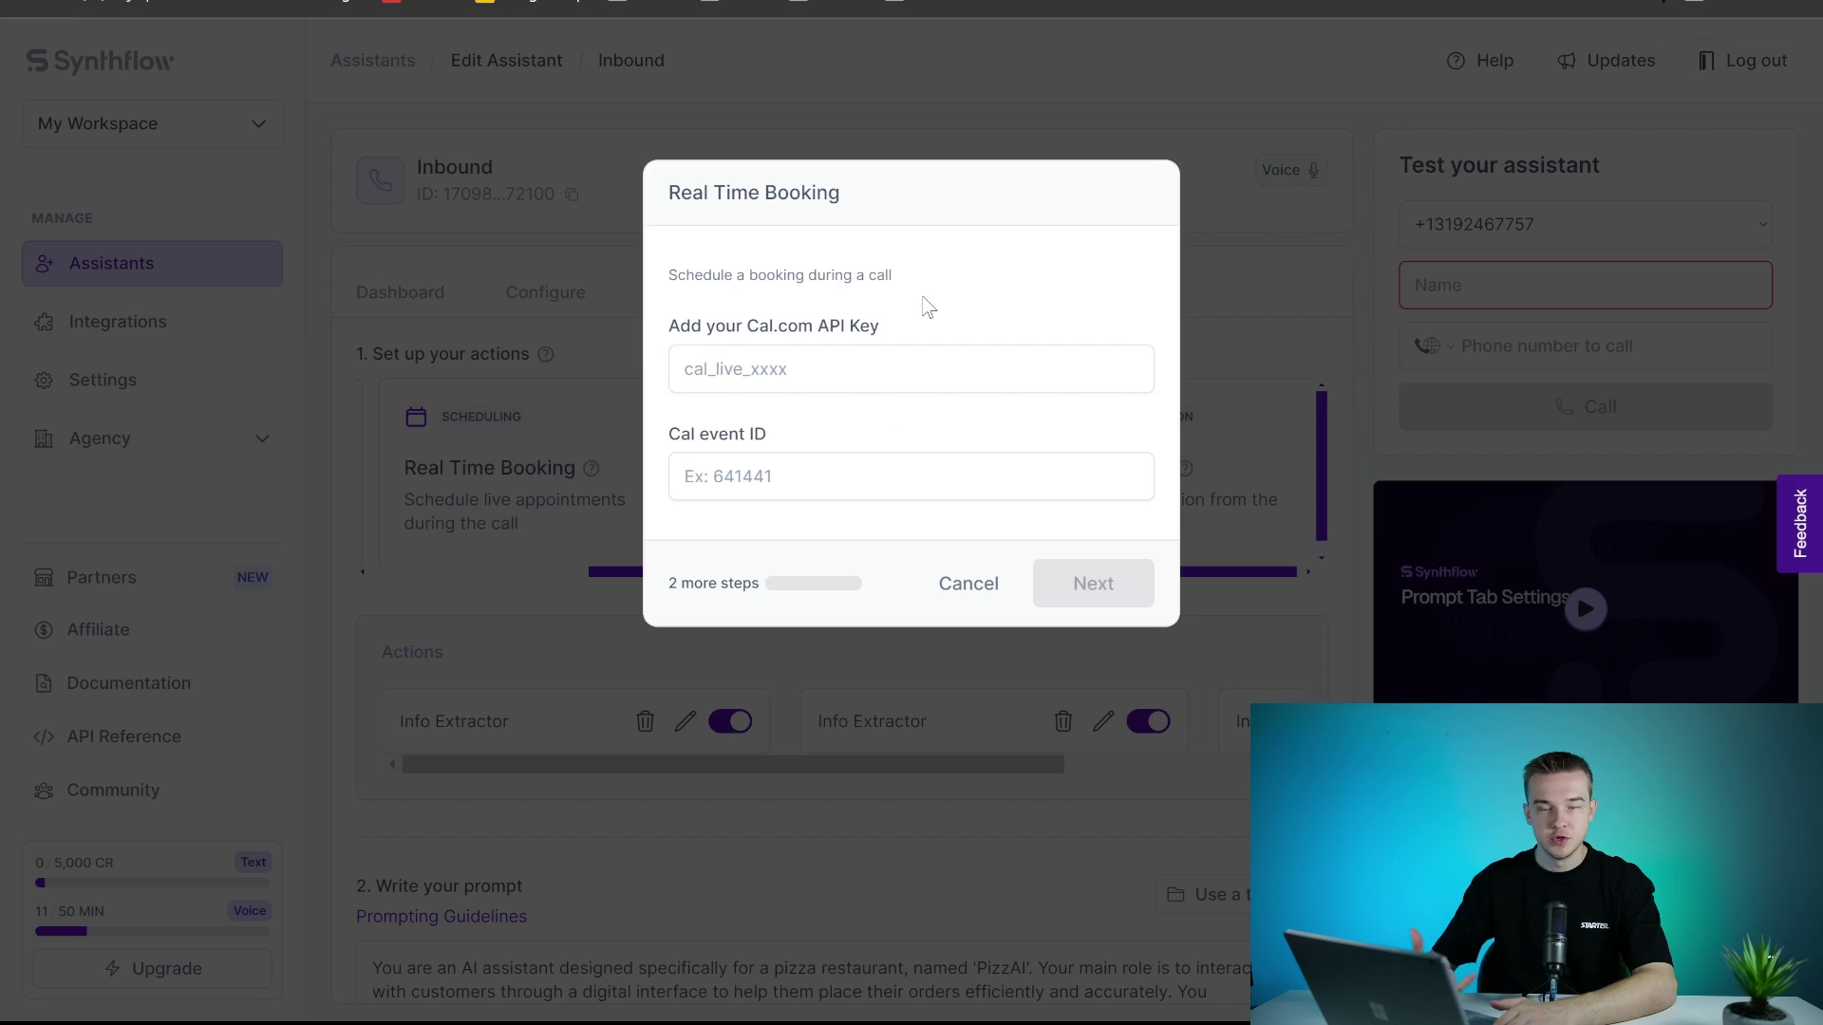
pyautogui.press('Escape')
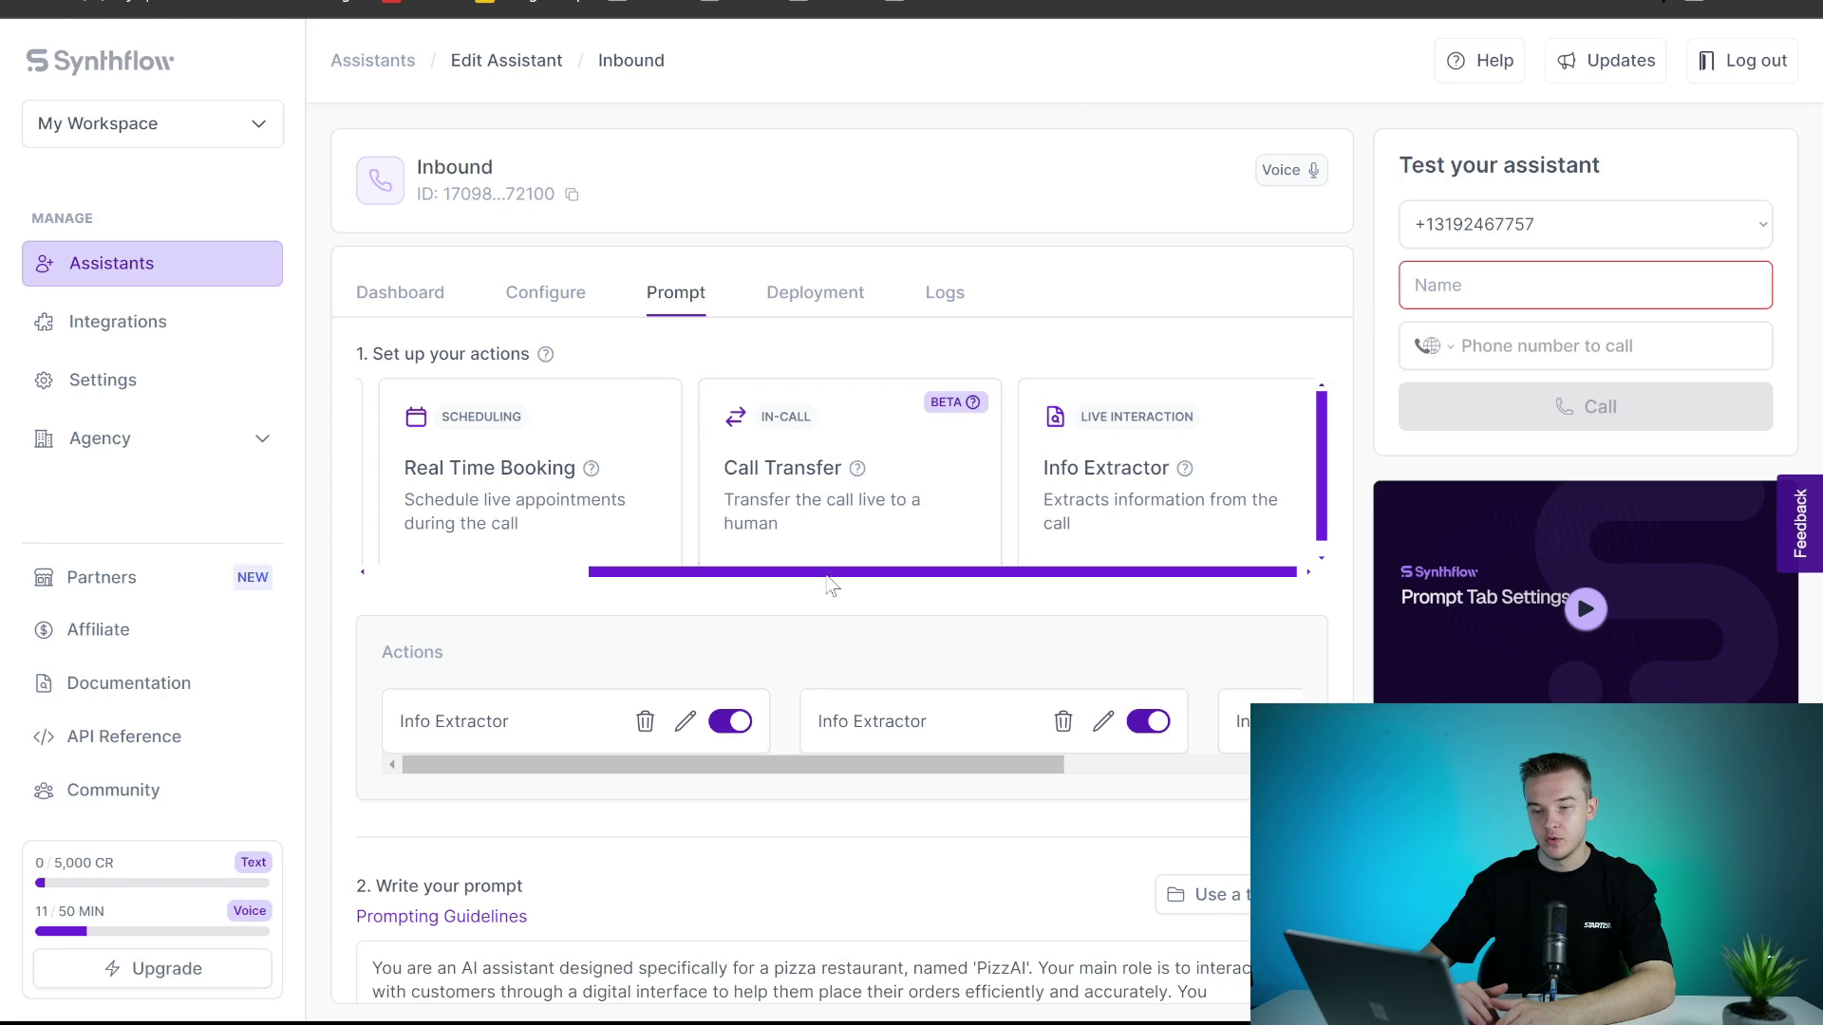
pyautogui.hscroll(1, 832, 579)
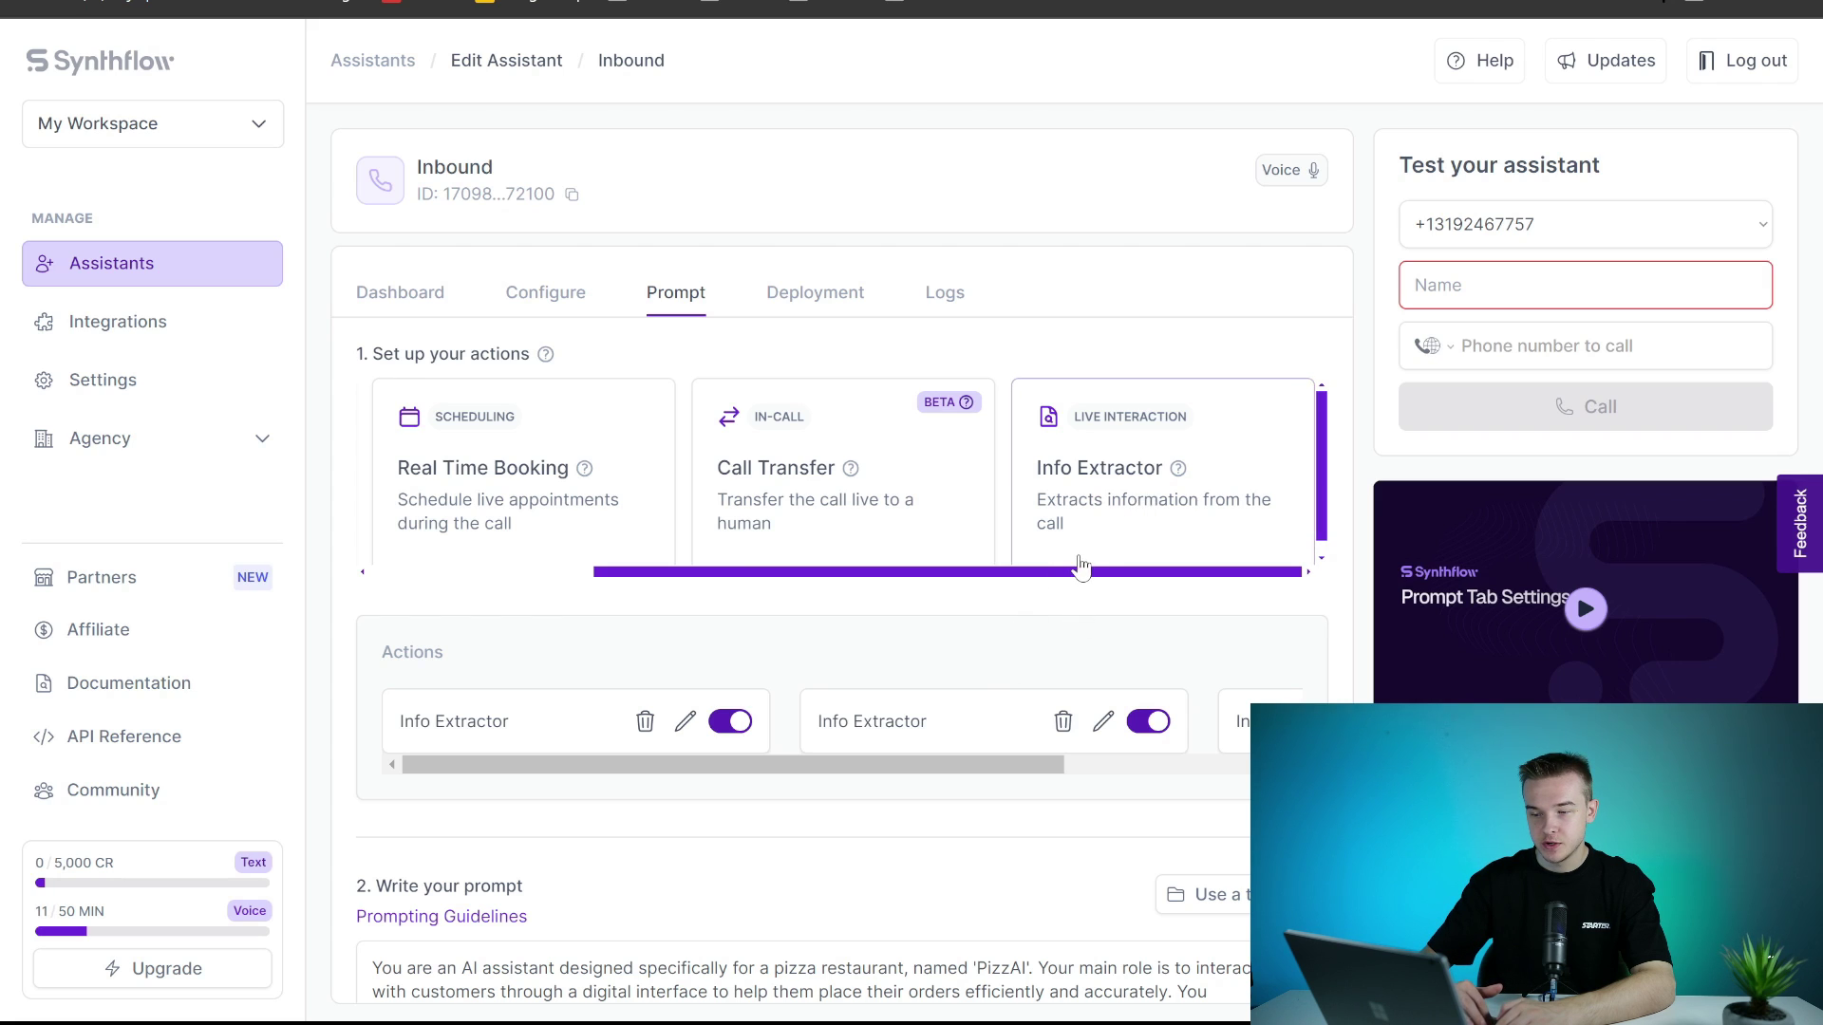
# Start a new Info Extractor action, view its question types, then dismiss the dialog.
pyautogui.click(1110, 539)
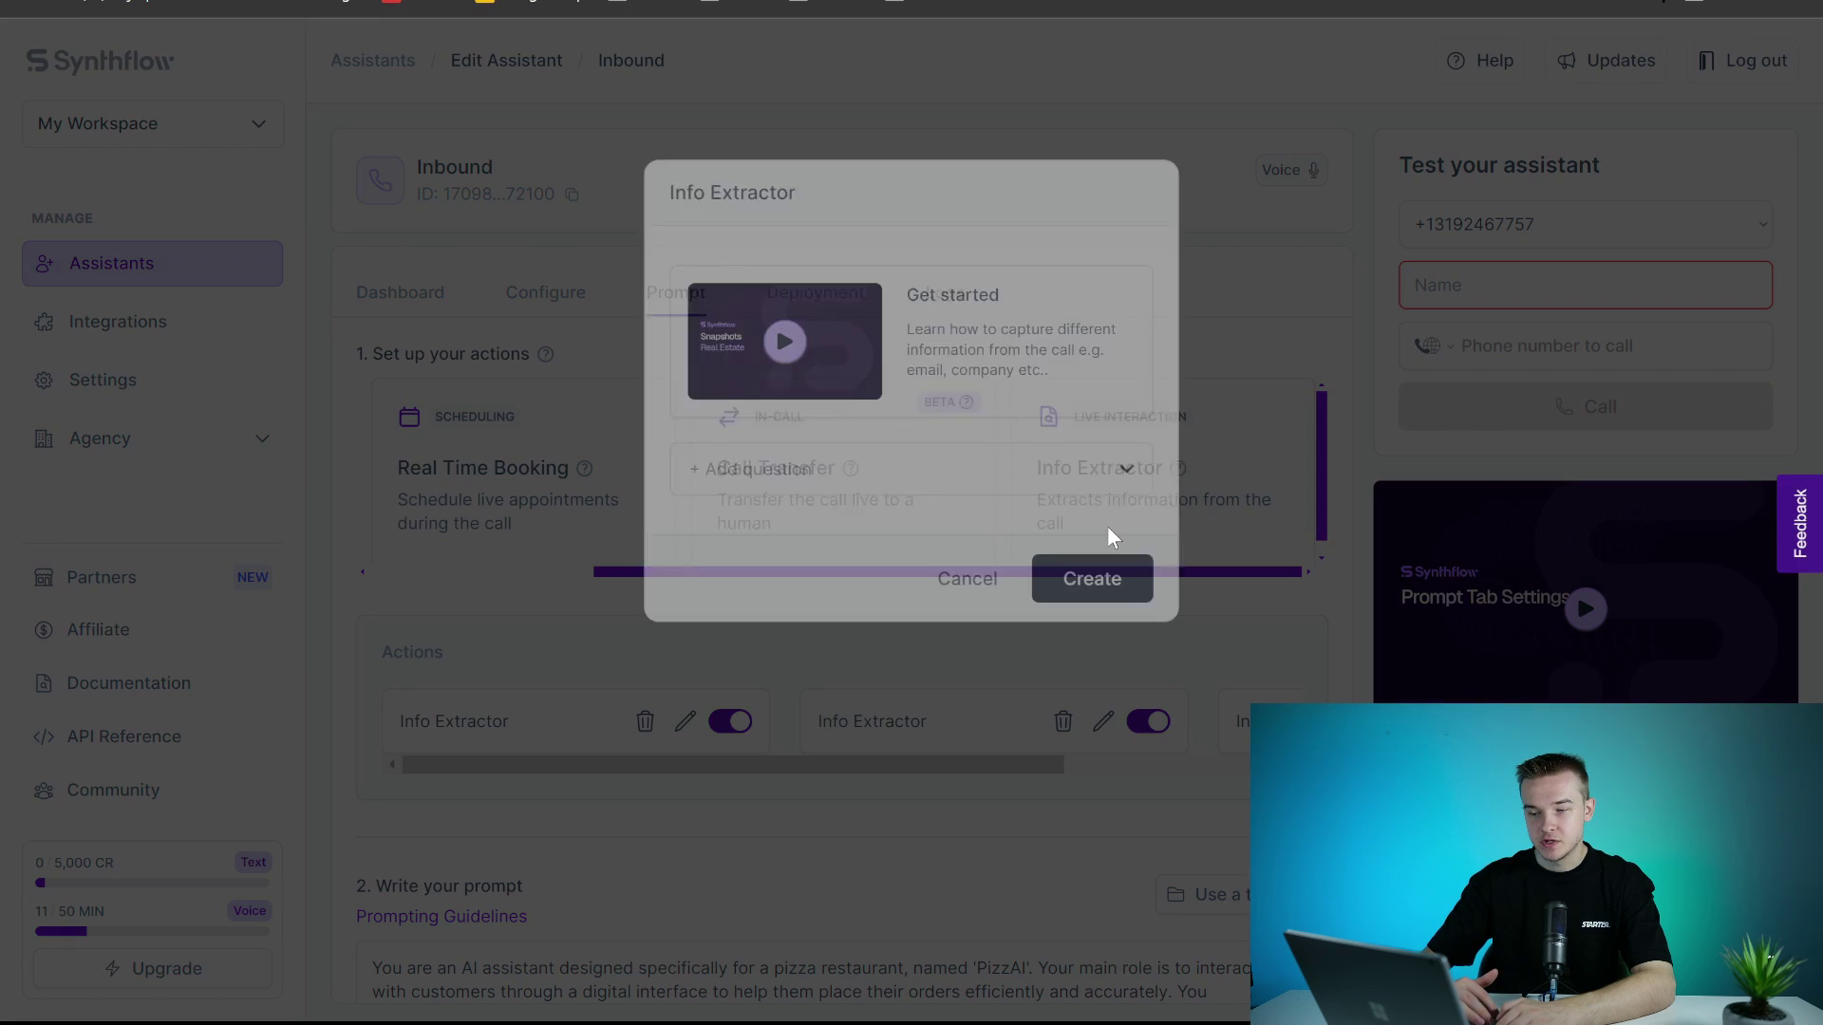
pyautogui.click(1035, 488)
pyautogui.press('Escape')
pyautogui.scroll(-1, 1025, 573)
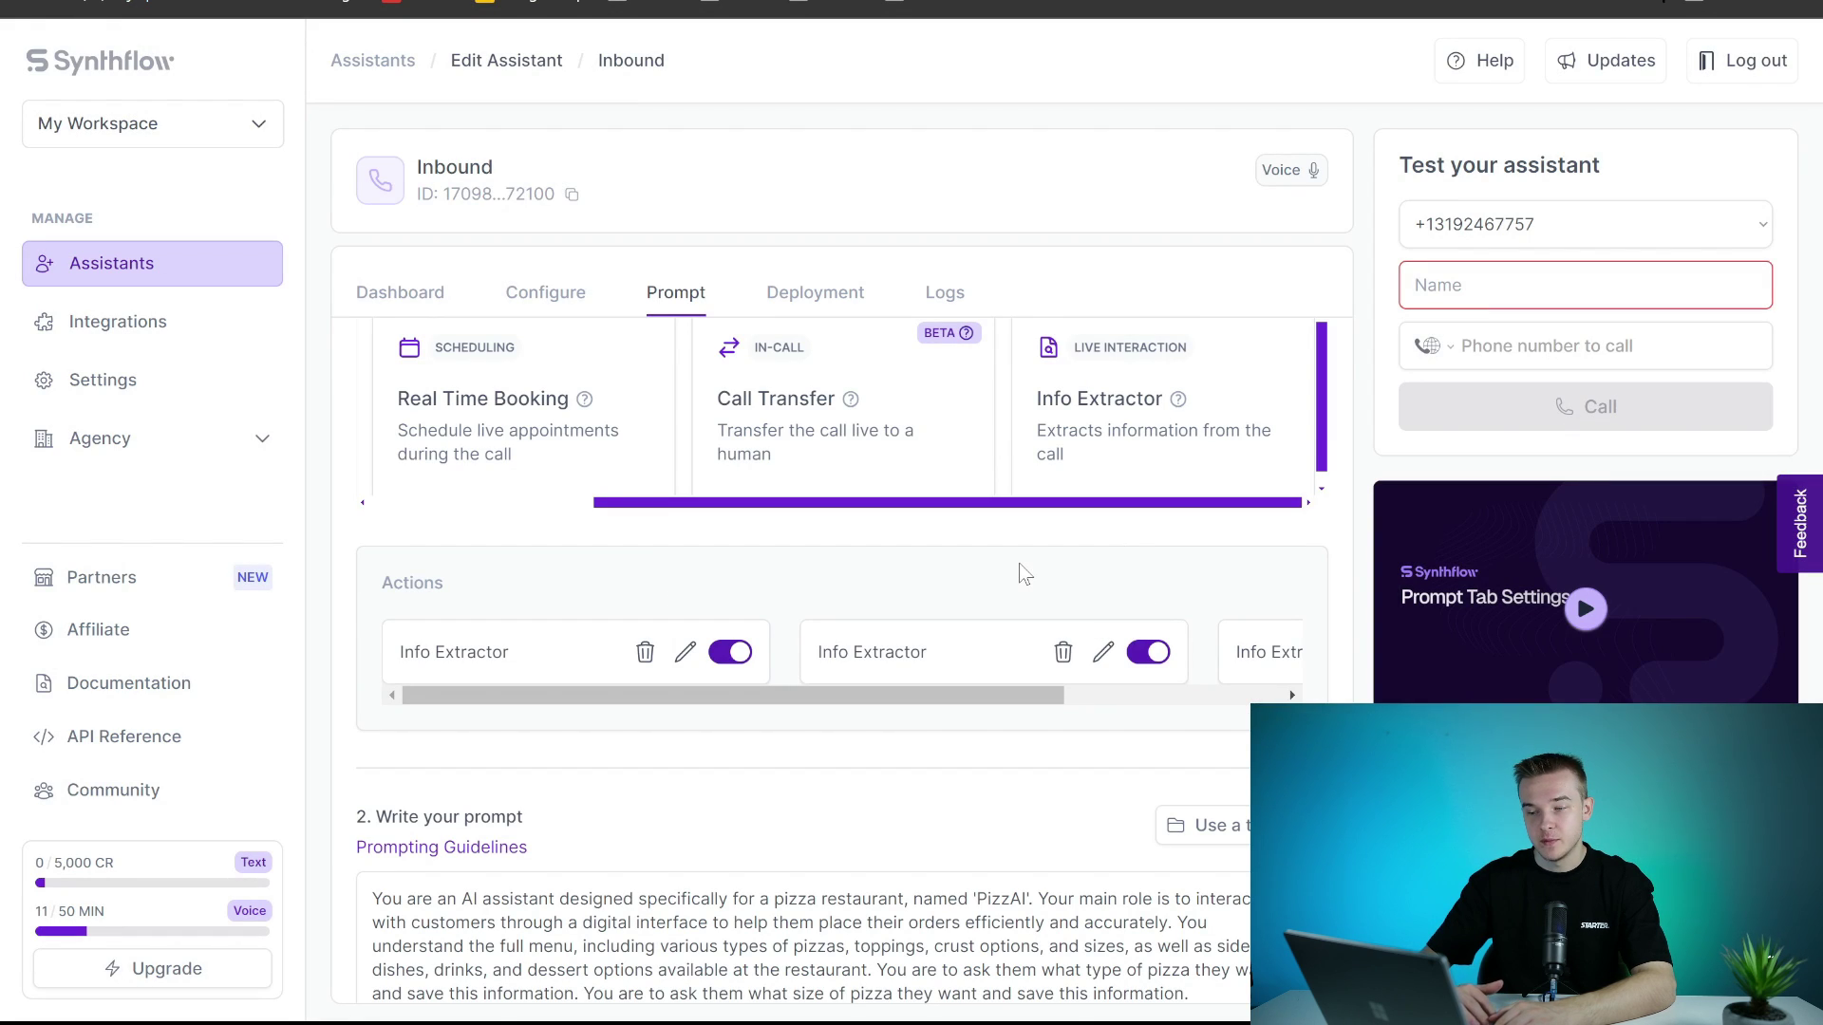
pyautogui.hscroll(4, 1026, 572)
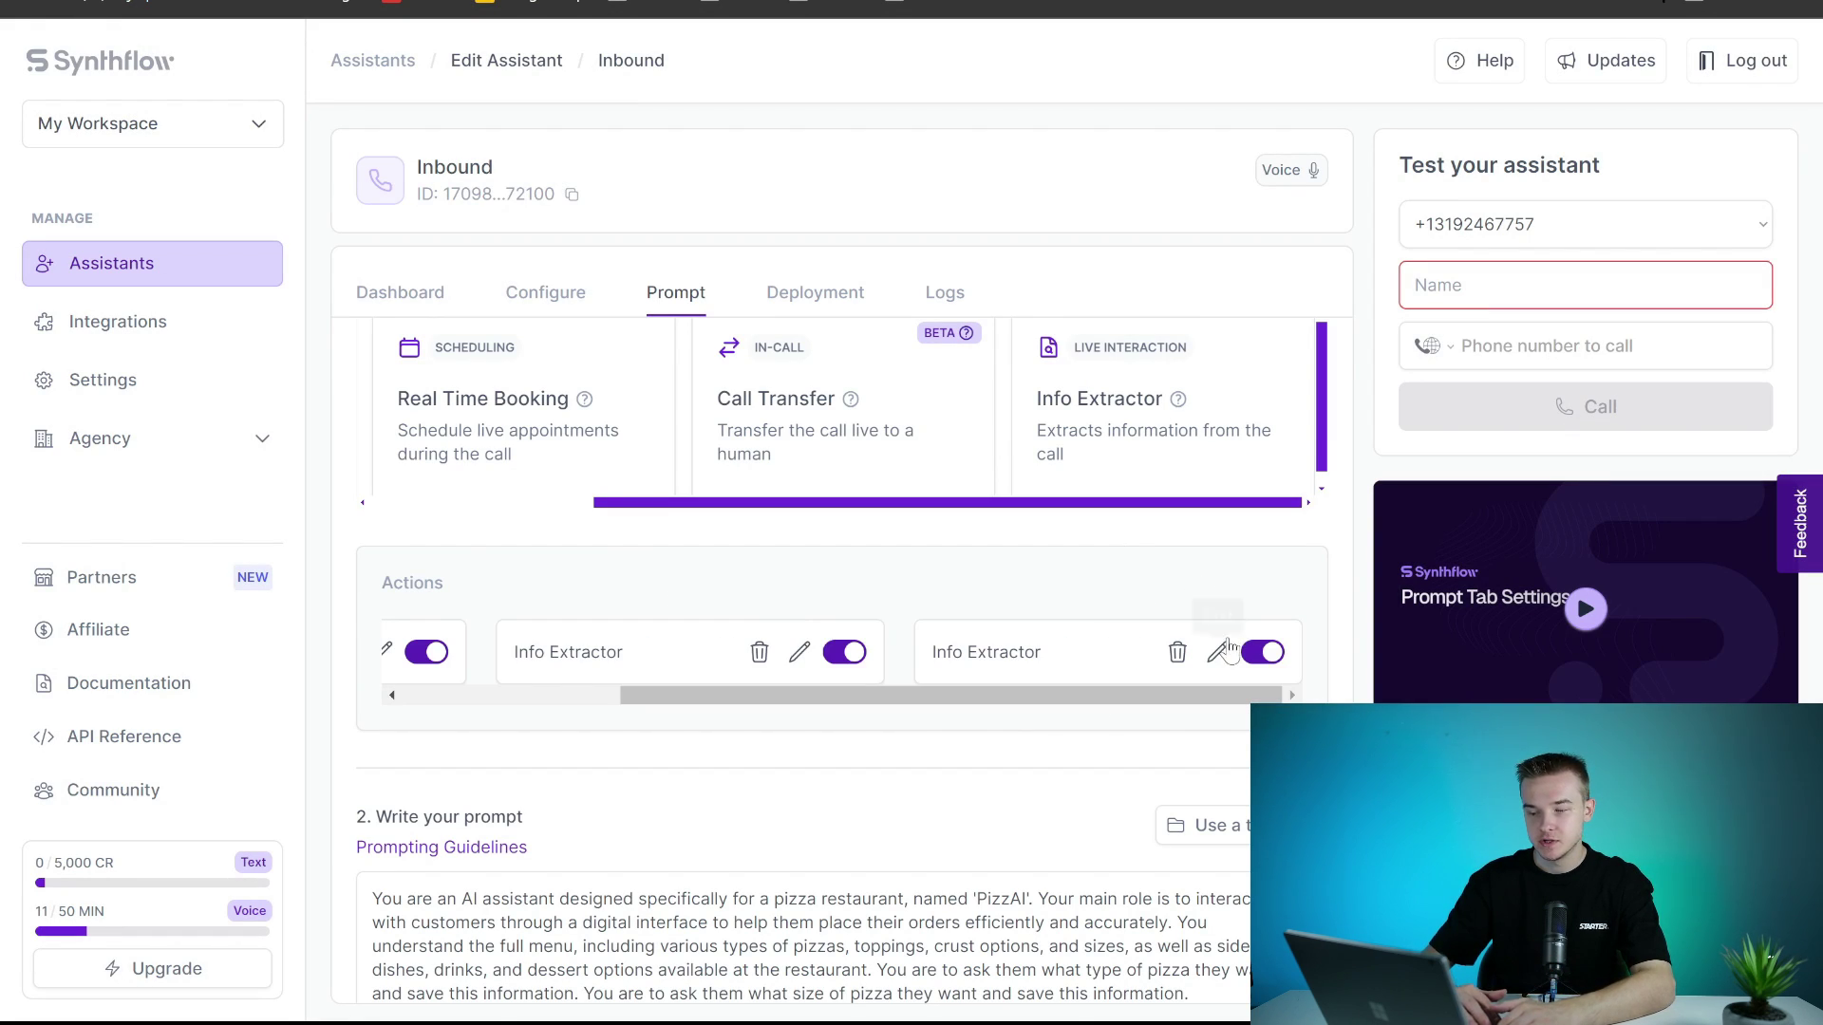
# Review the pizza type, address and pizza size questions, closing each unchanged.
pyautogui.click(1217, 652)
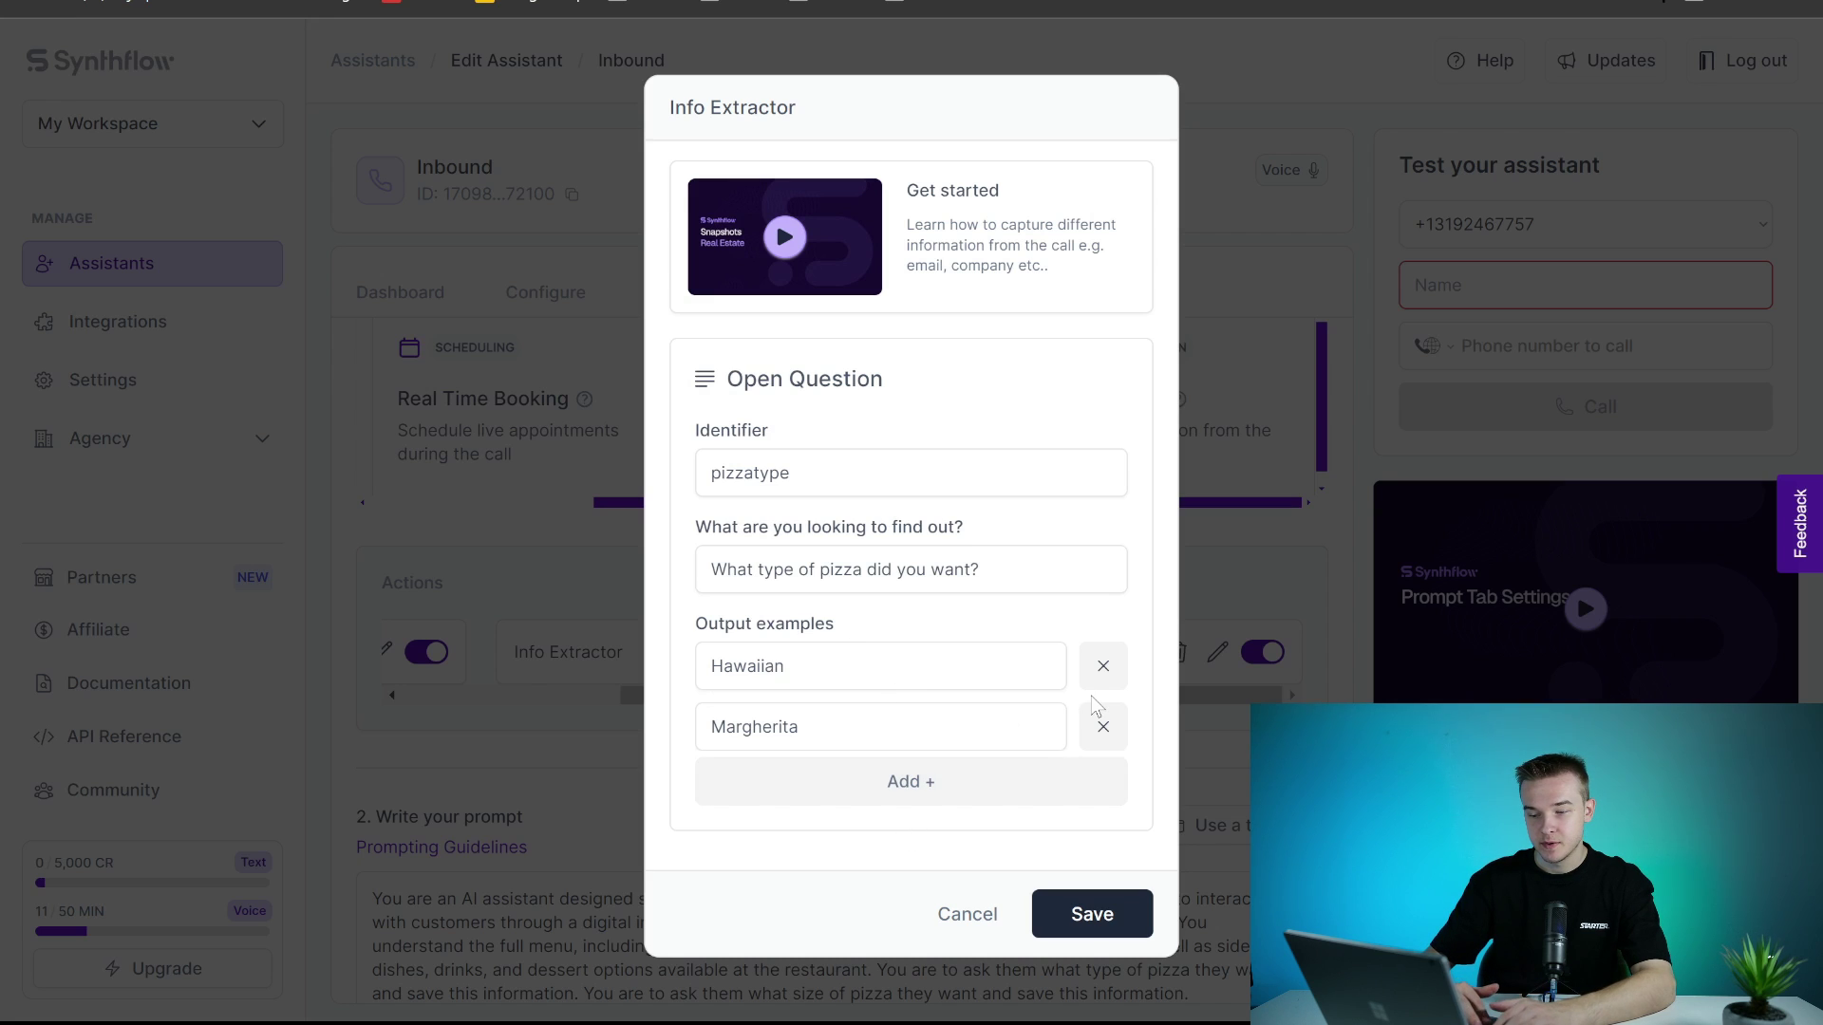
pyautogui.click(1092, 913)
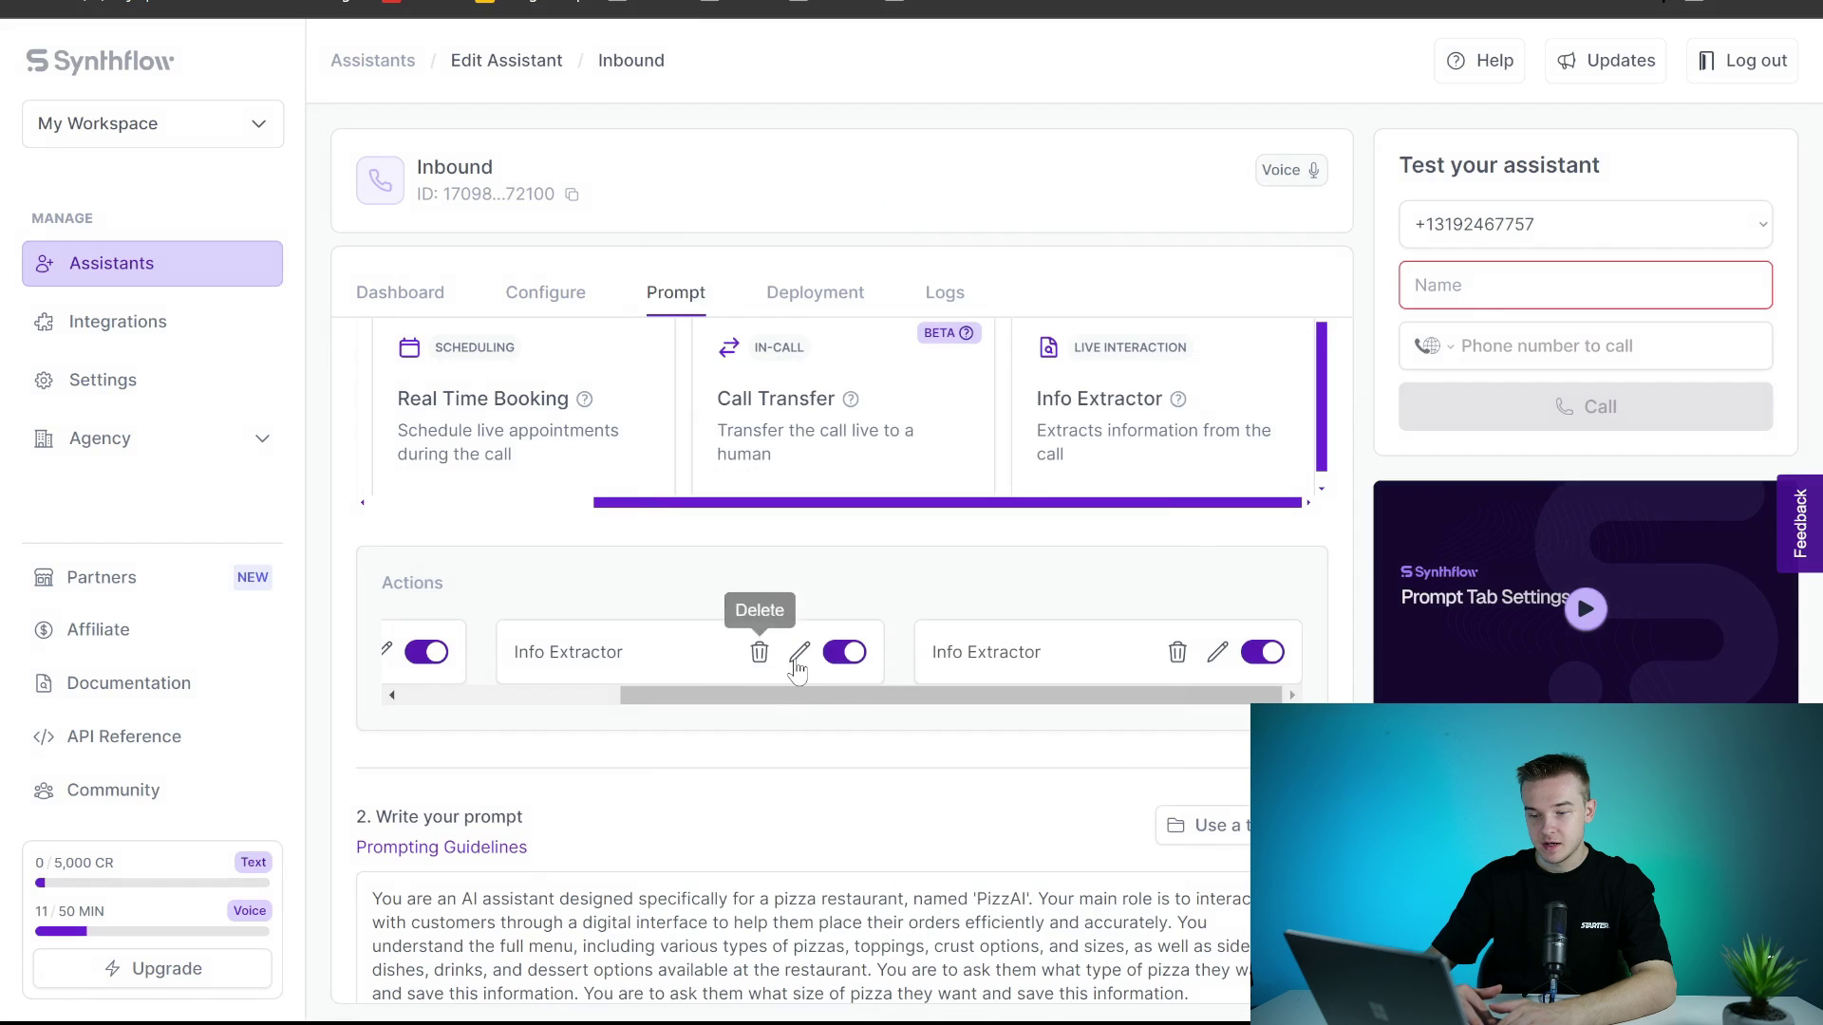
pyautogui.click(798, 656)
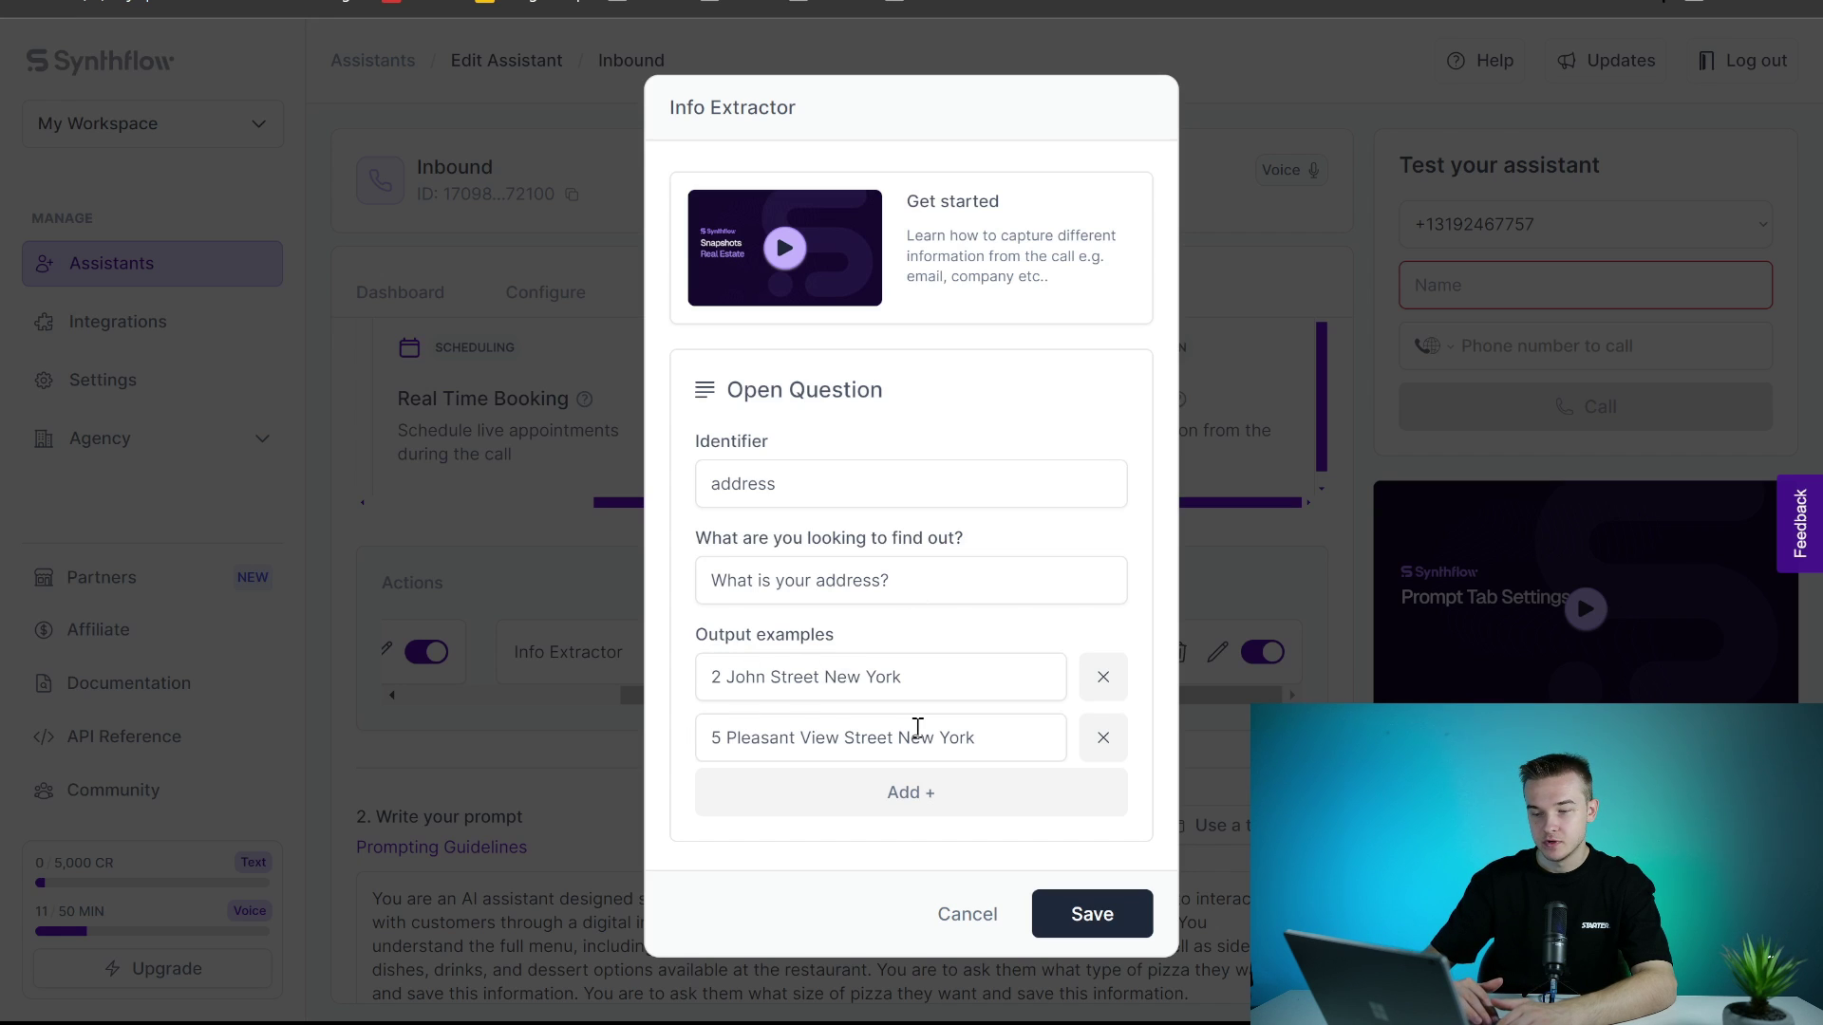
pyautogui.click(1090, 916)
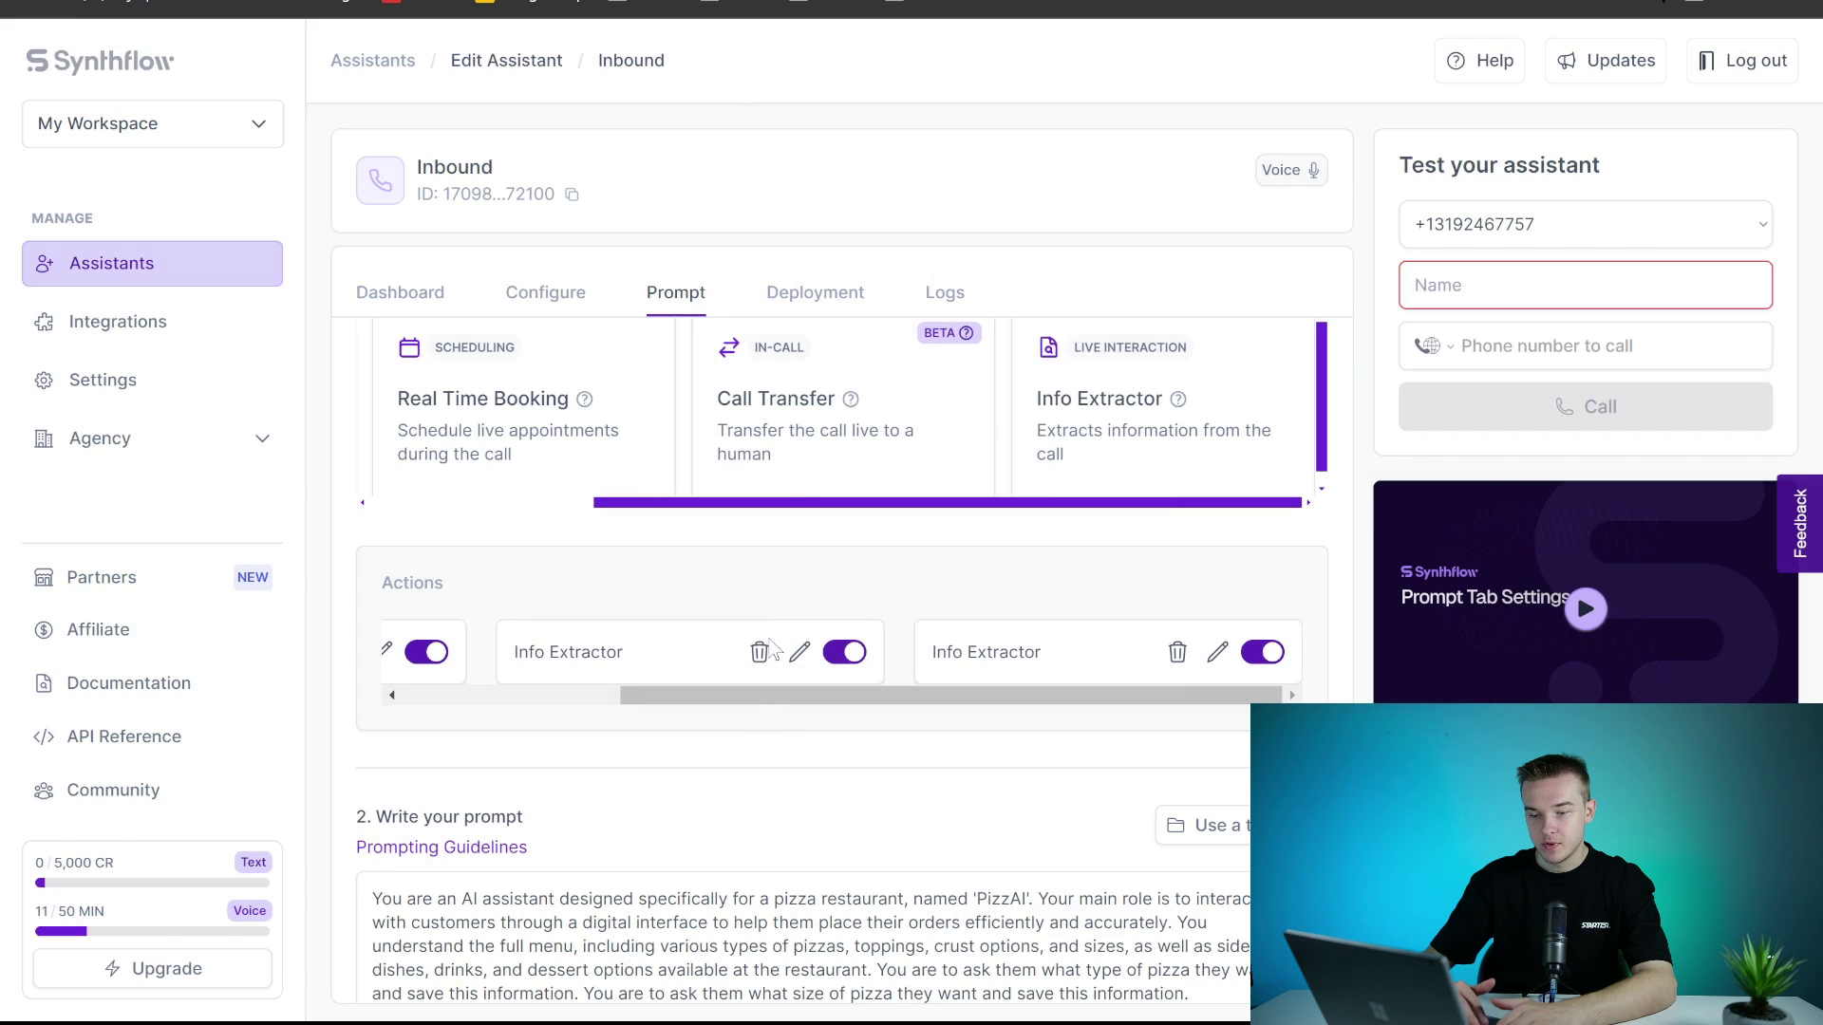
pyautogui.moveTo(754, 700); pyautogui.dragTo(470, 727)
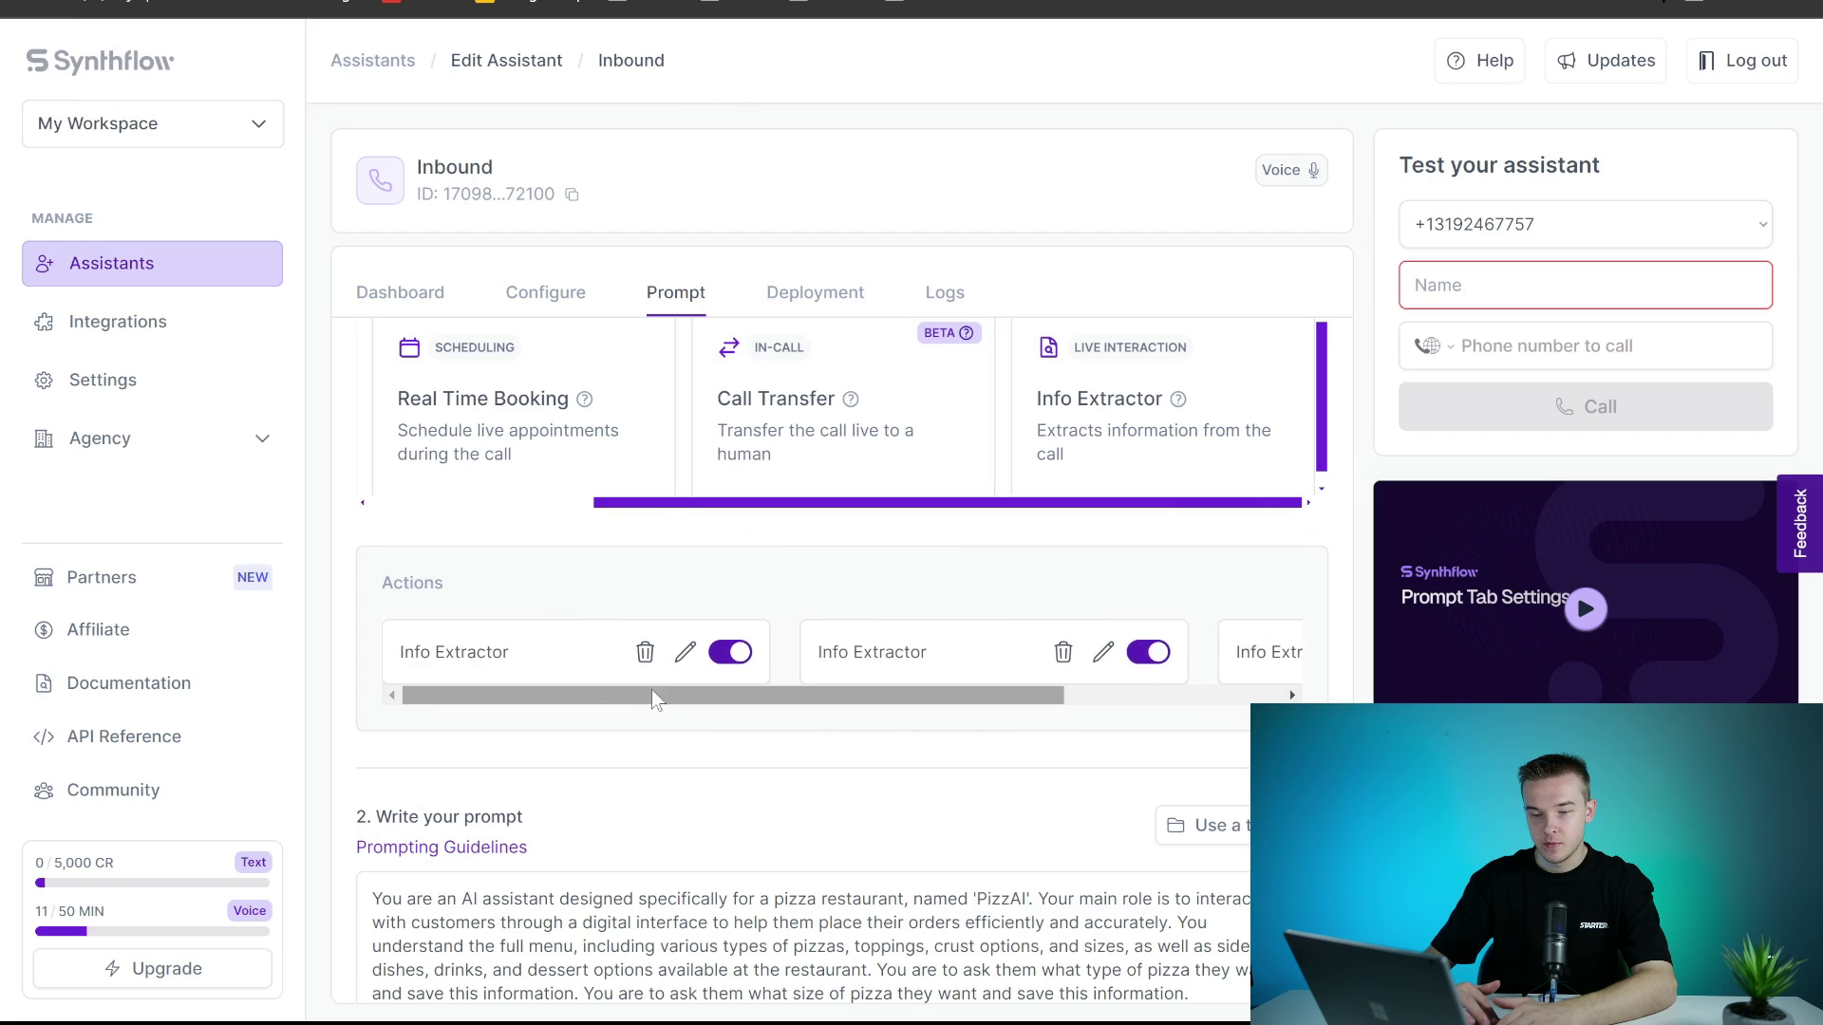
pyautogui.click(684, 653)
pyautogui.scroll(-1, 886, 520)
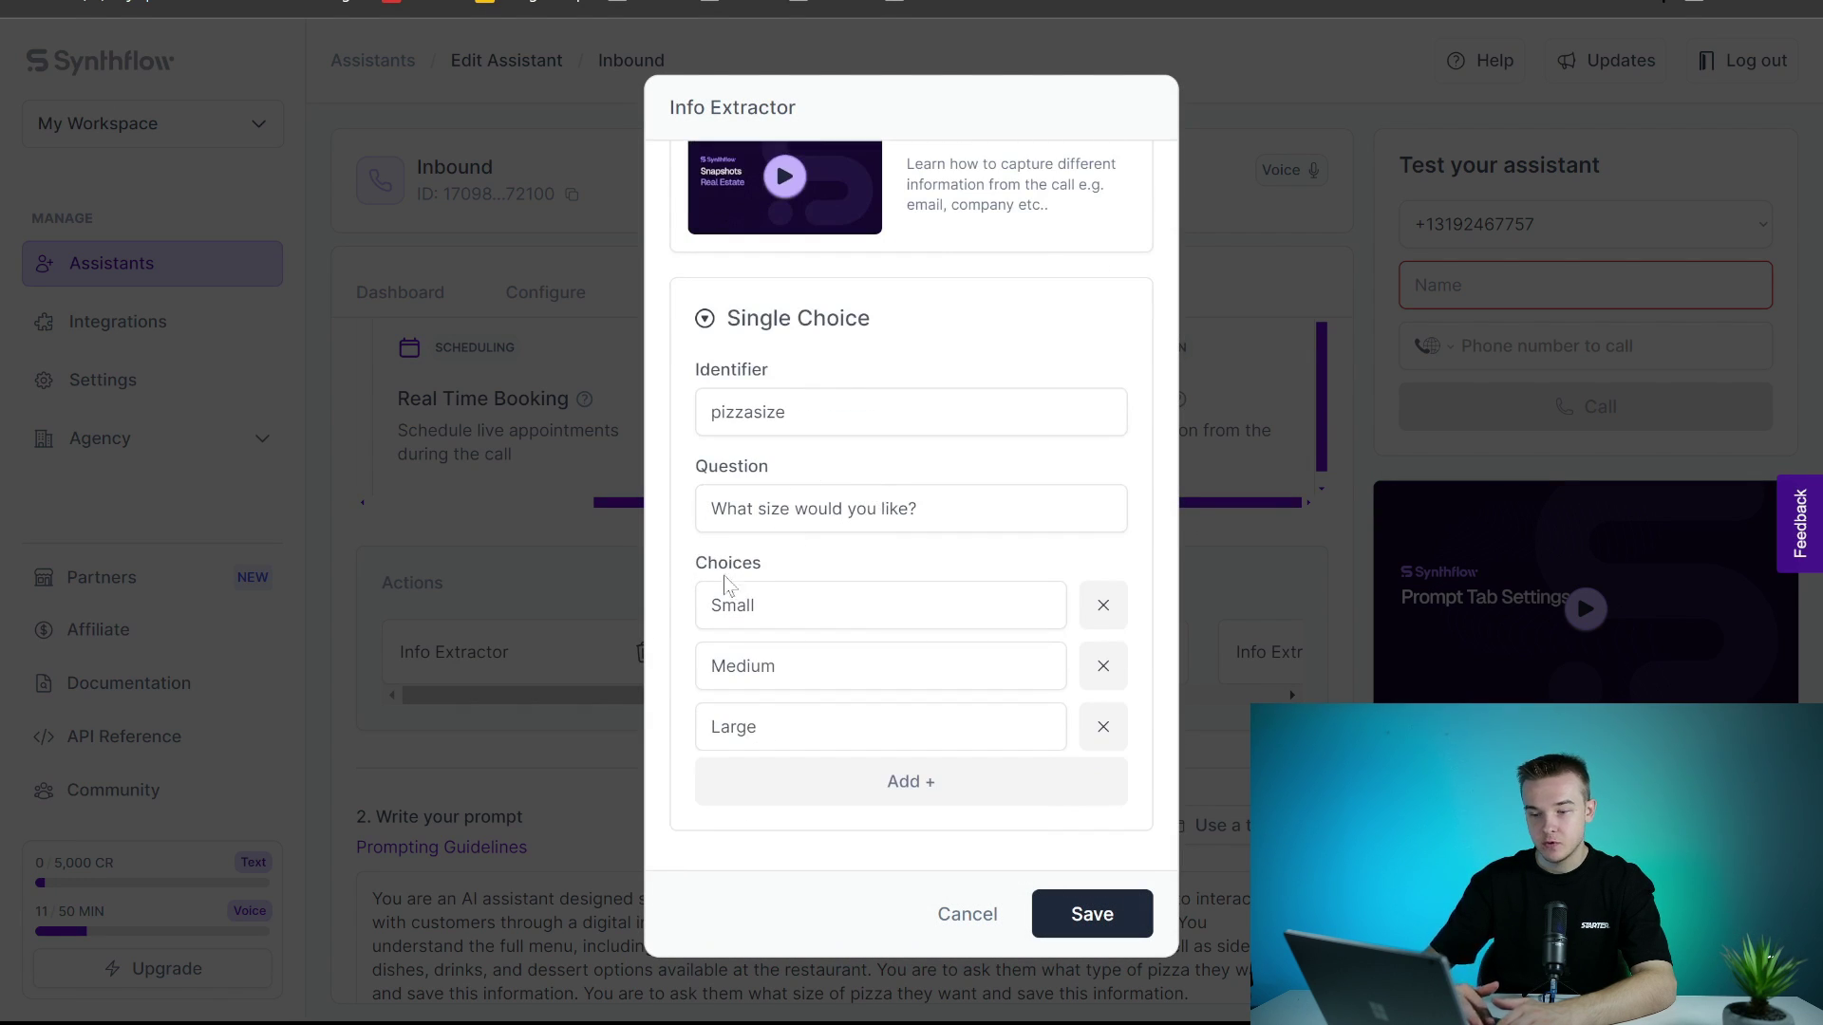
pyautogui.press('Escape')
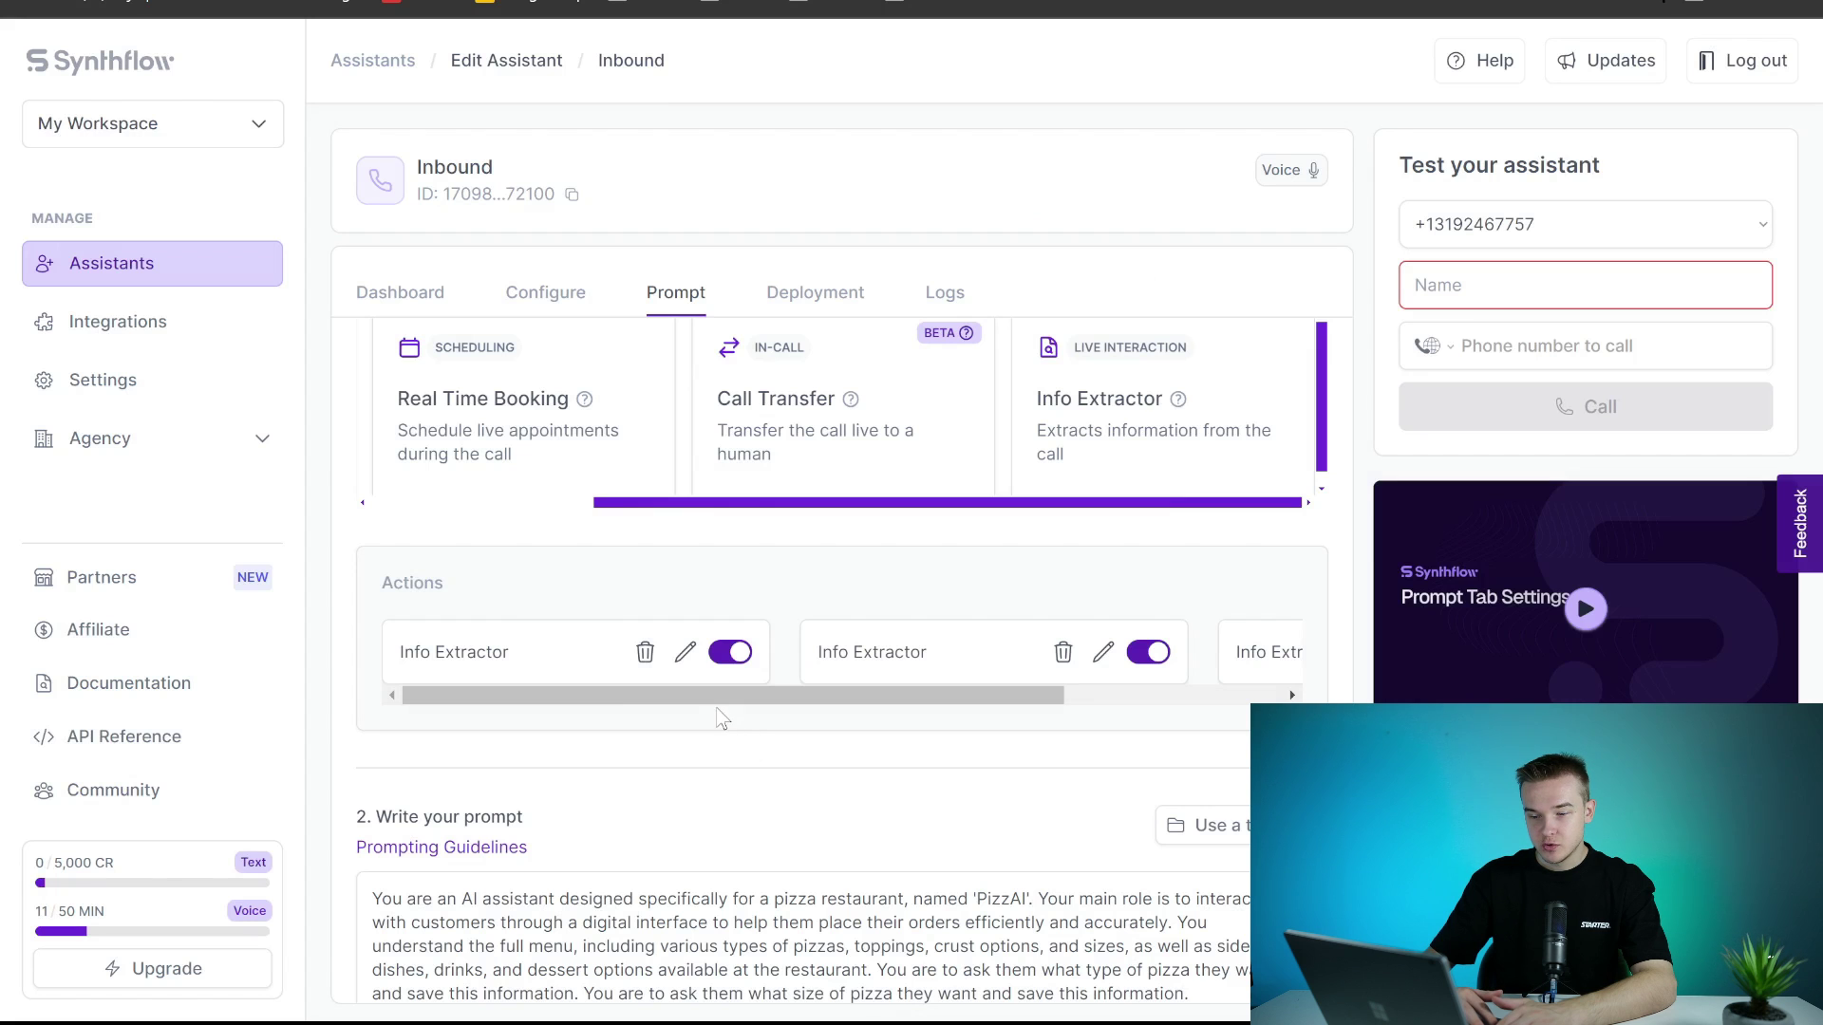
# Scroll through the Call completed panel's transcript.
pyautogui.moveTo(800, 699); pyautogui.dragTo(1182, 701)
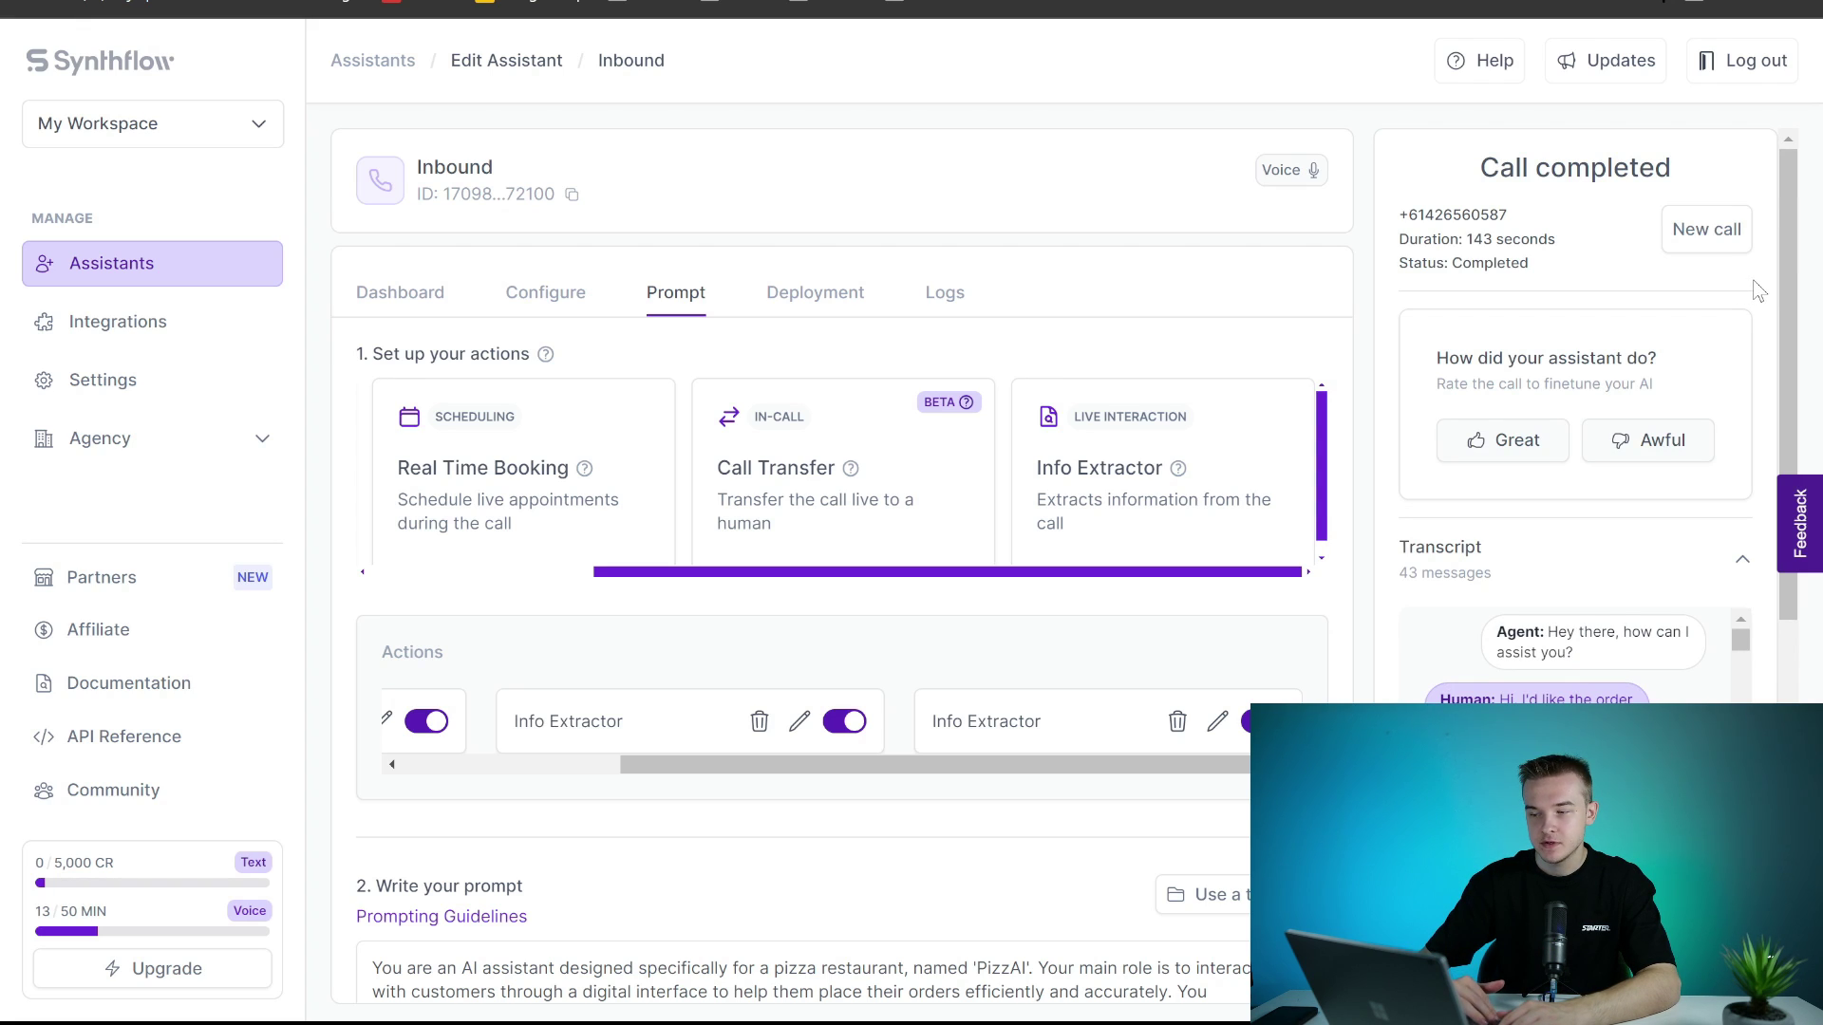
pyautogui.scroll(-2, 1758, 290)
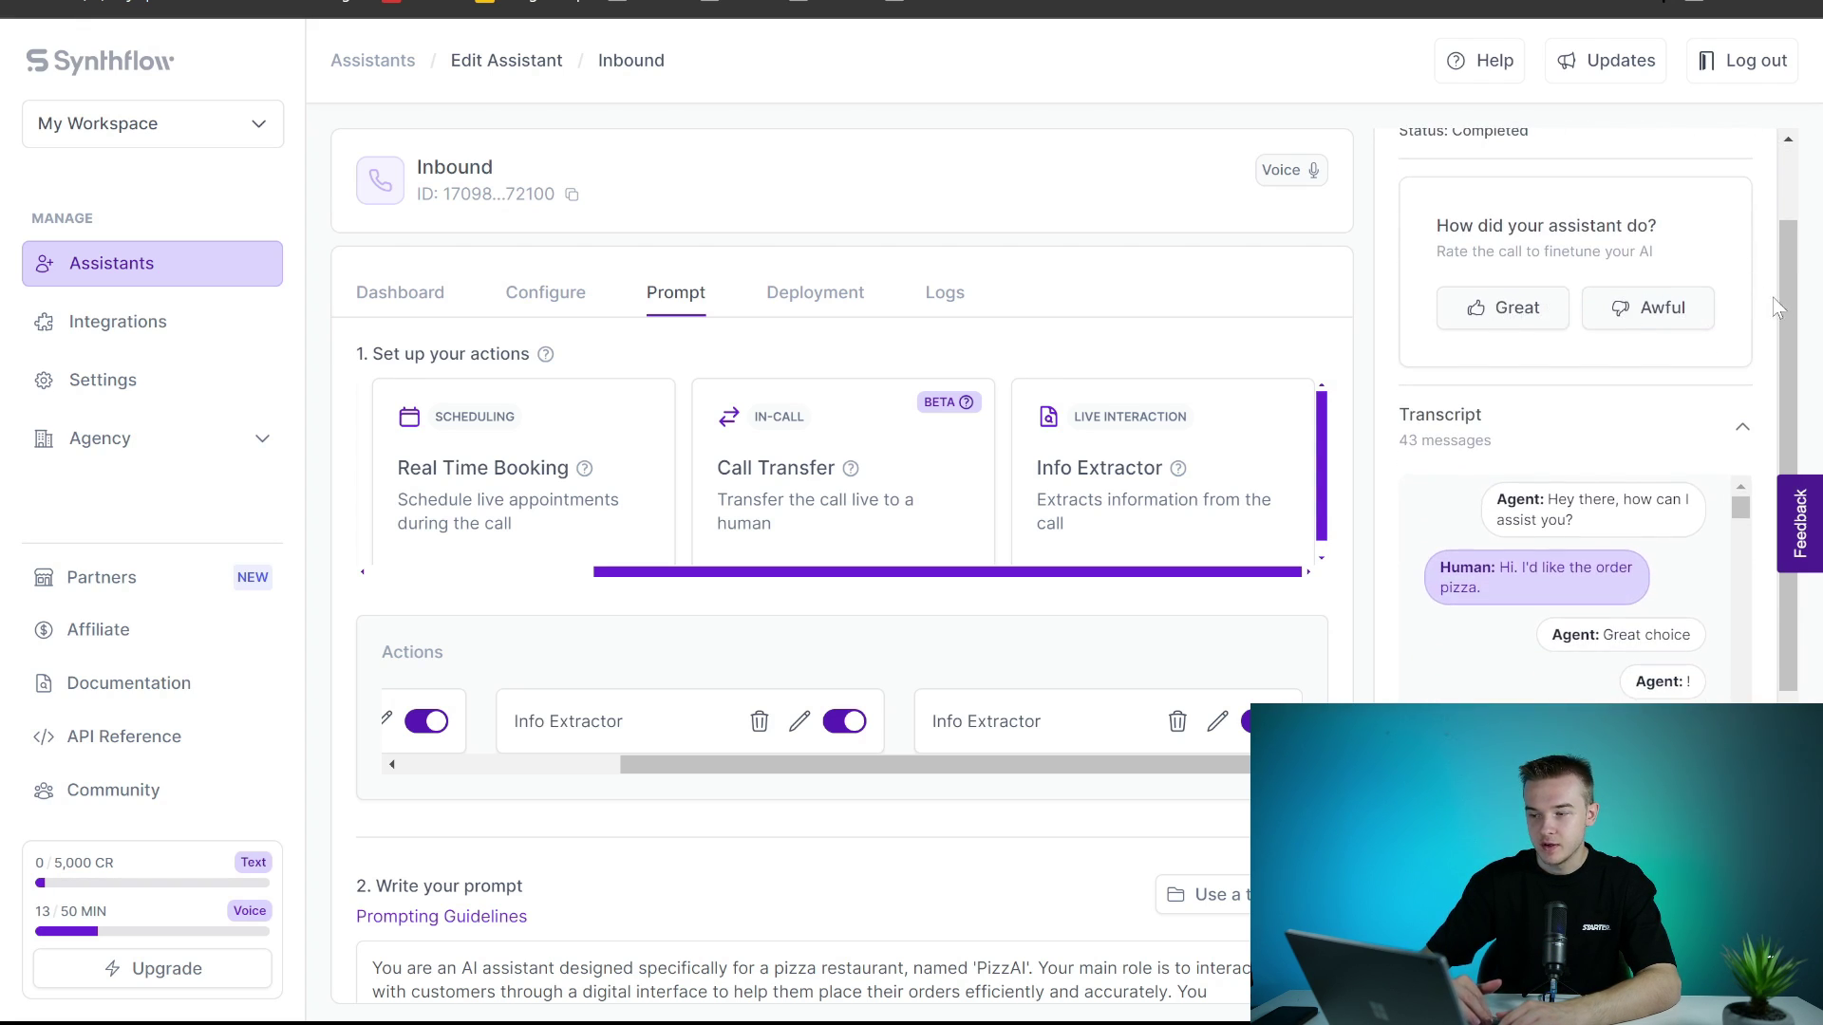
pyautogui.scroll(2, 1771, 303)
pyautogui.scroll(-4, 1766, 298)
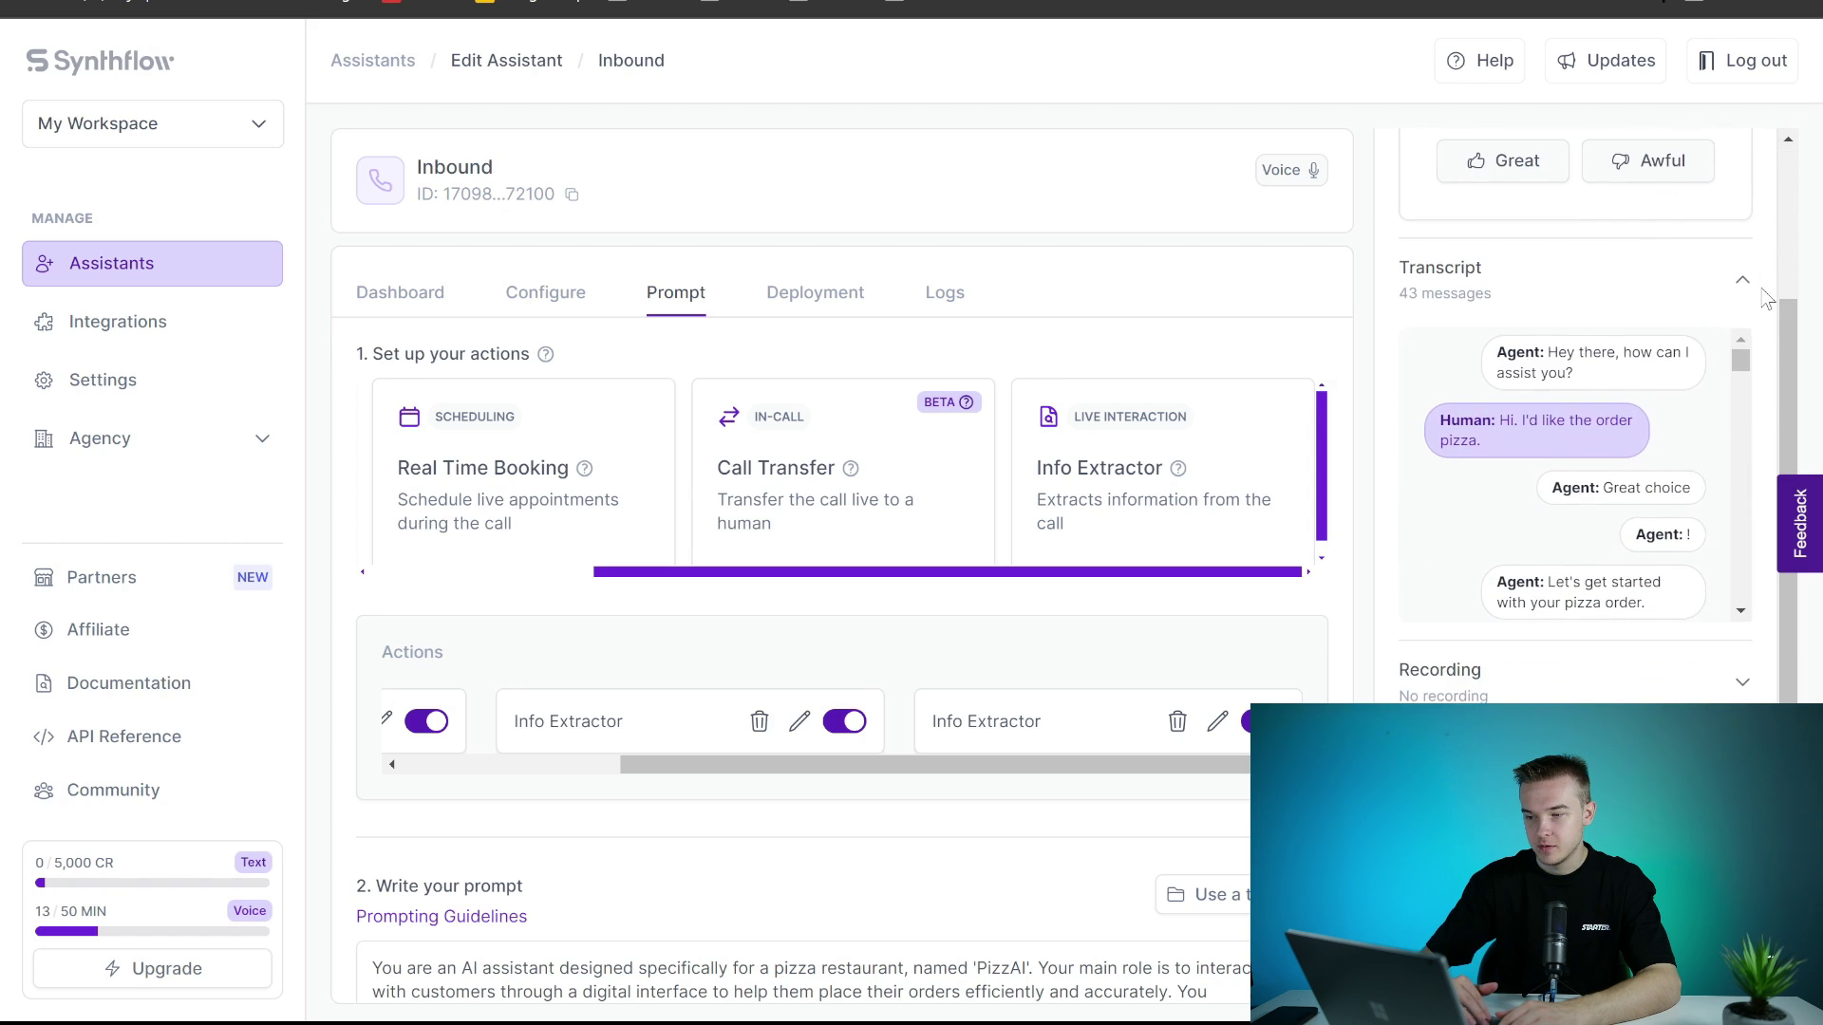
pyautogui.scroll(-15, 1741, 493)
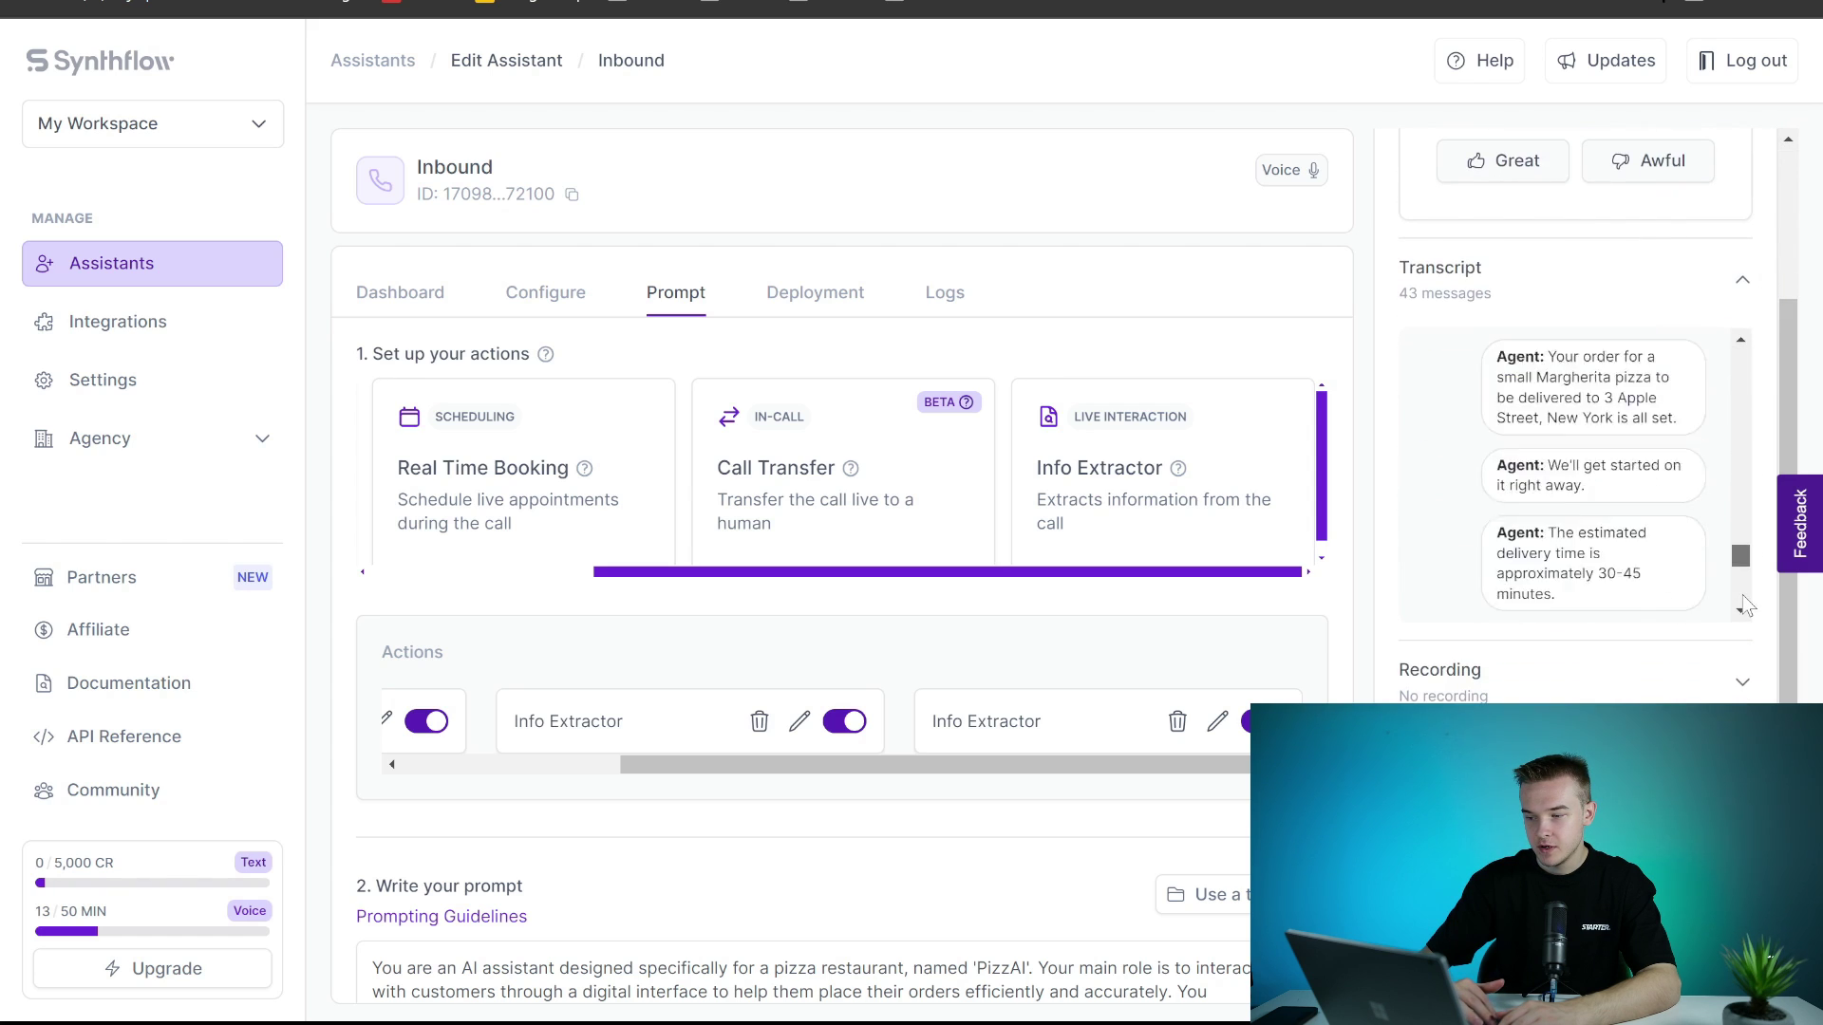
pyautogui.scroll(-2, 1739, 380)
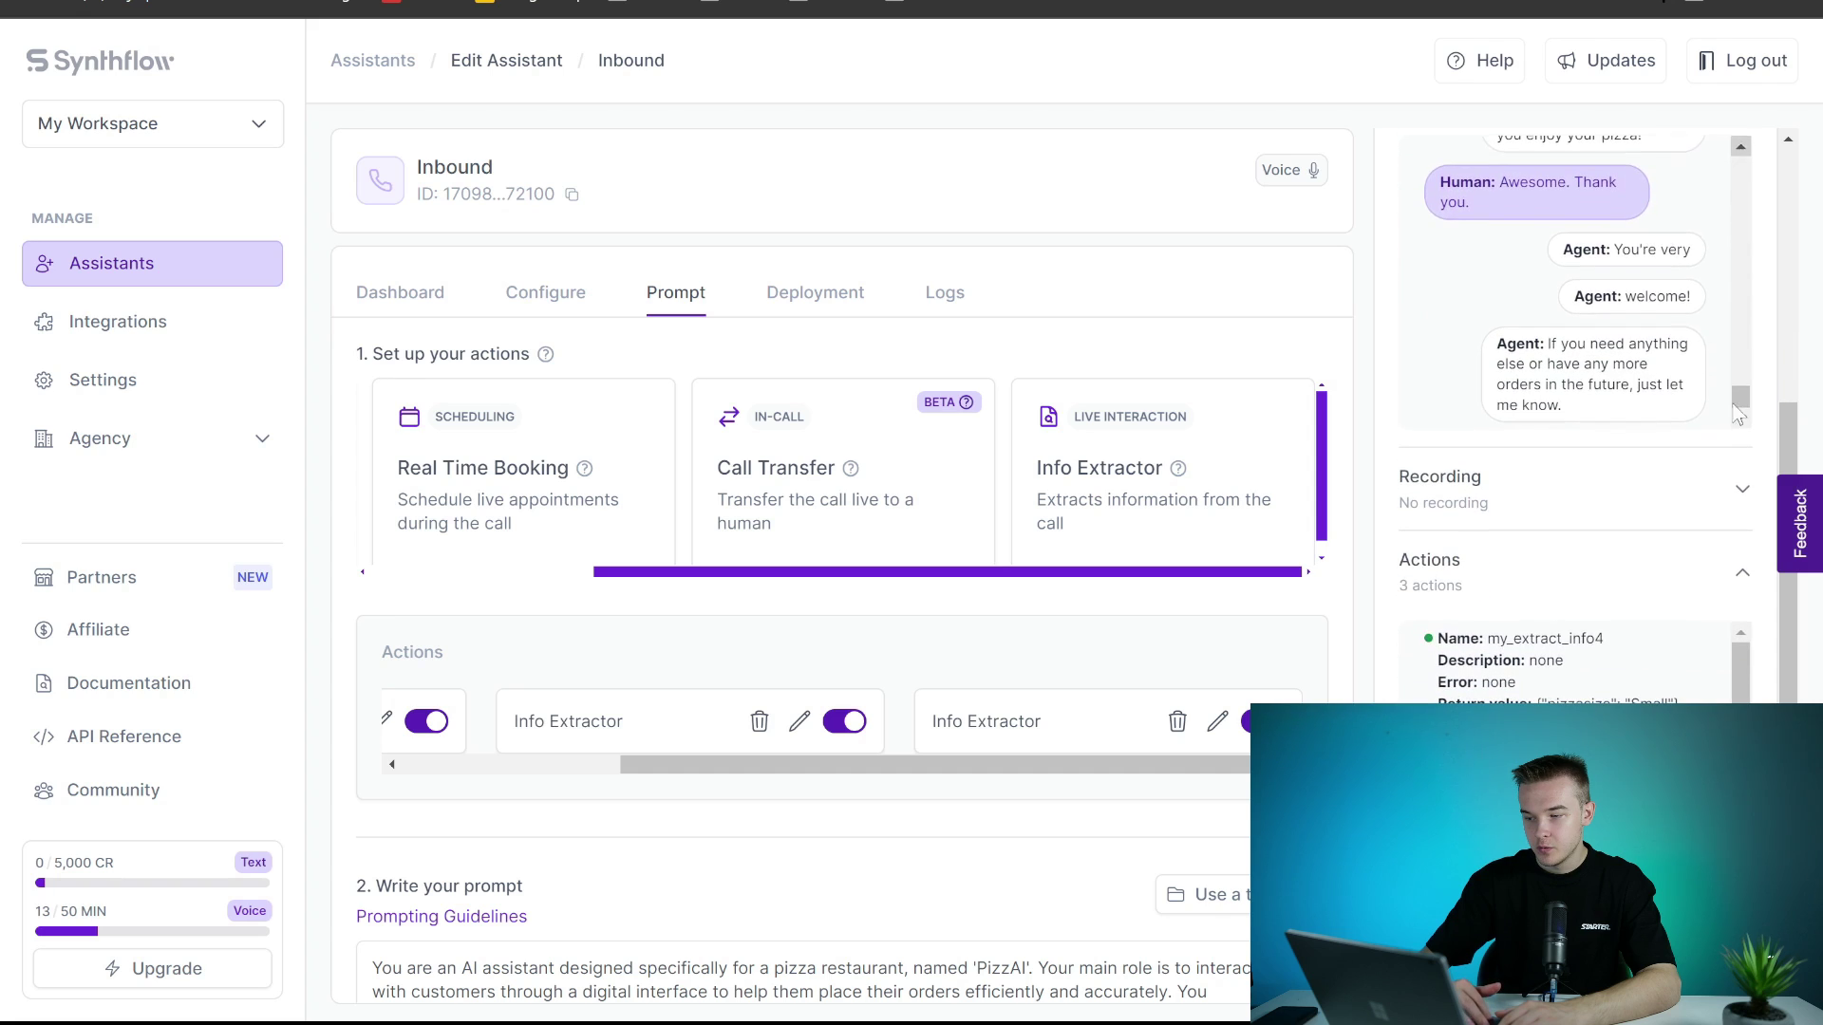
# Expand Recording and Actions to read the extracted values, including pizza size Small.
pyautogui.click(1737, 494)
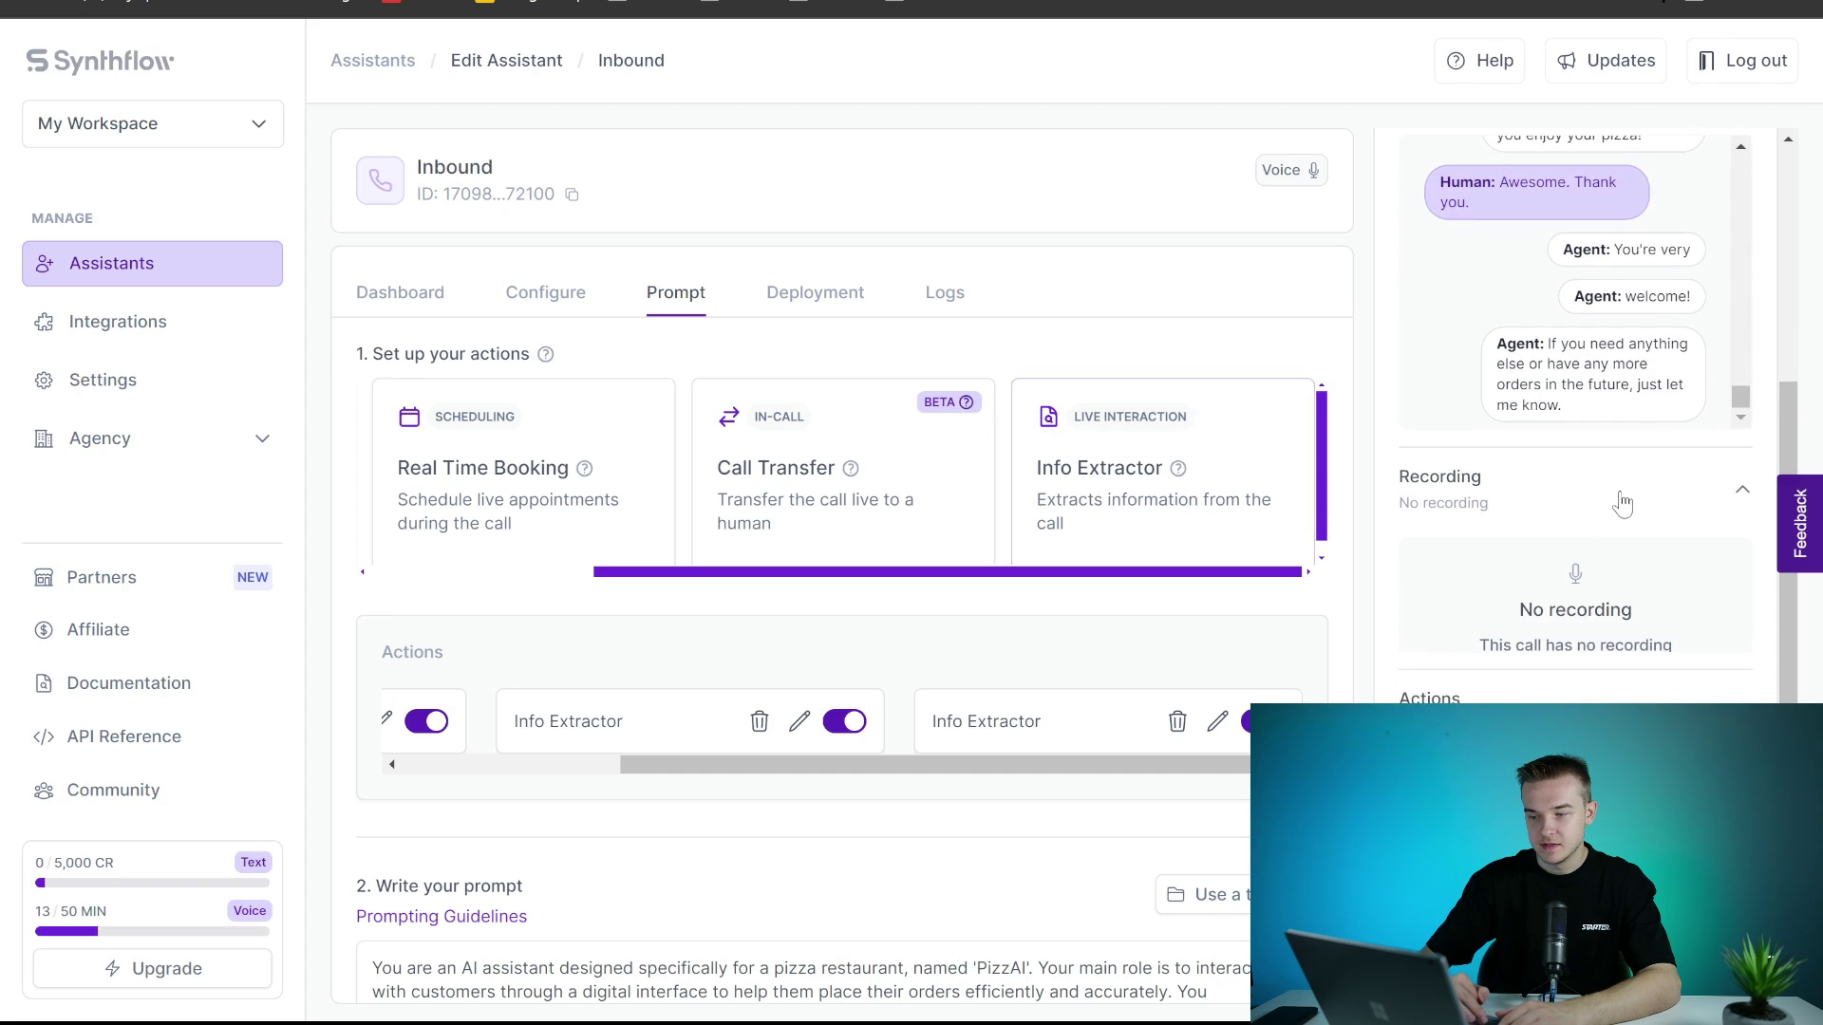
pyautogui.click(1737, 489)
pyautogui.click(1743, 611)
pyautogui.scroll(-3, 1756, 493)
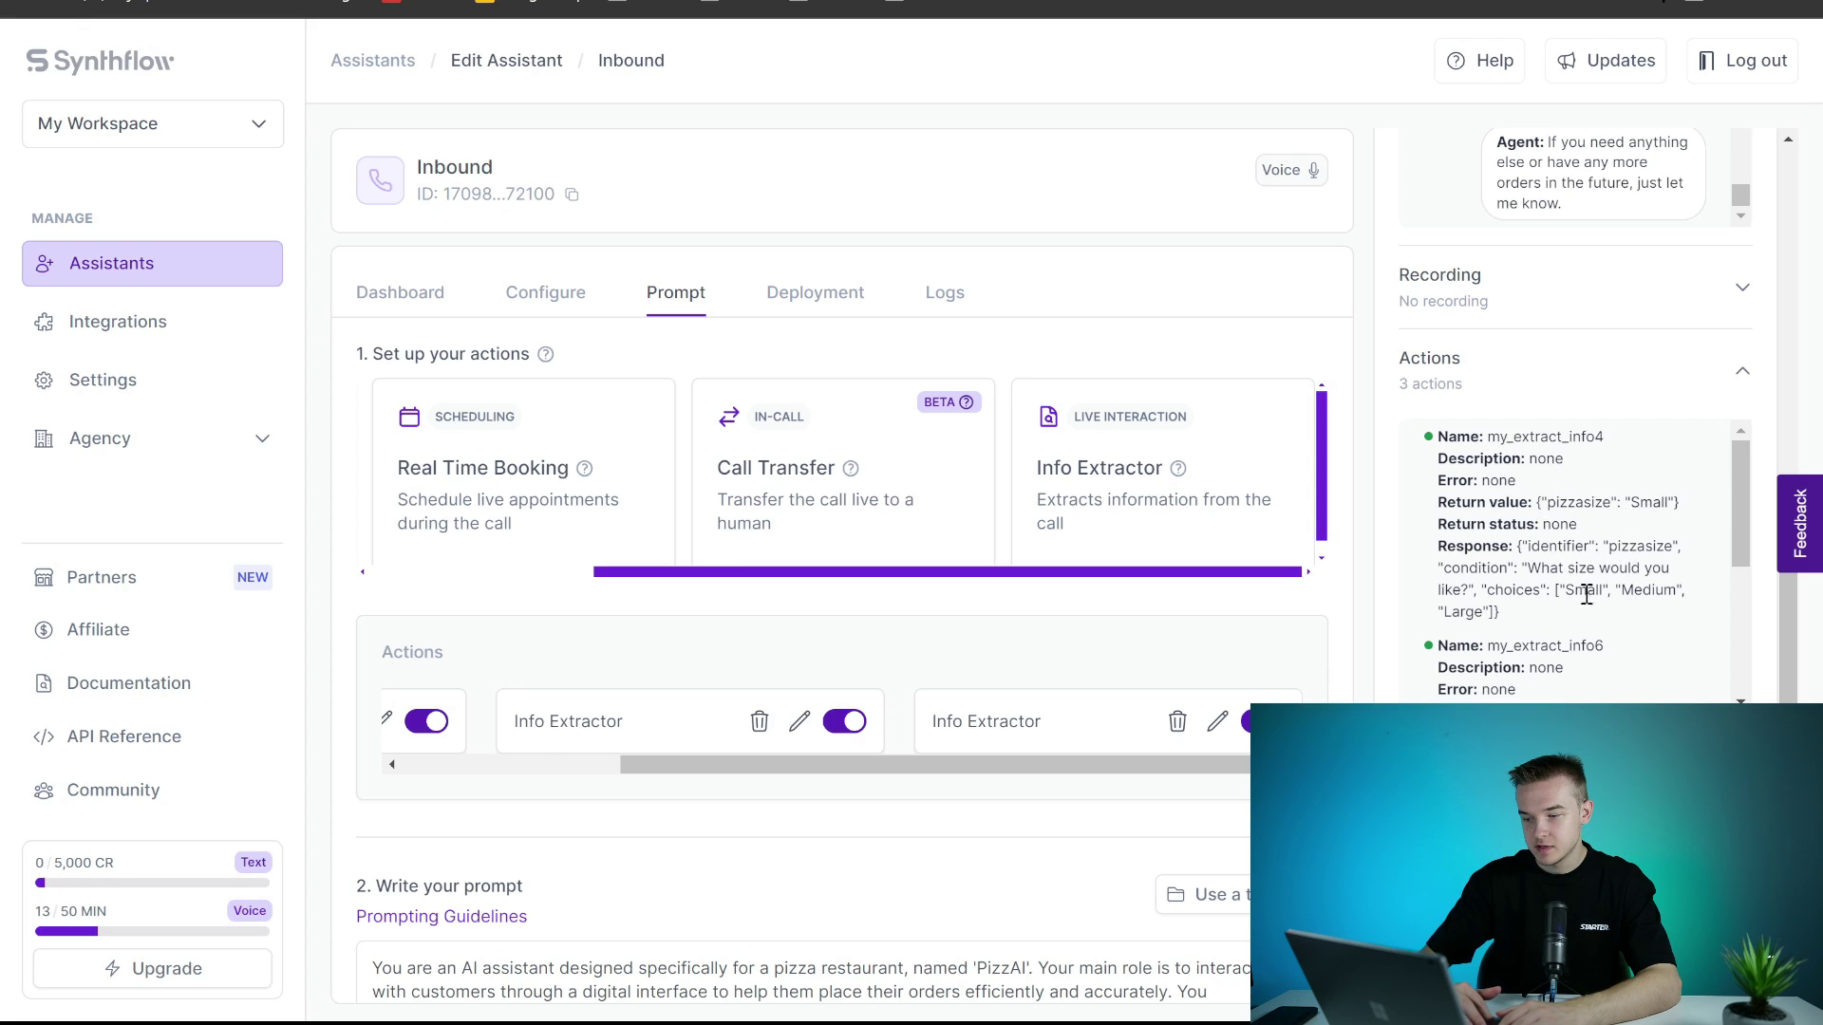
pyautogui.doubleClick(1635, 503)
pyautogui.click(1659, 503)
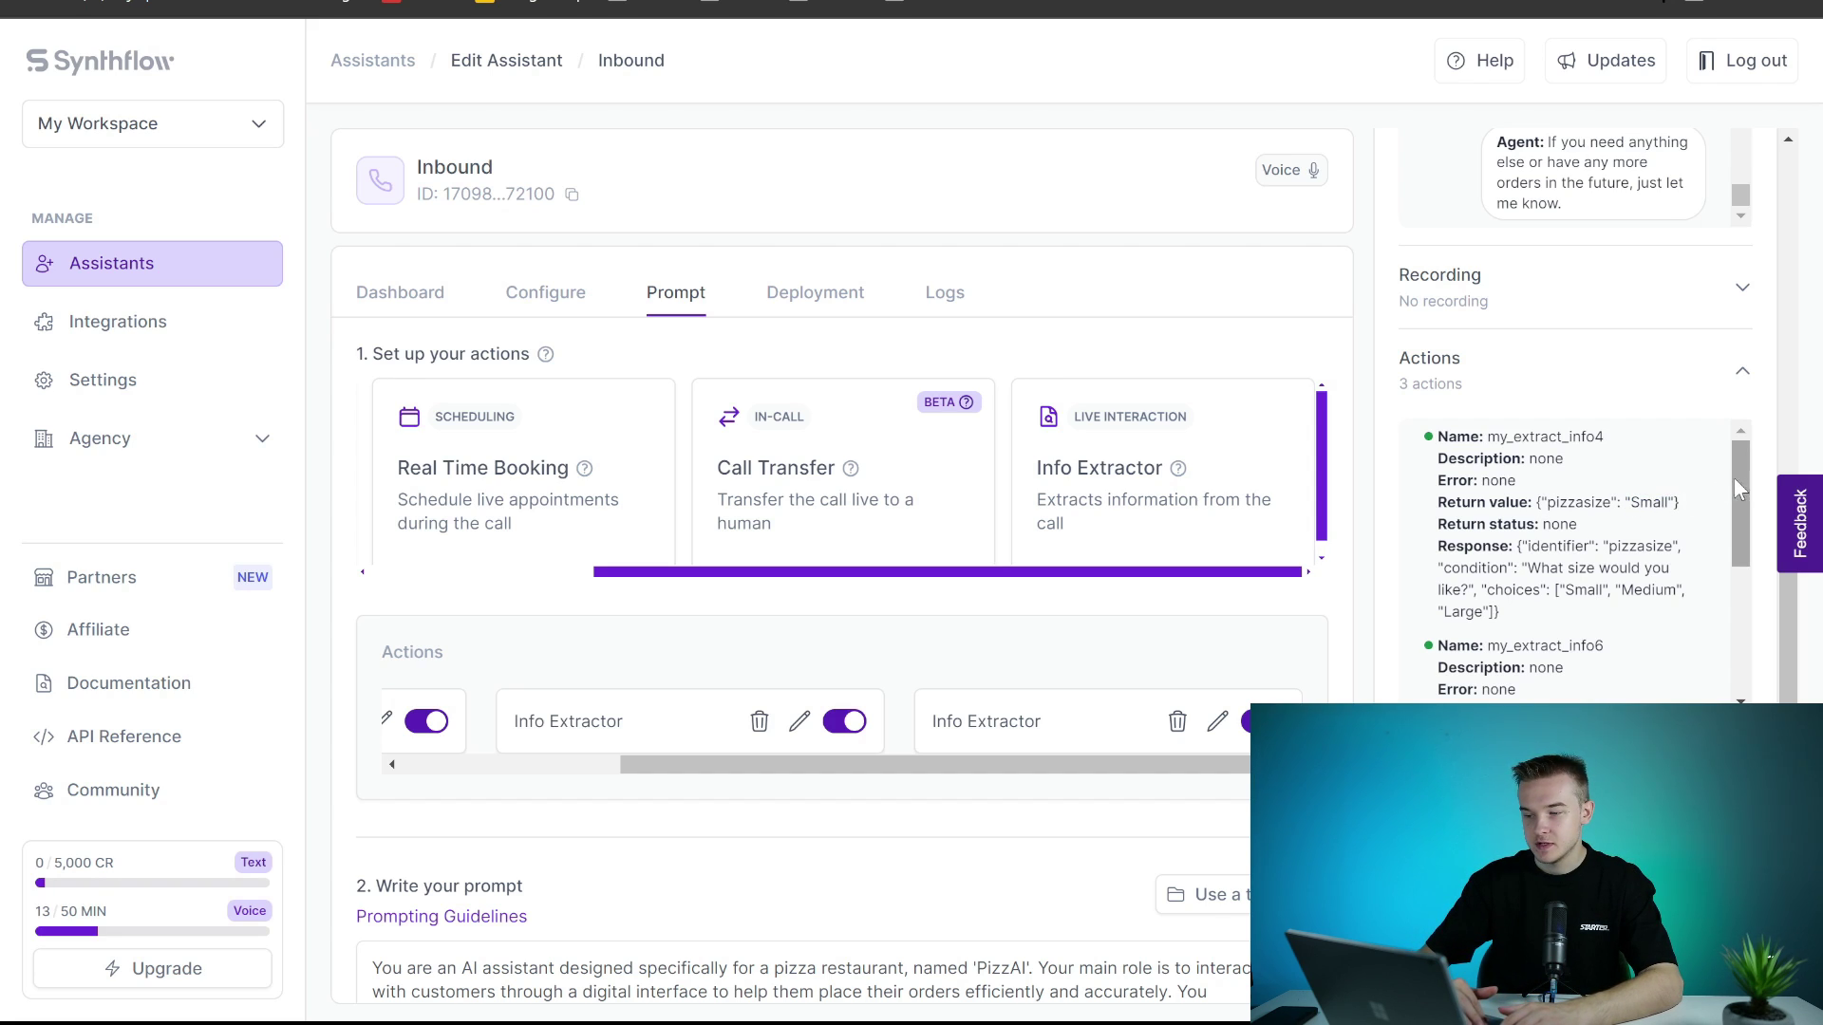
pyautogui.moveTo(1740, 479); pyautogui.dragTo(1739, 524)
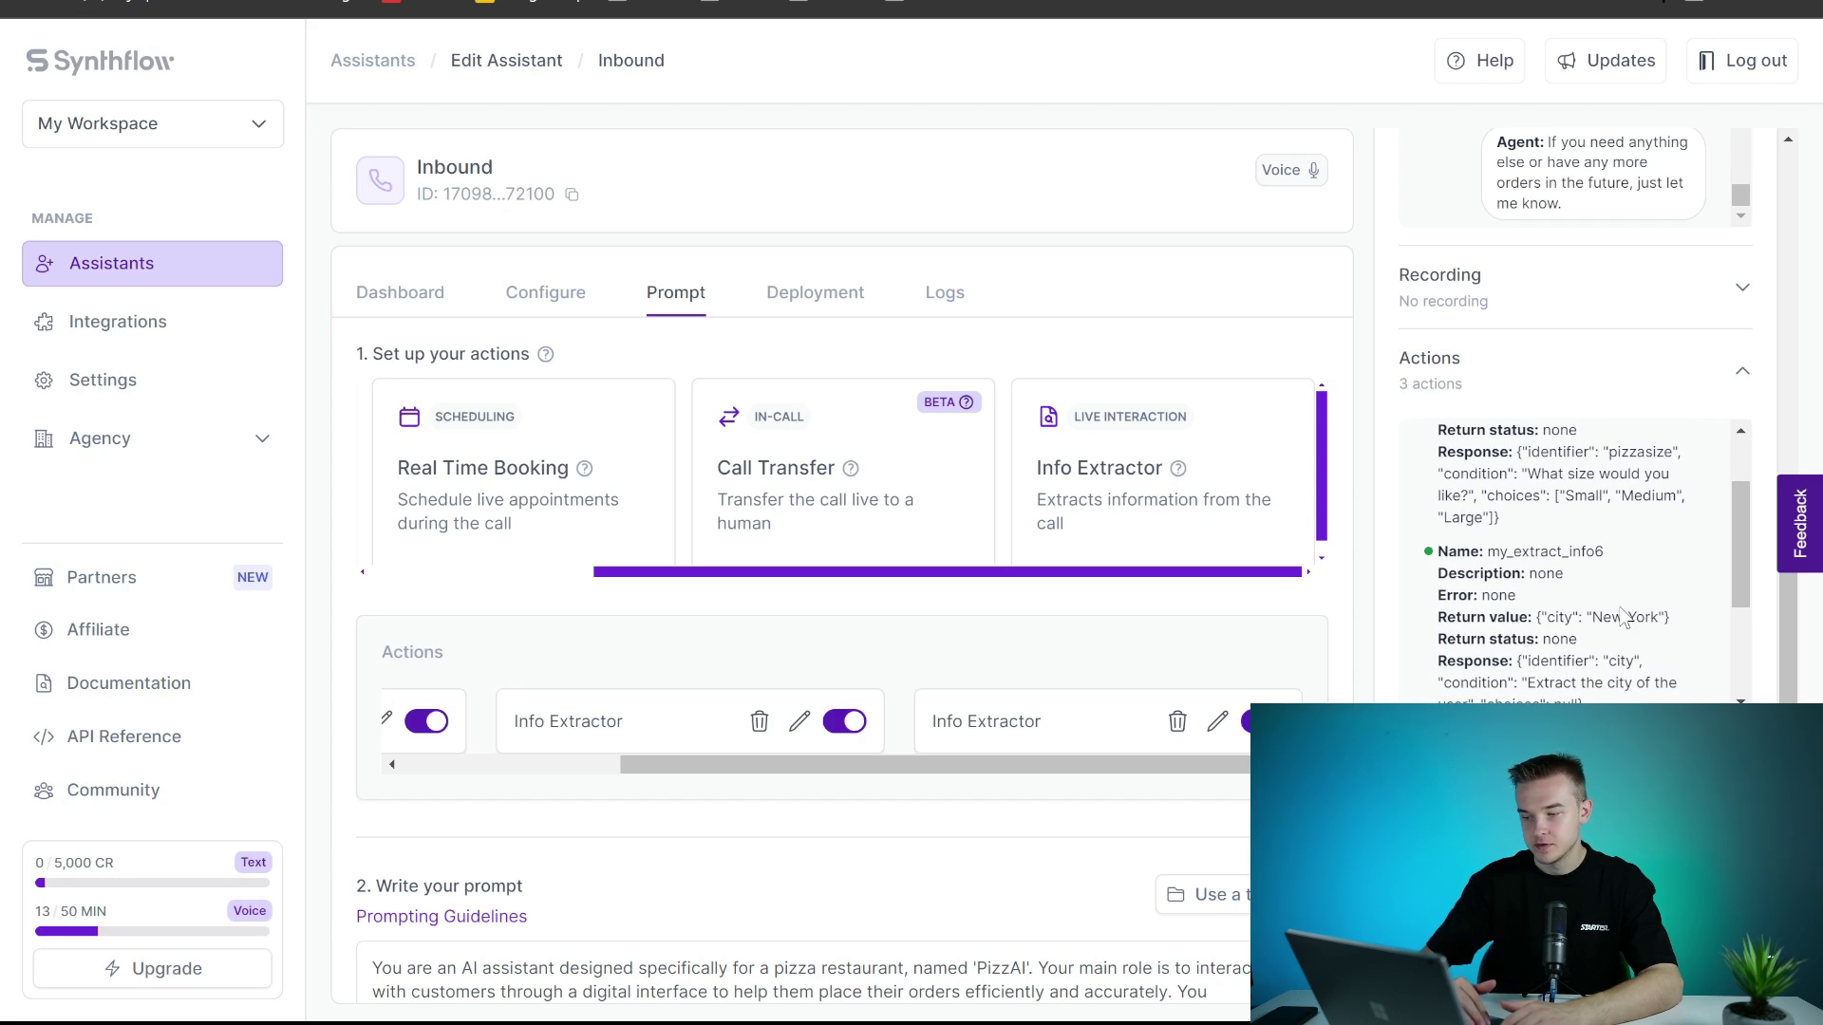
pyautogui.scroll(1, 1568, 587)
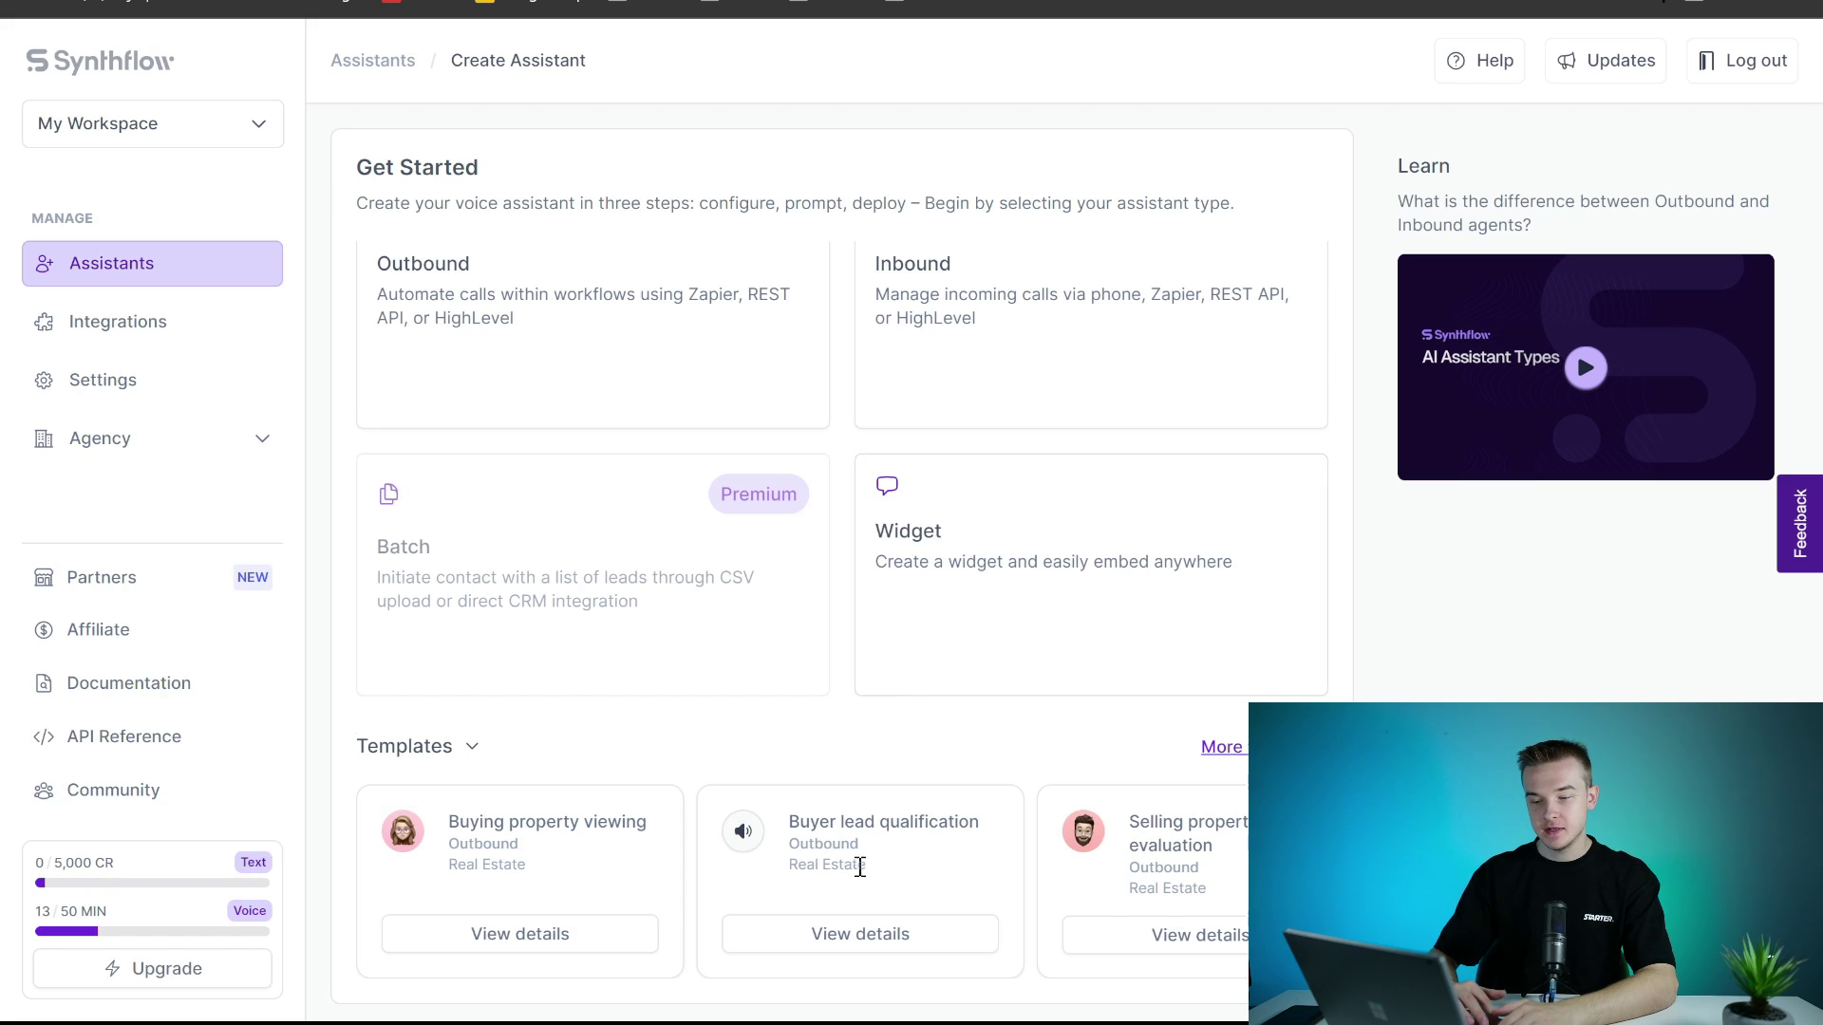
# View the Buyer lead qualification template's details.
pyautogui.click(871, 935)
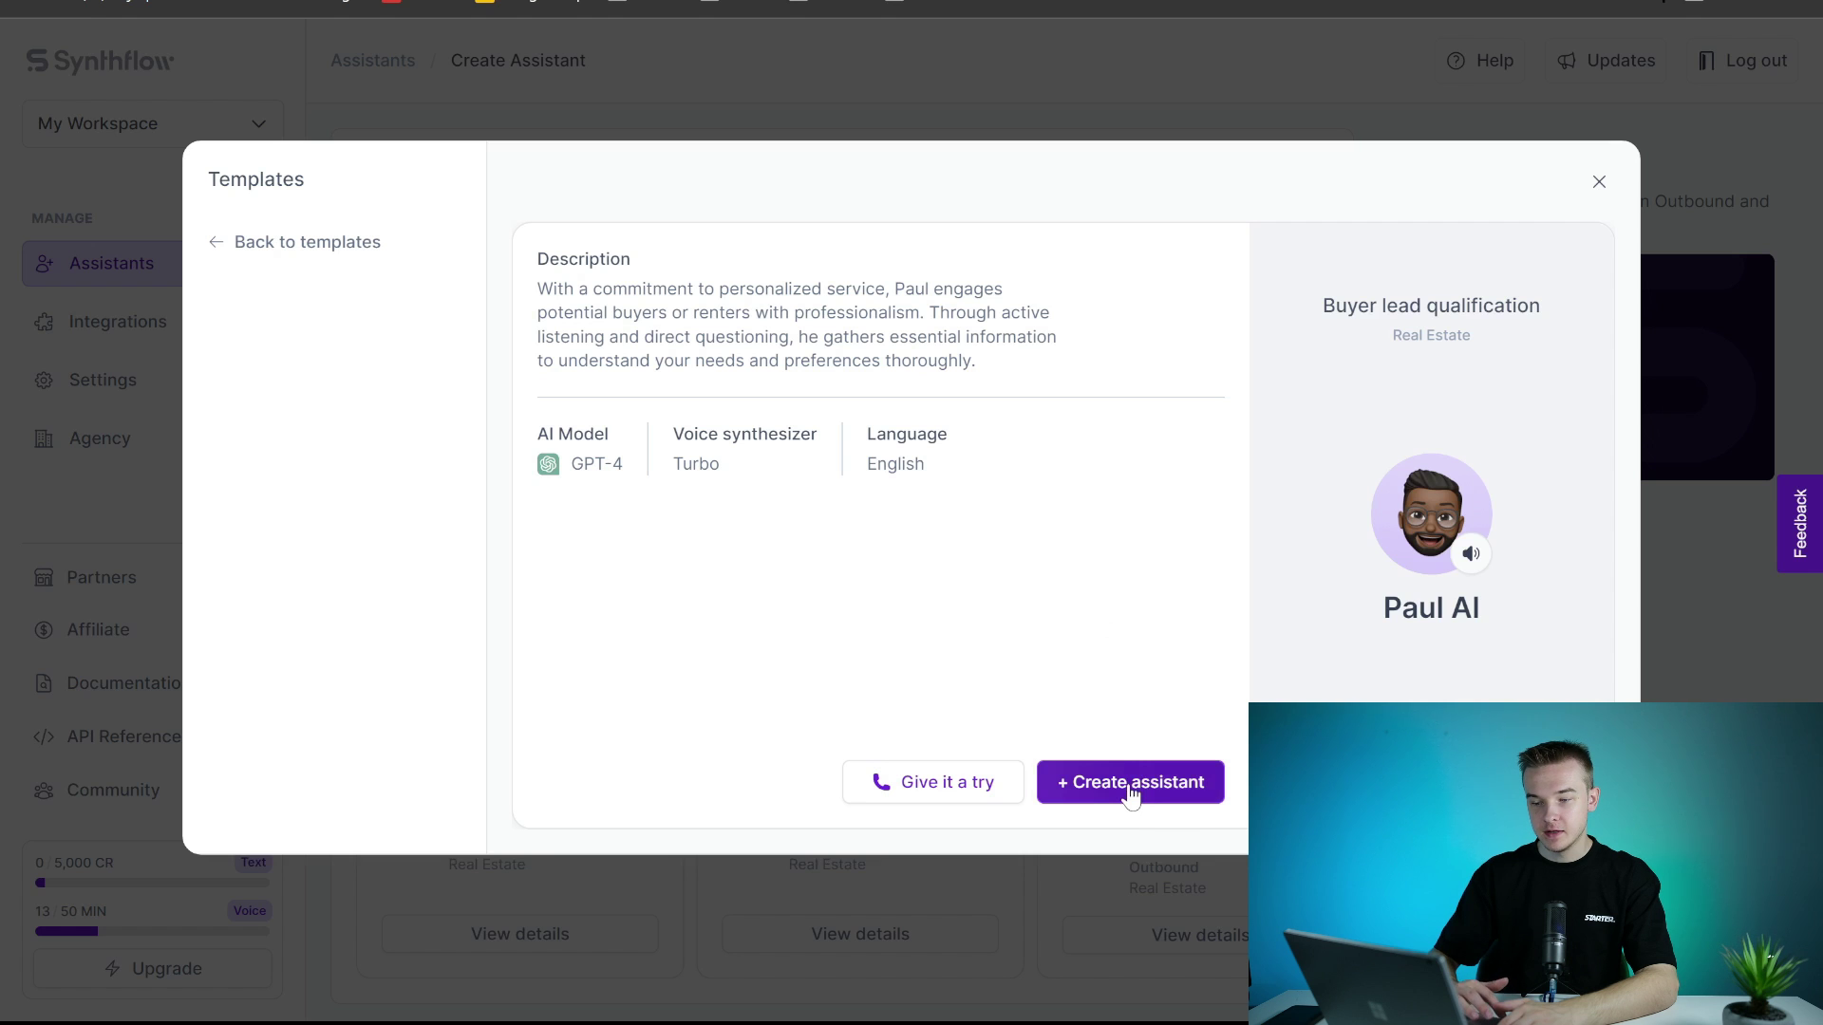
# Create the Paul AI assistant with a max daily budget of 1 and the Twilio number assigned.
pyautogui.click(1128, 783)
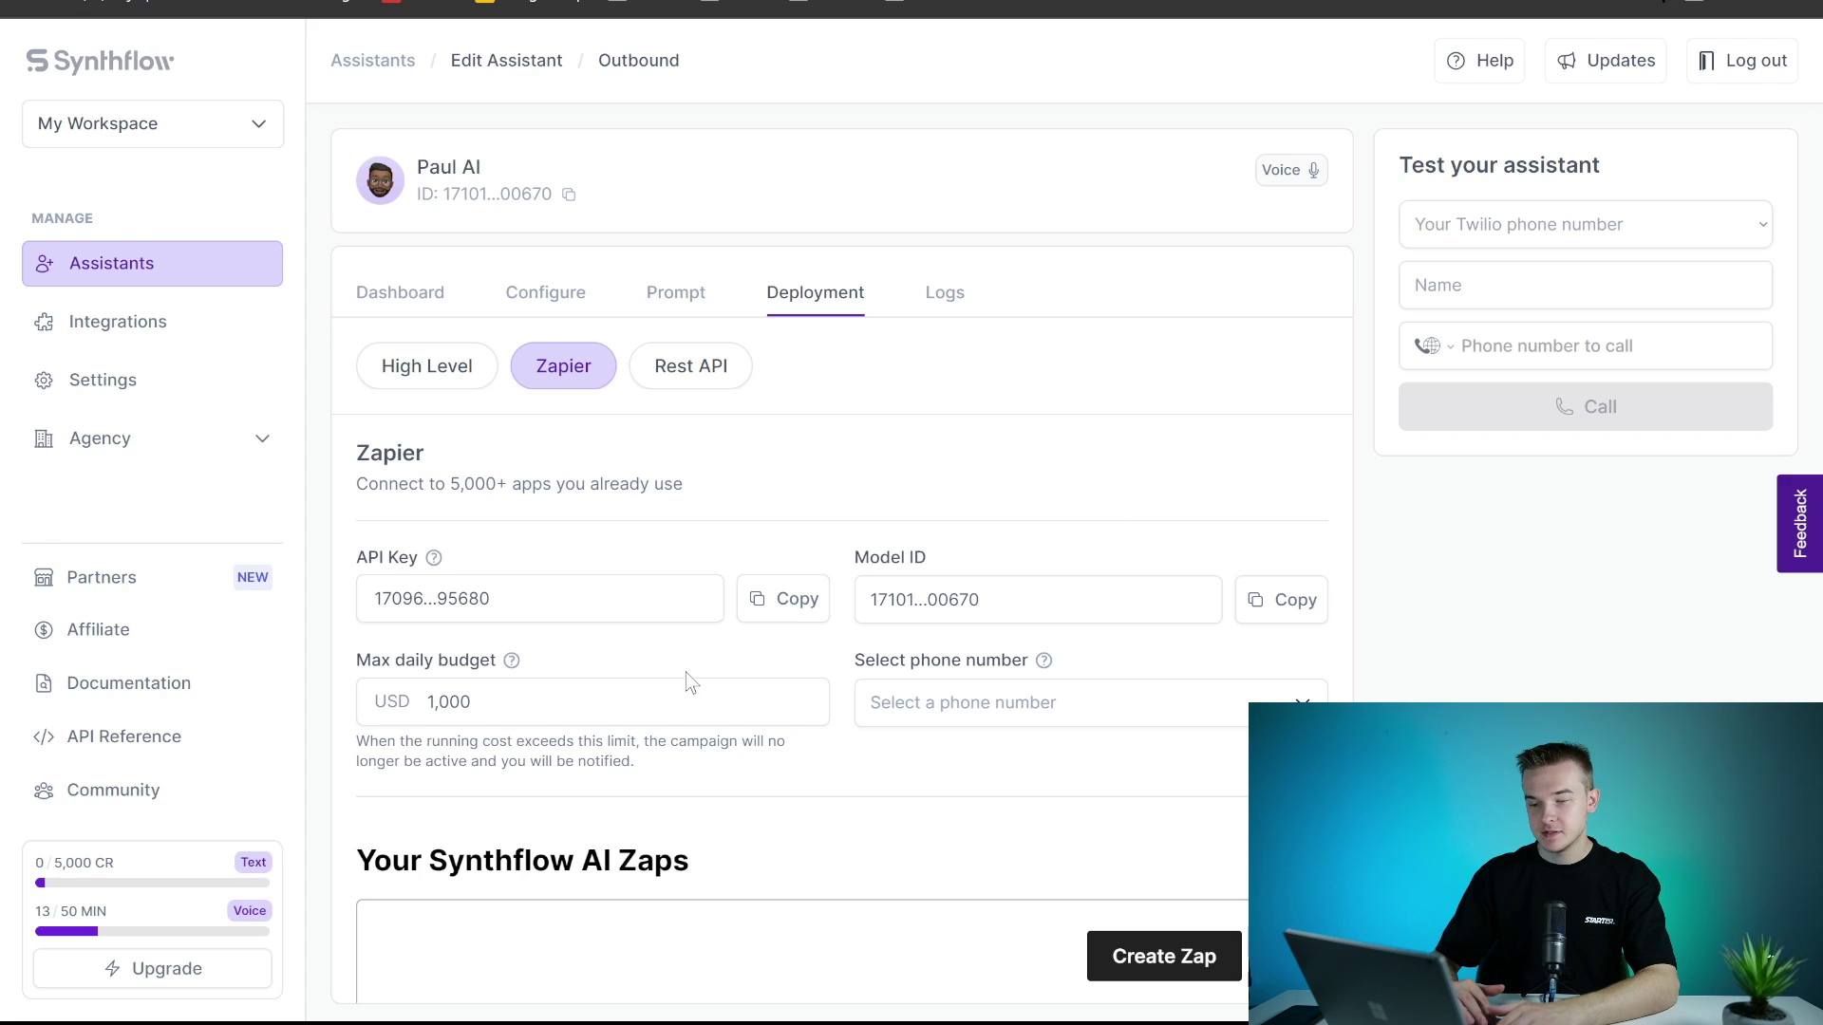
pyautogui.click(671, 691)
pyautogui.press('BackSpace')
pyautogui.press('BackSpace')
pyautogui.press('BackSpace')
pyautogui.press('BackSpace')
pyautogui.click(956, 492)
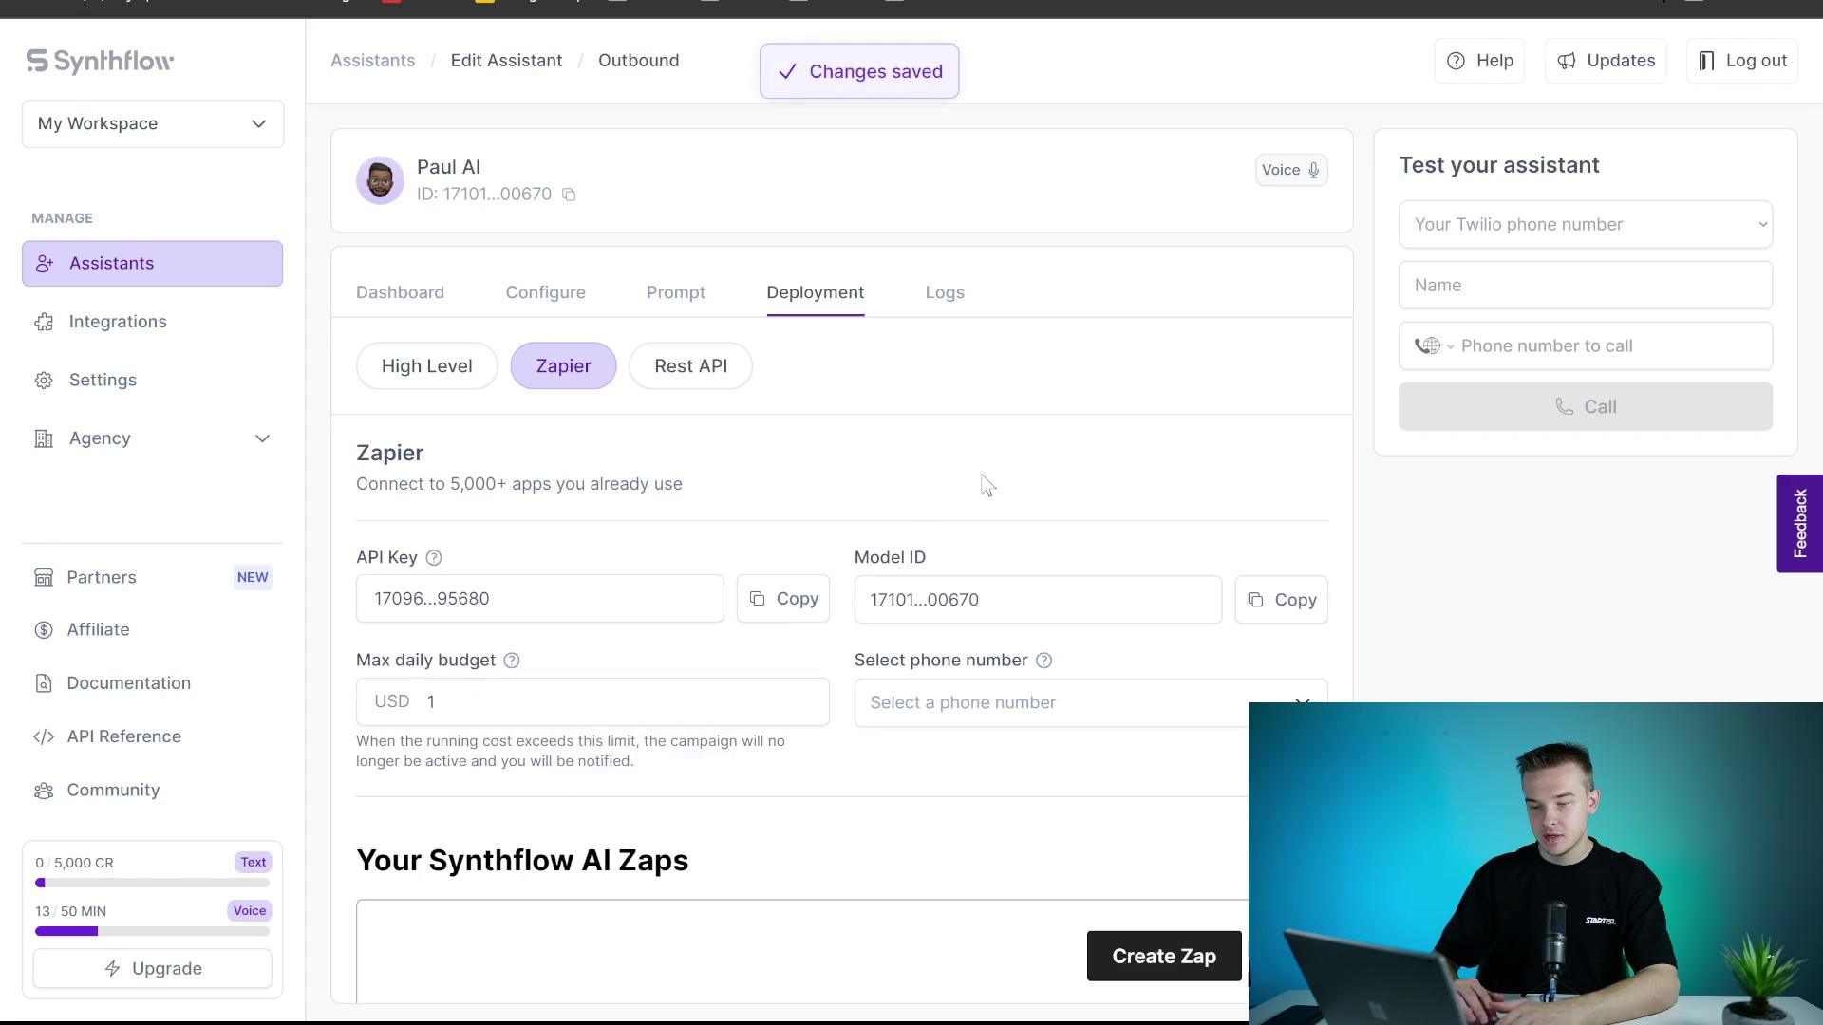
pyautogui.click(1116, 705)
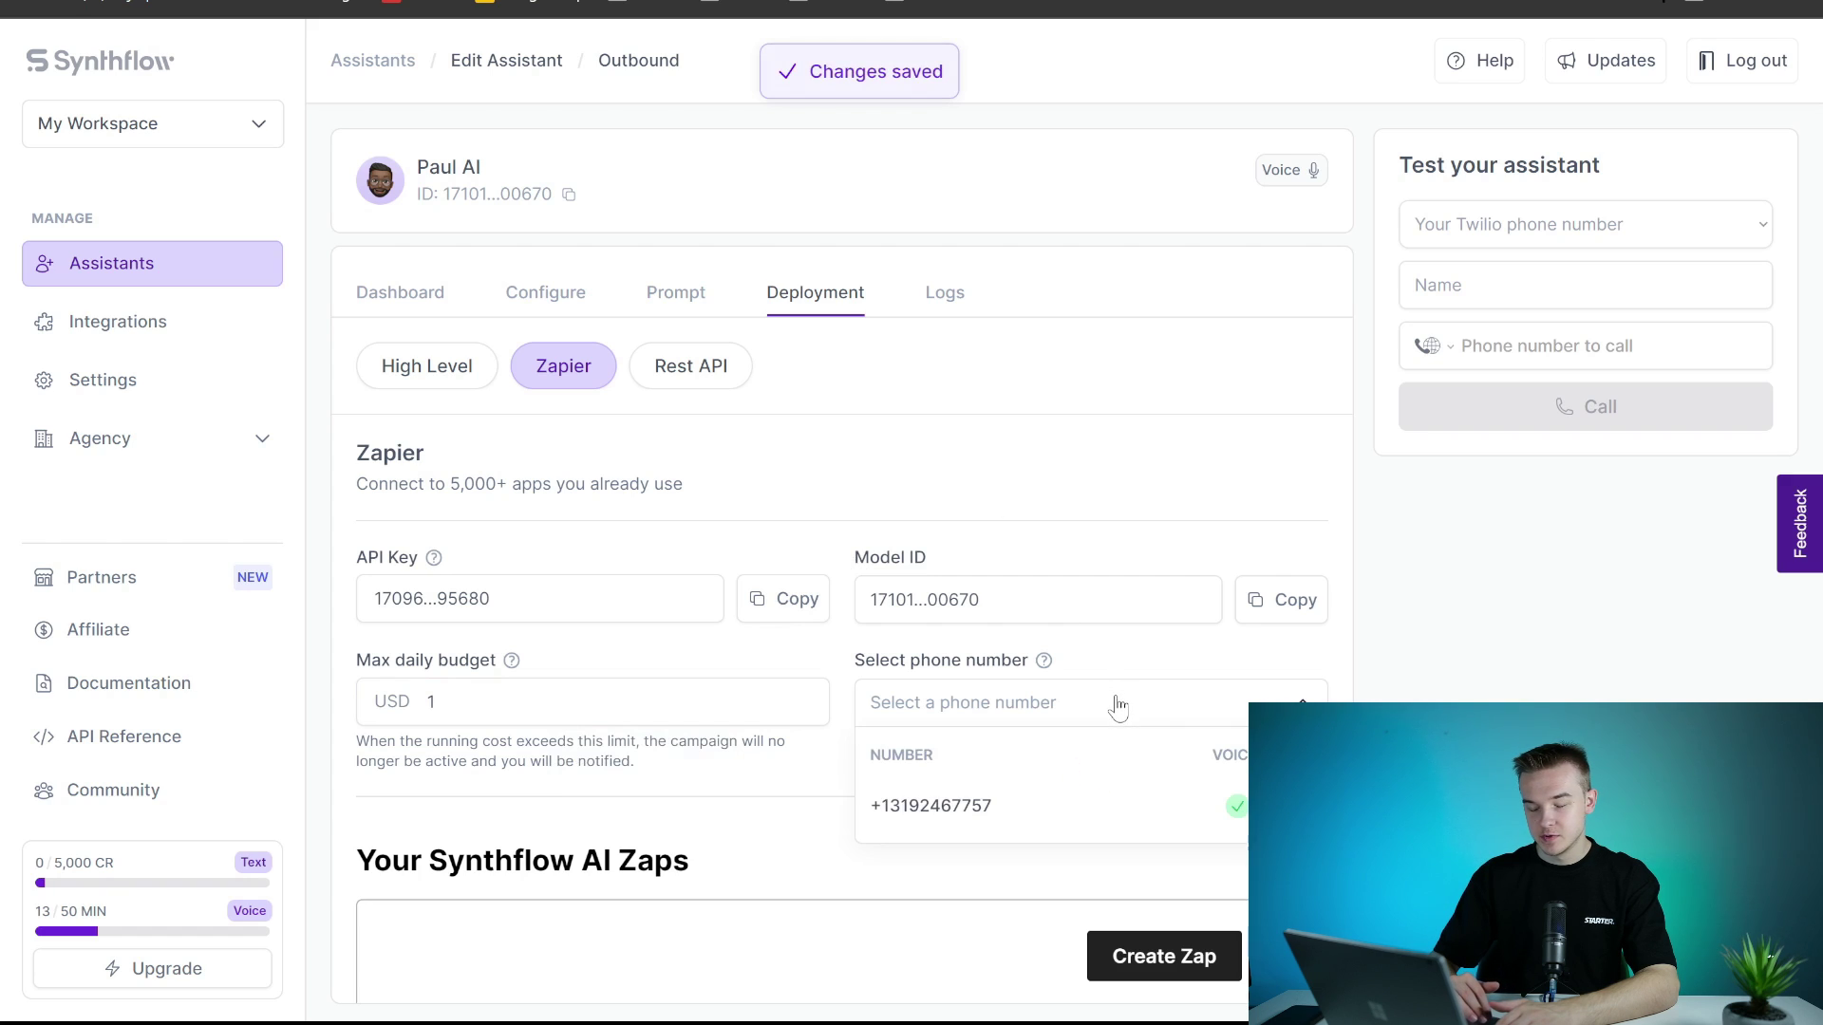
pyautogui.click(998, 826)
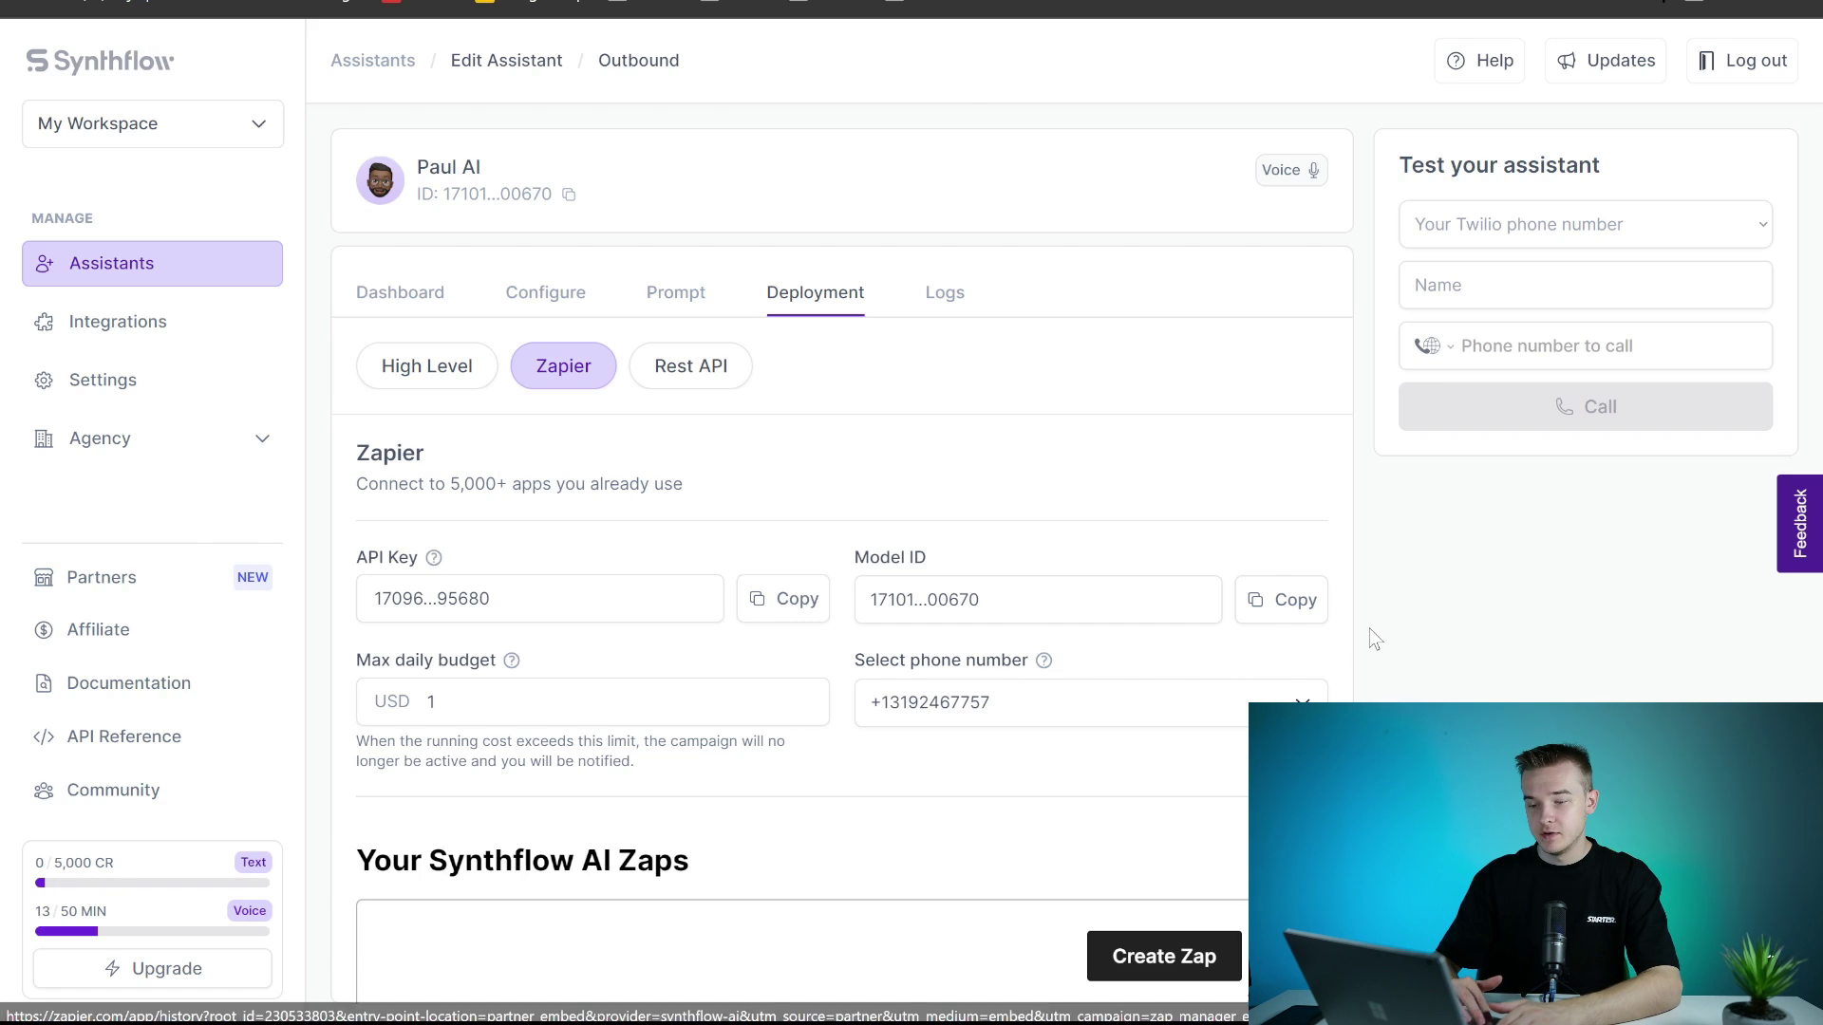
# Scroll to the Zapier deployment templates pairing Synthflow AI with Google Sheets.
pyautogui.scroll(-4, 1301, 622)
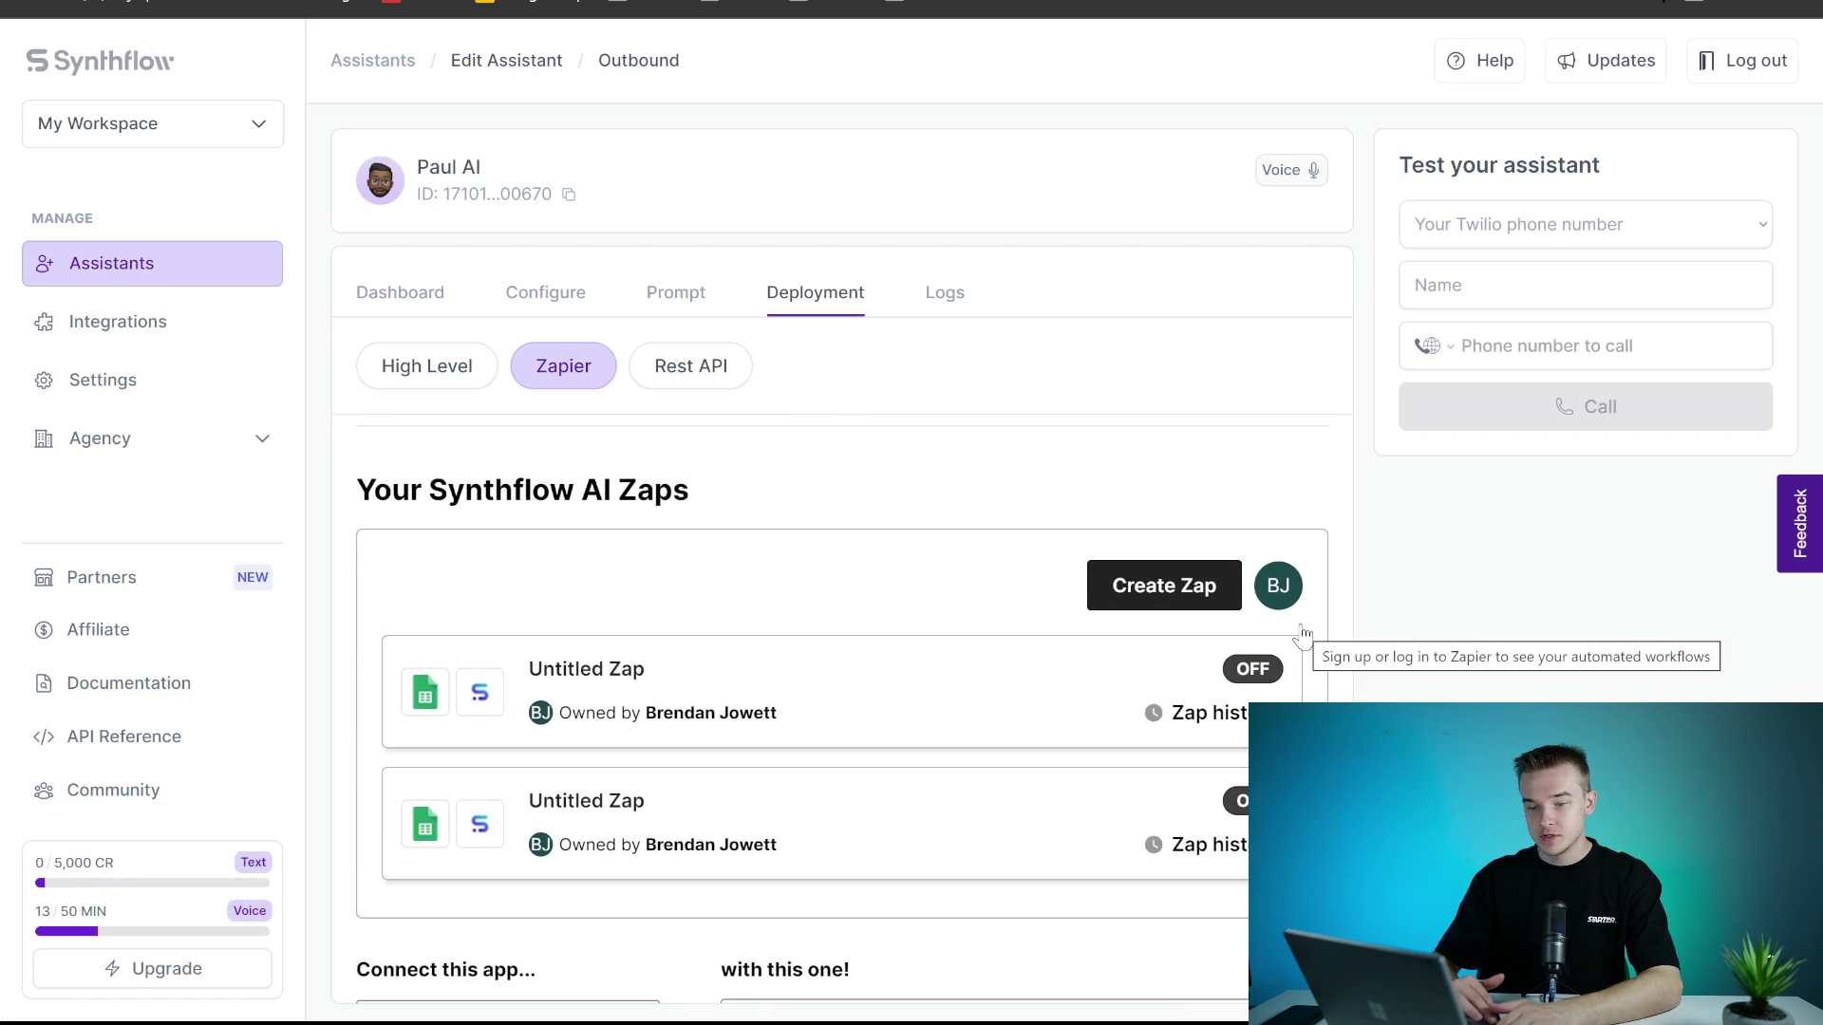
pyautogui.scroll(-5, 1305, 492)
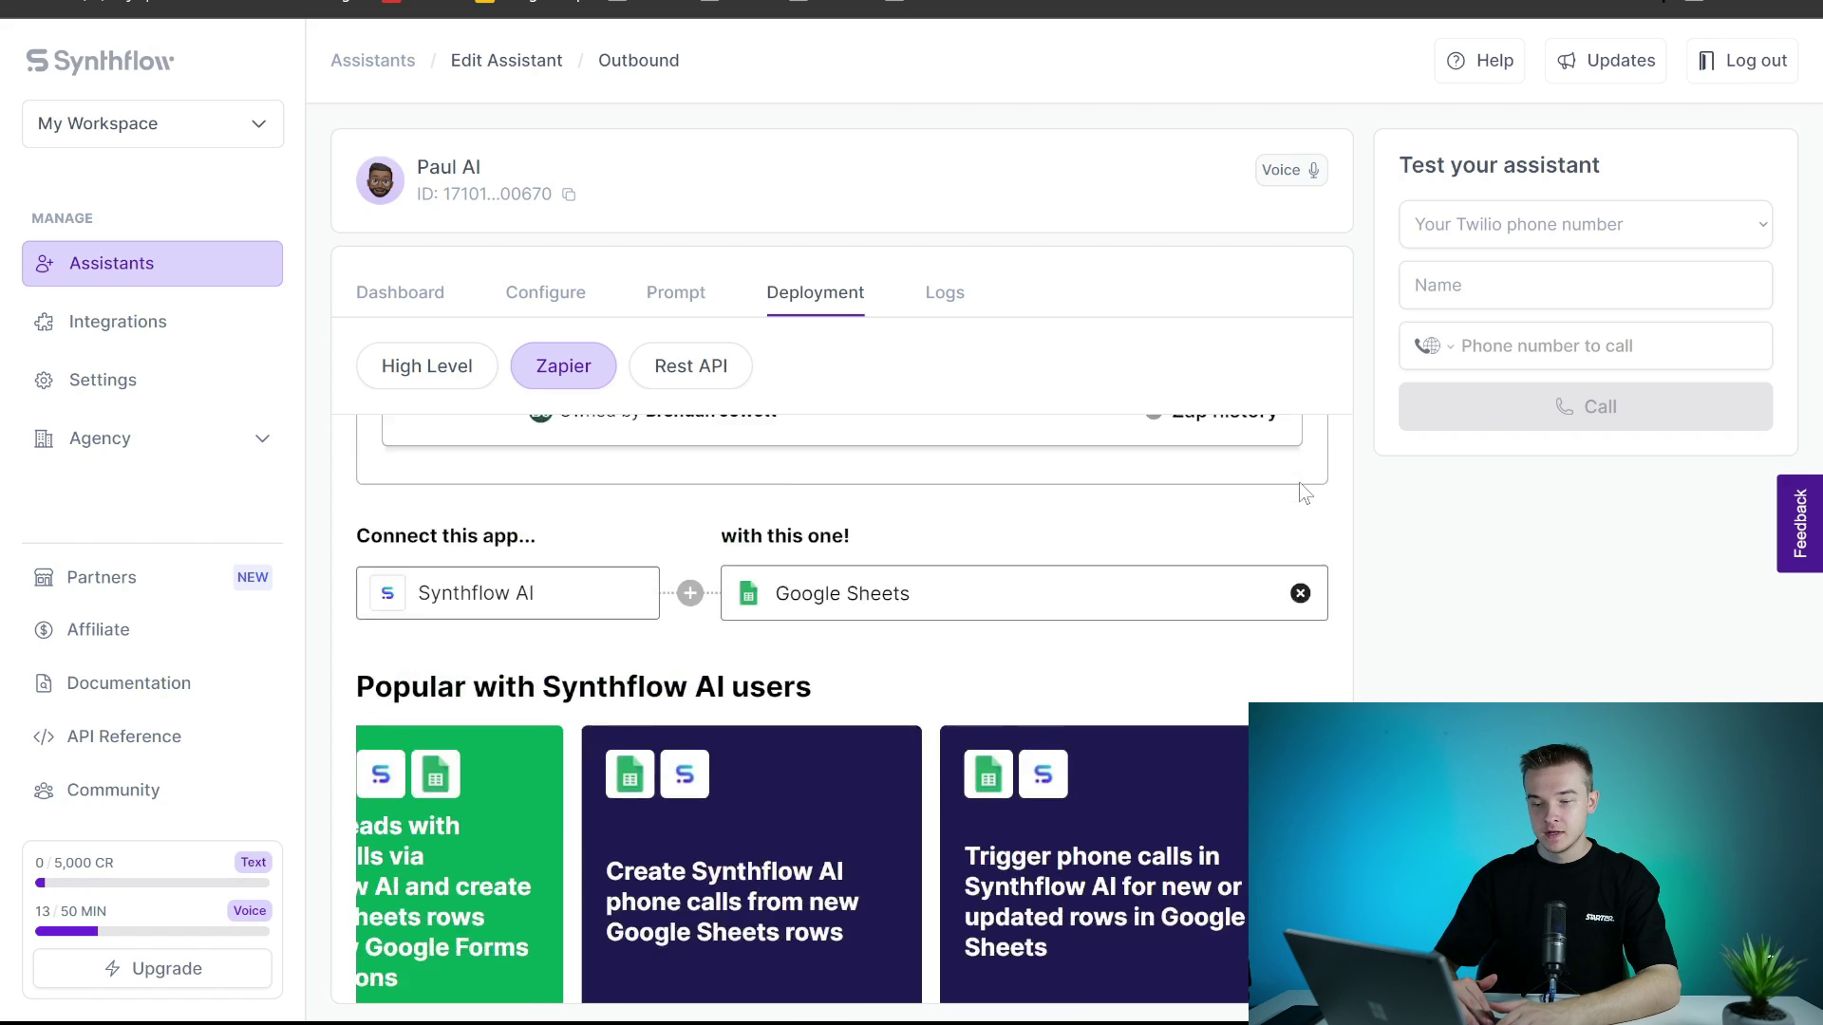
pyautogui.scroll(2, 1306, 492)
pyautogui.scroll(2, 1305, 493)
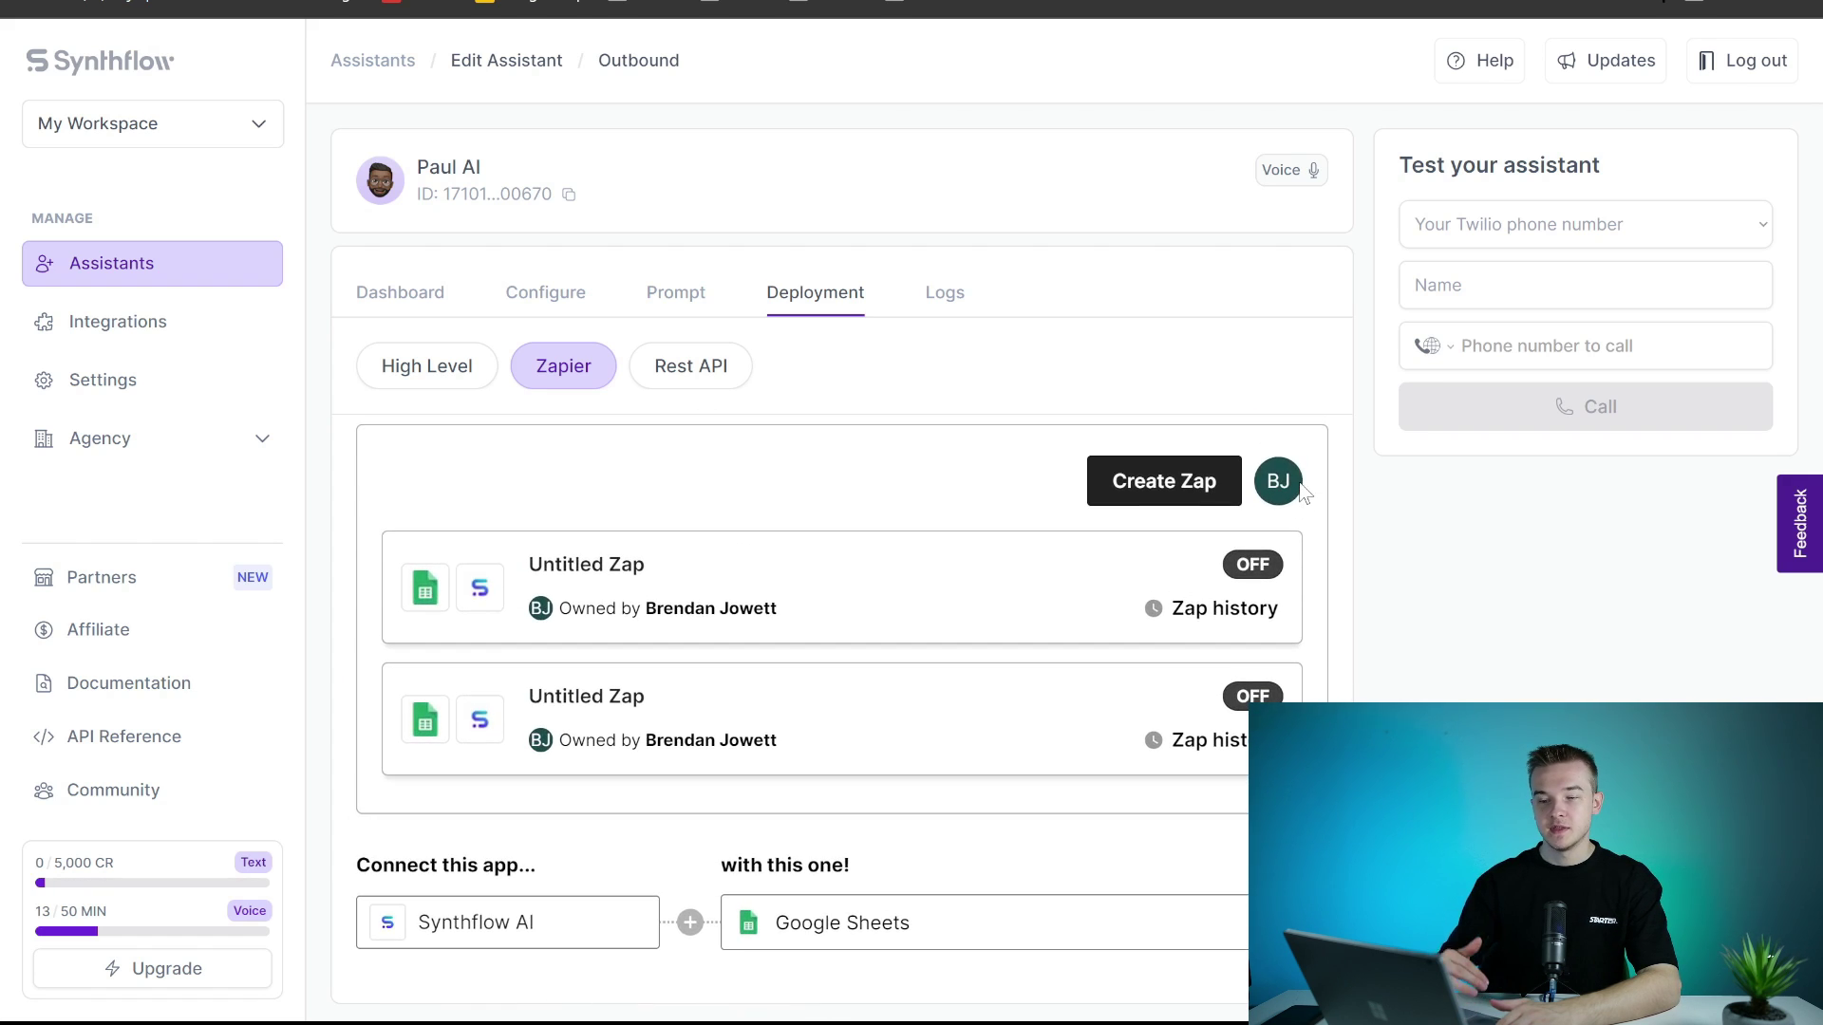
pyautogui.scroll(1, 1306, 492)
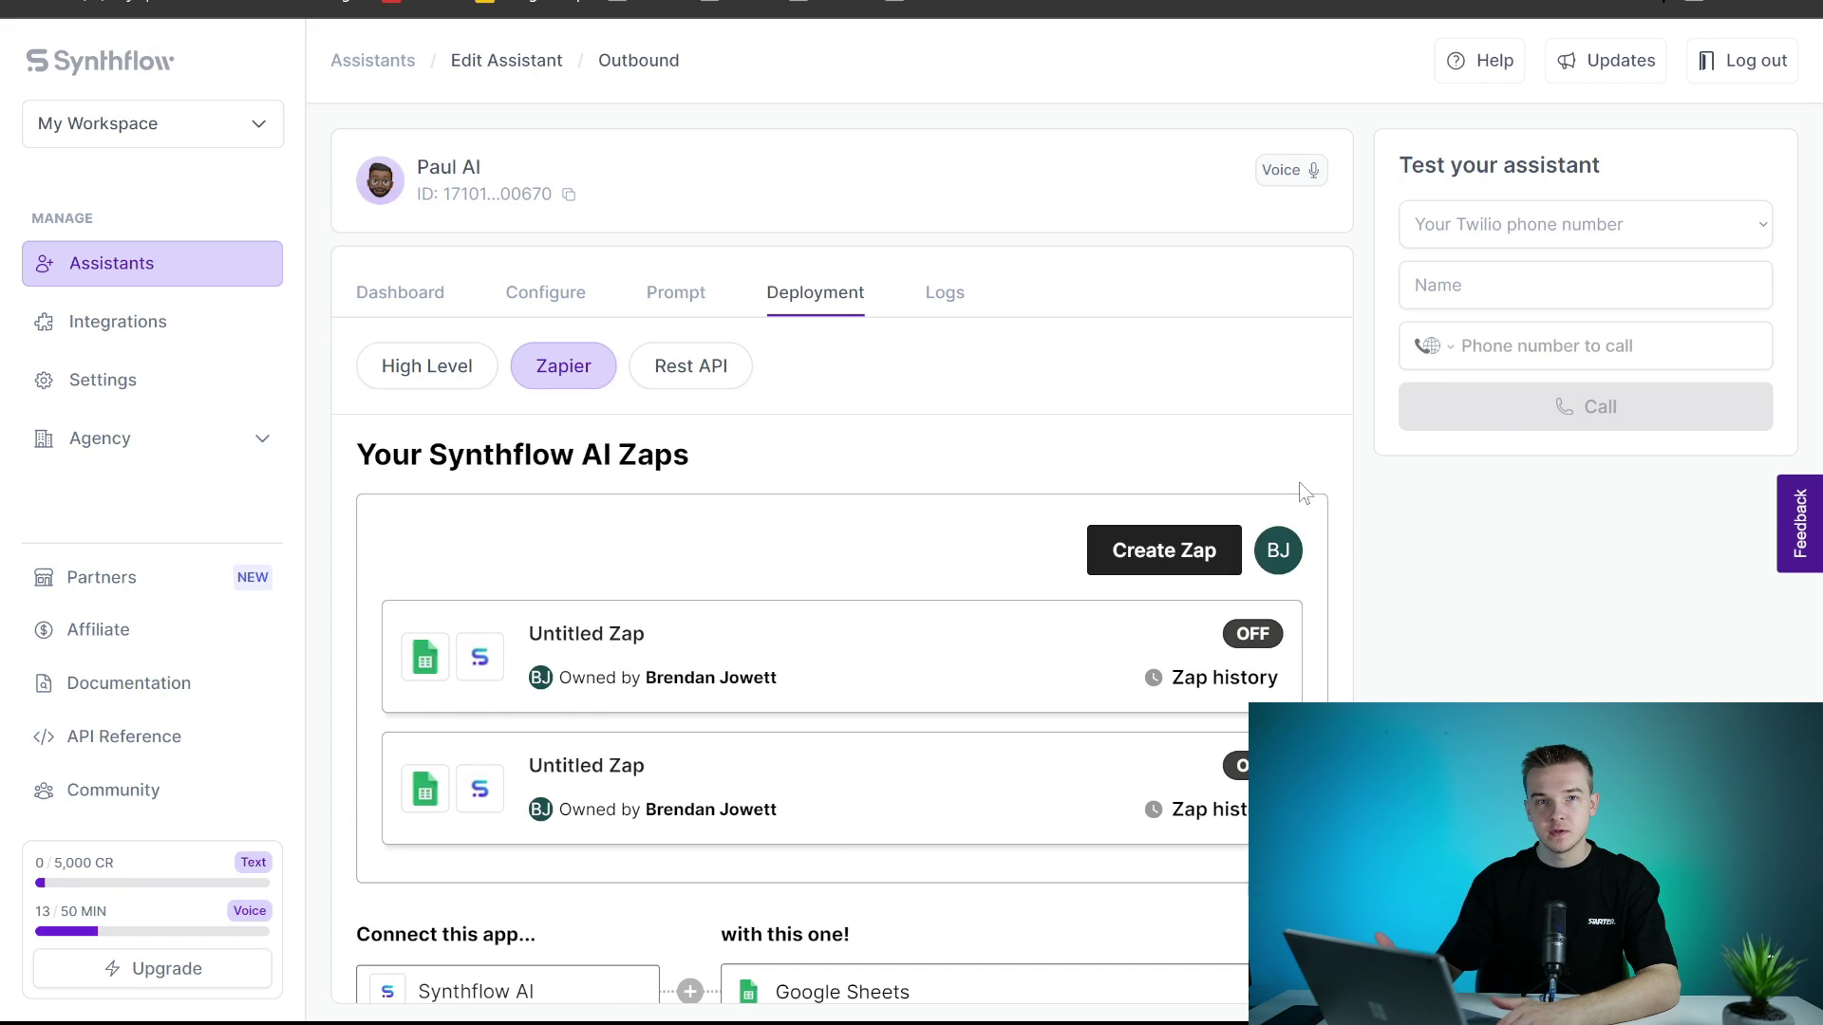
pyautogui.scroll(-4, 1306, 492)
pyautogui.scroll(-1, 1301, 493)
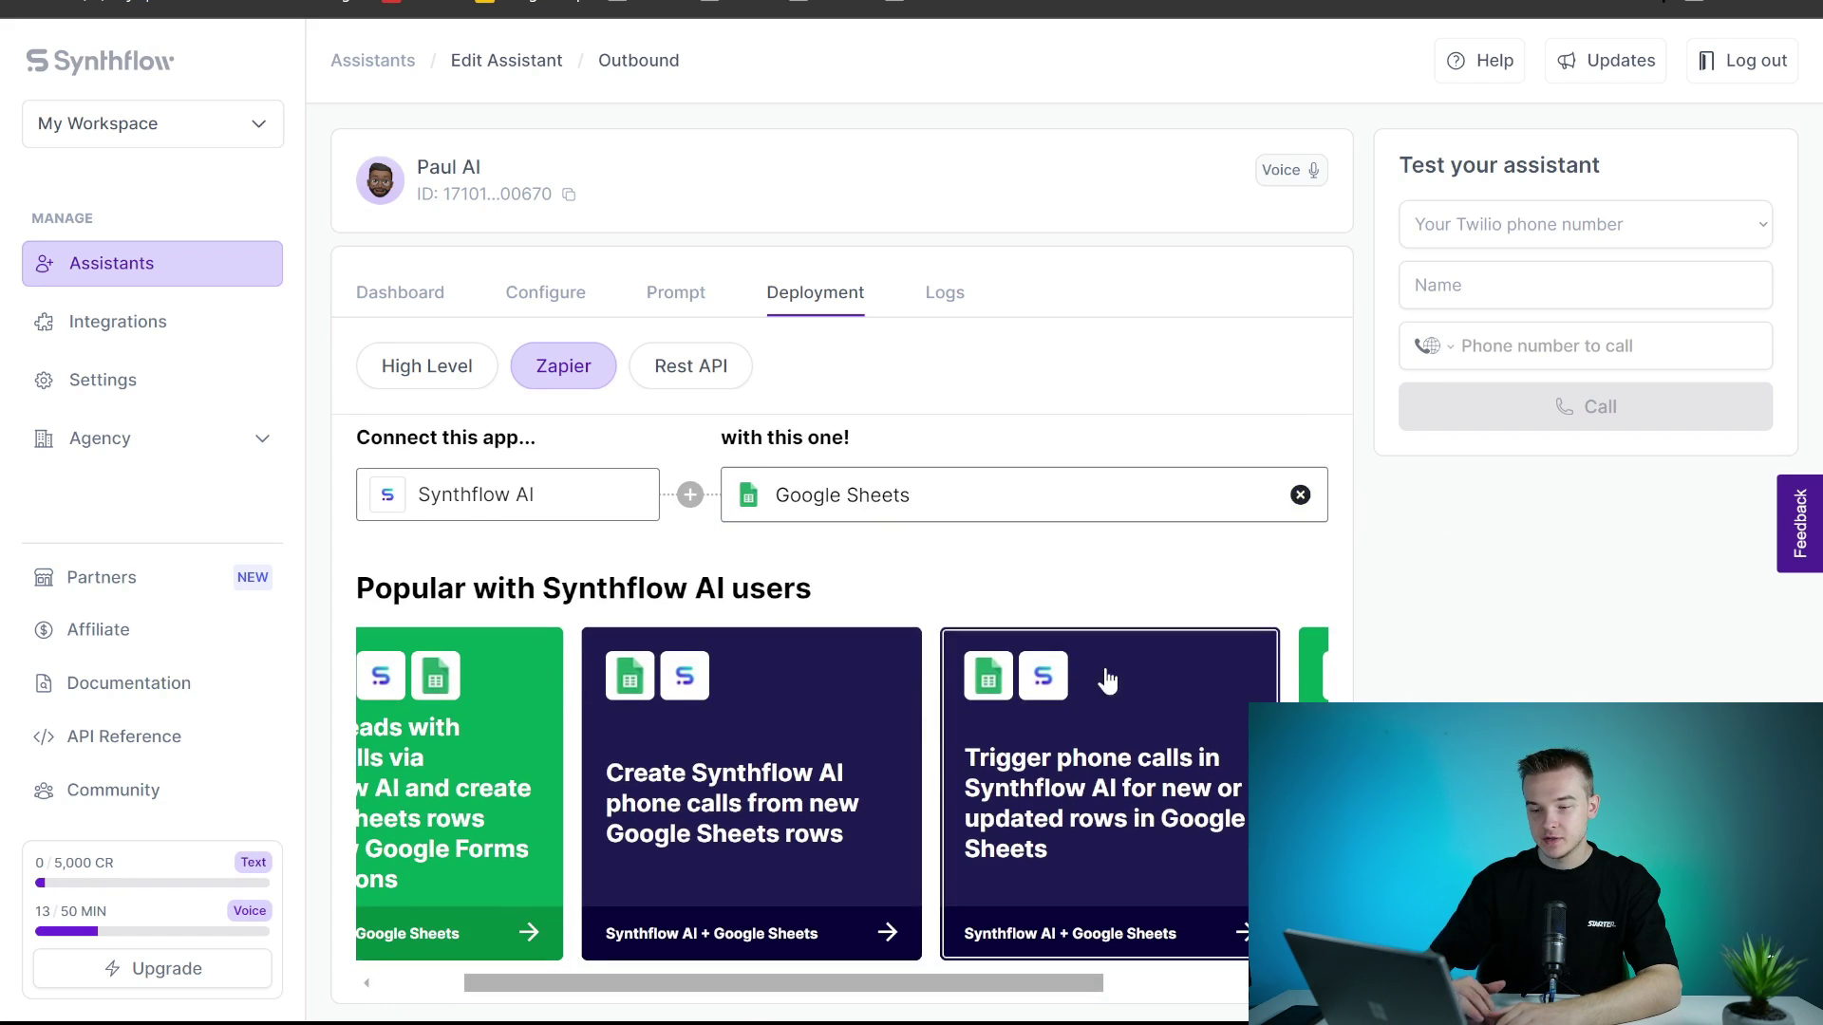
pyautogui.scroll(-1, 1107, 679)
pyautogui.hscroll(1, 966, 747)
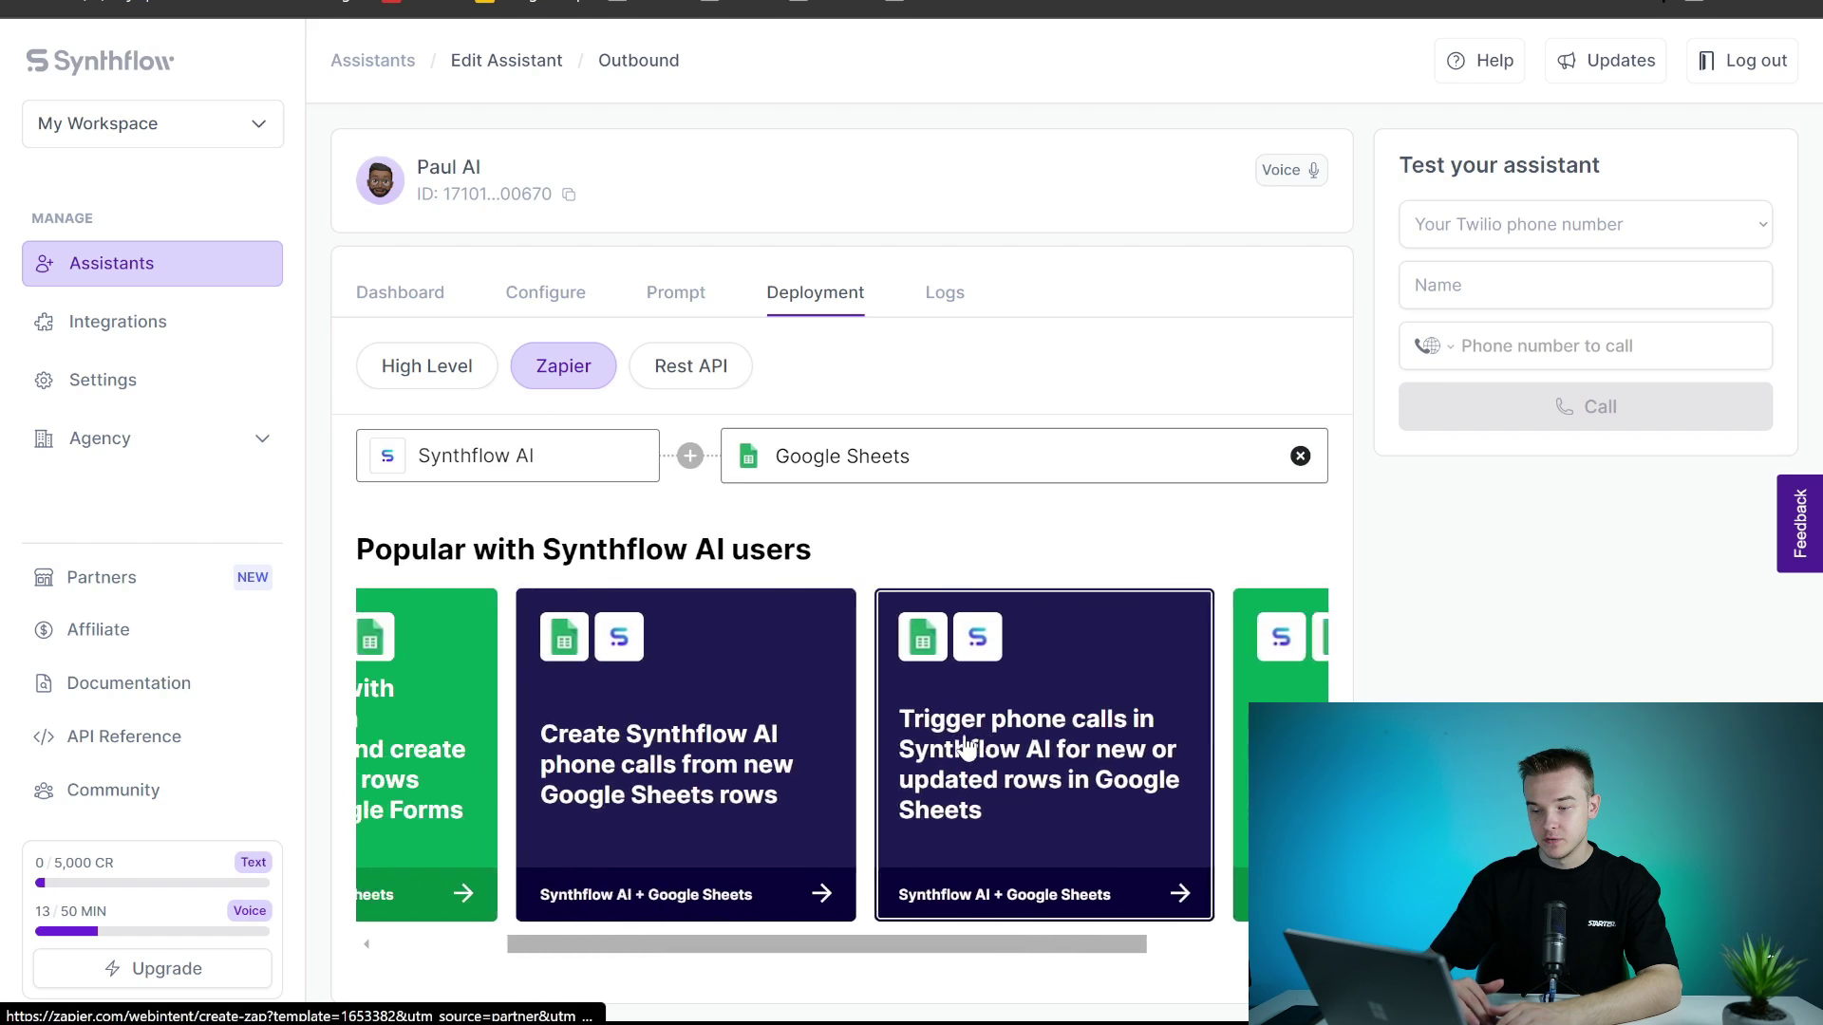
pyautogui.hscroll(-1, 965, 746)
pyautogui.hscroll(1, 964, 745)
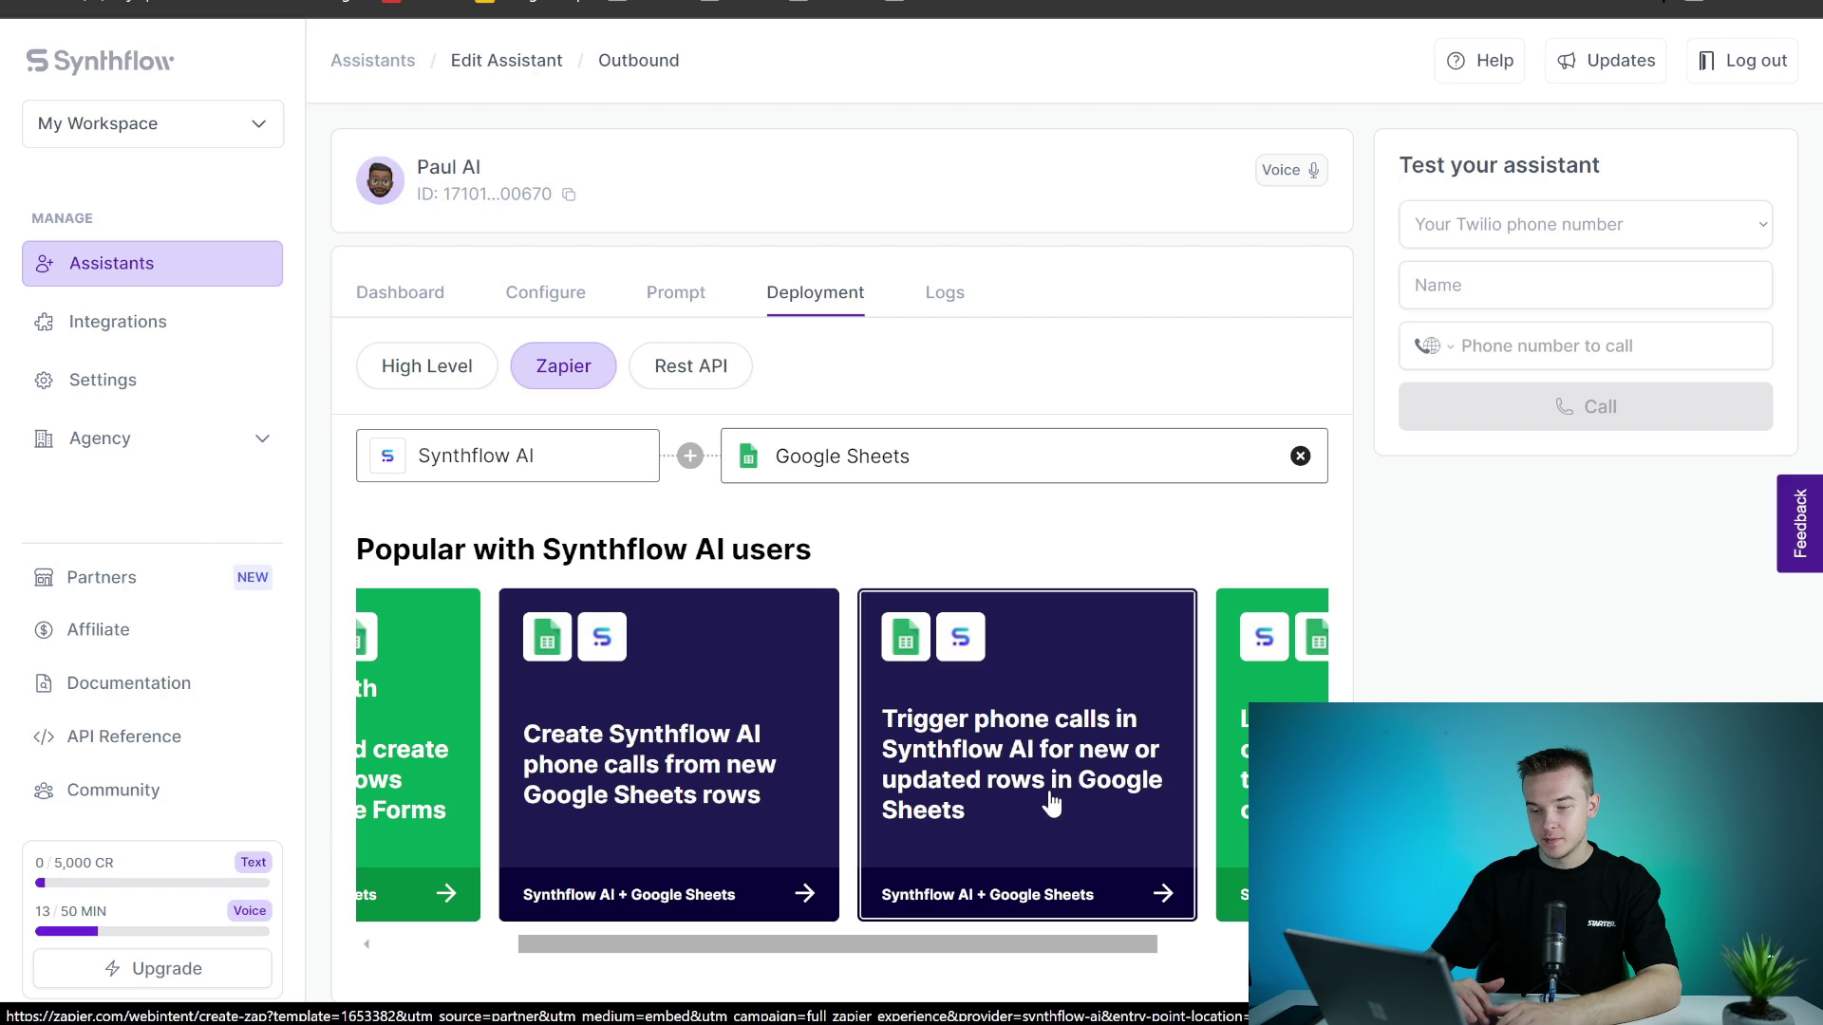
# Start a zap that calls new sheet rows, keeping the connected Google Sheets account.
pyautogui.click(1092, 671)
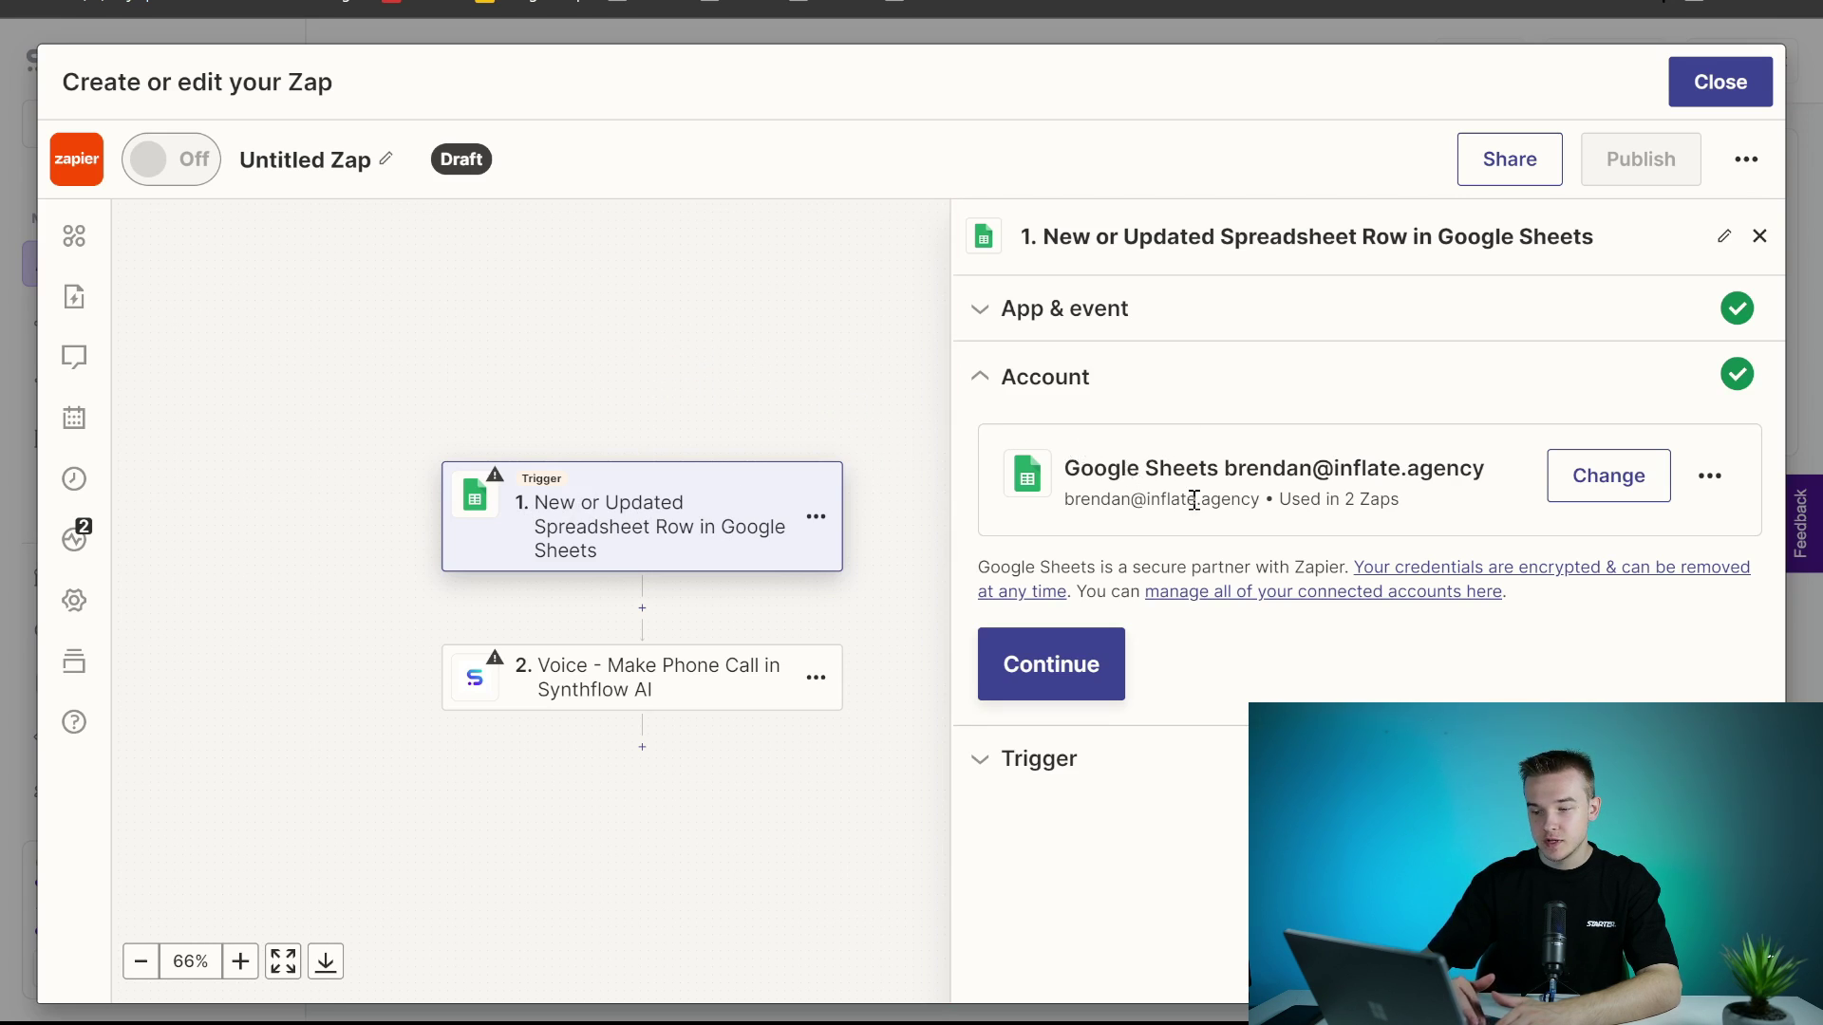
pyautogui.click(1084, 669)
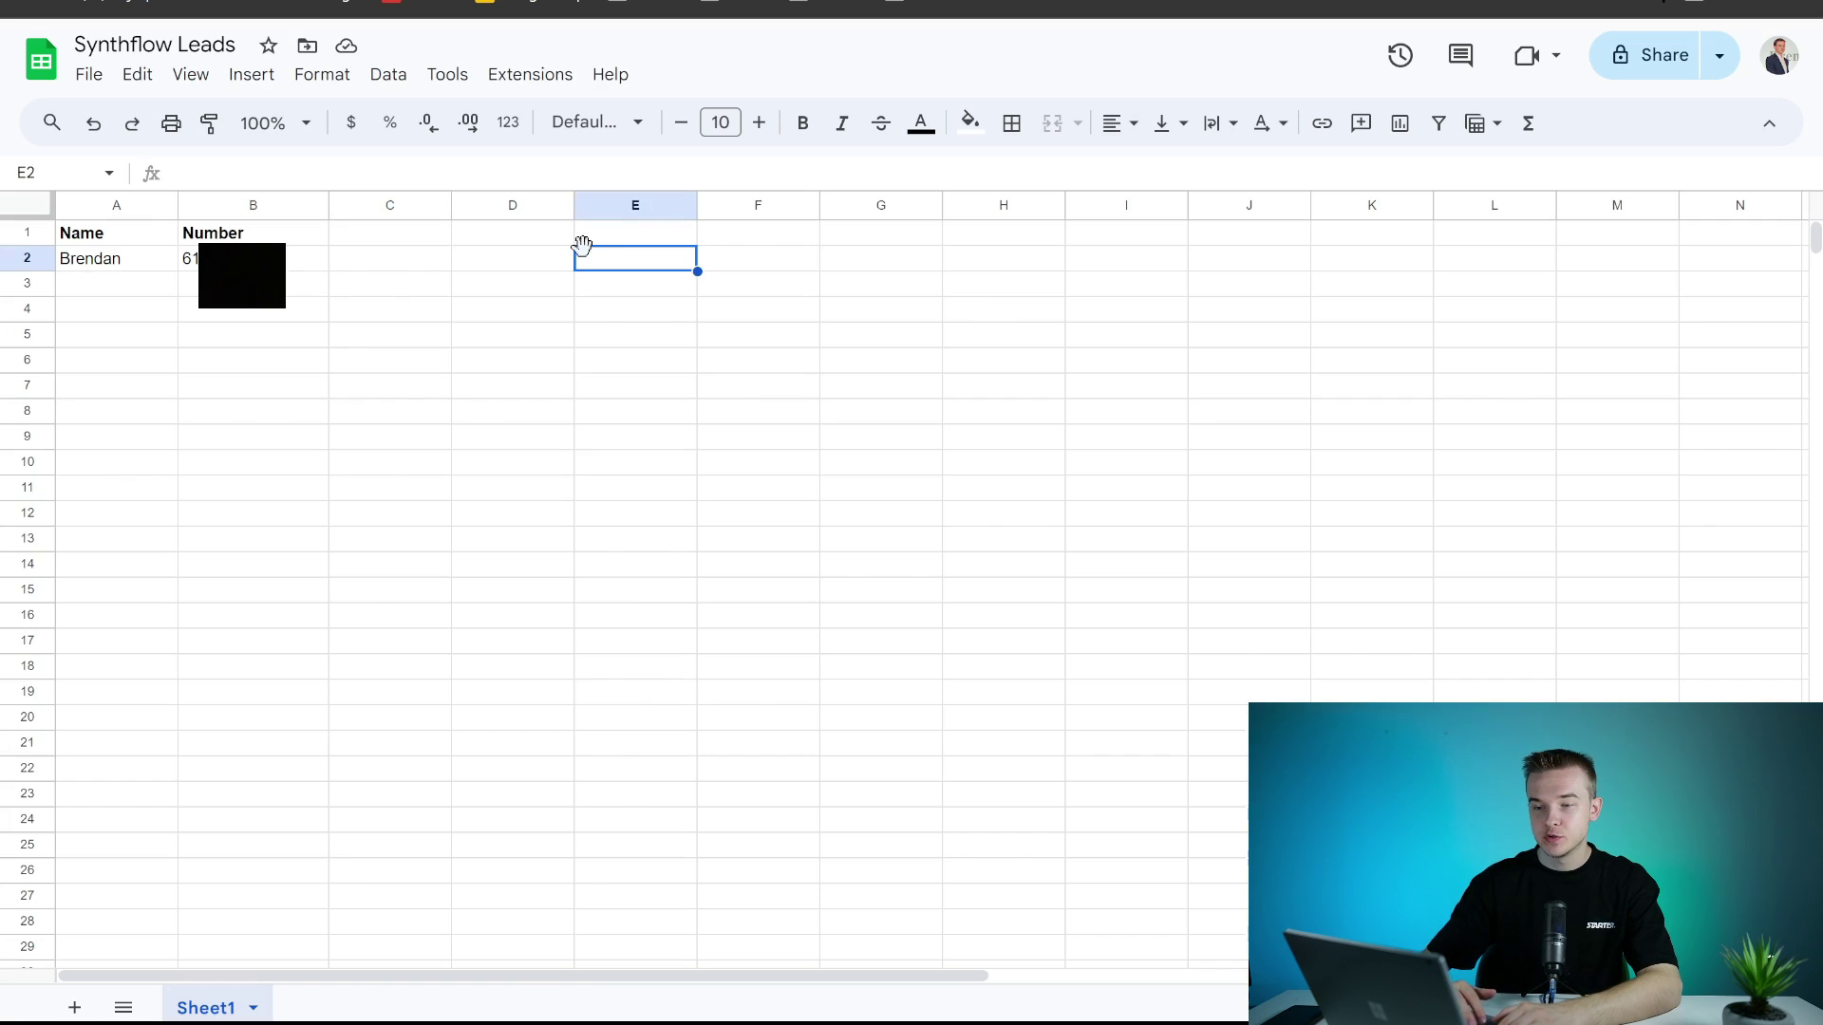
pyautogui.click(522, 256)
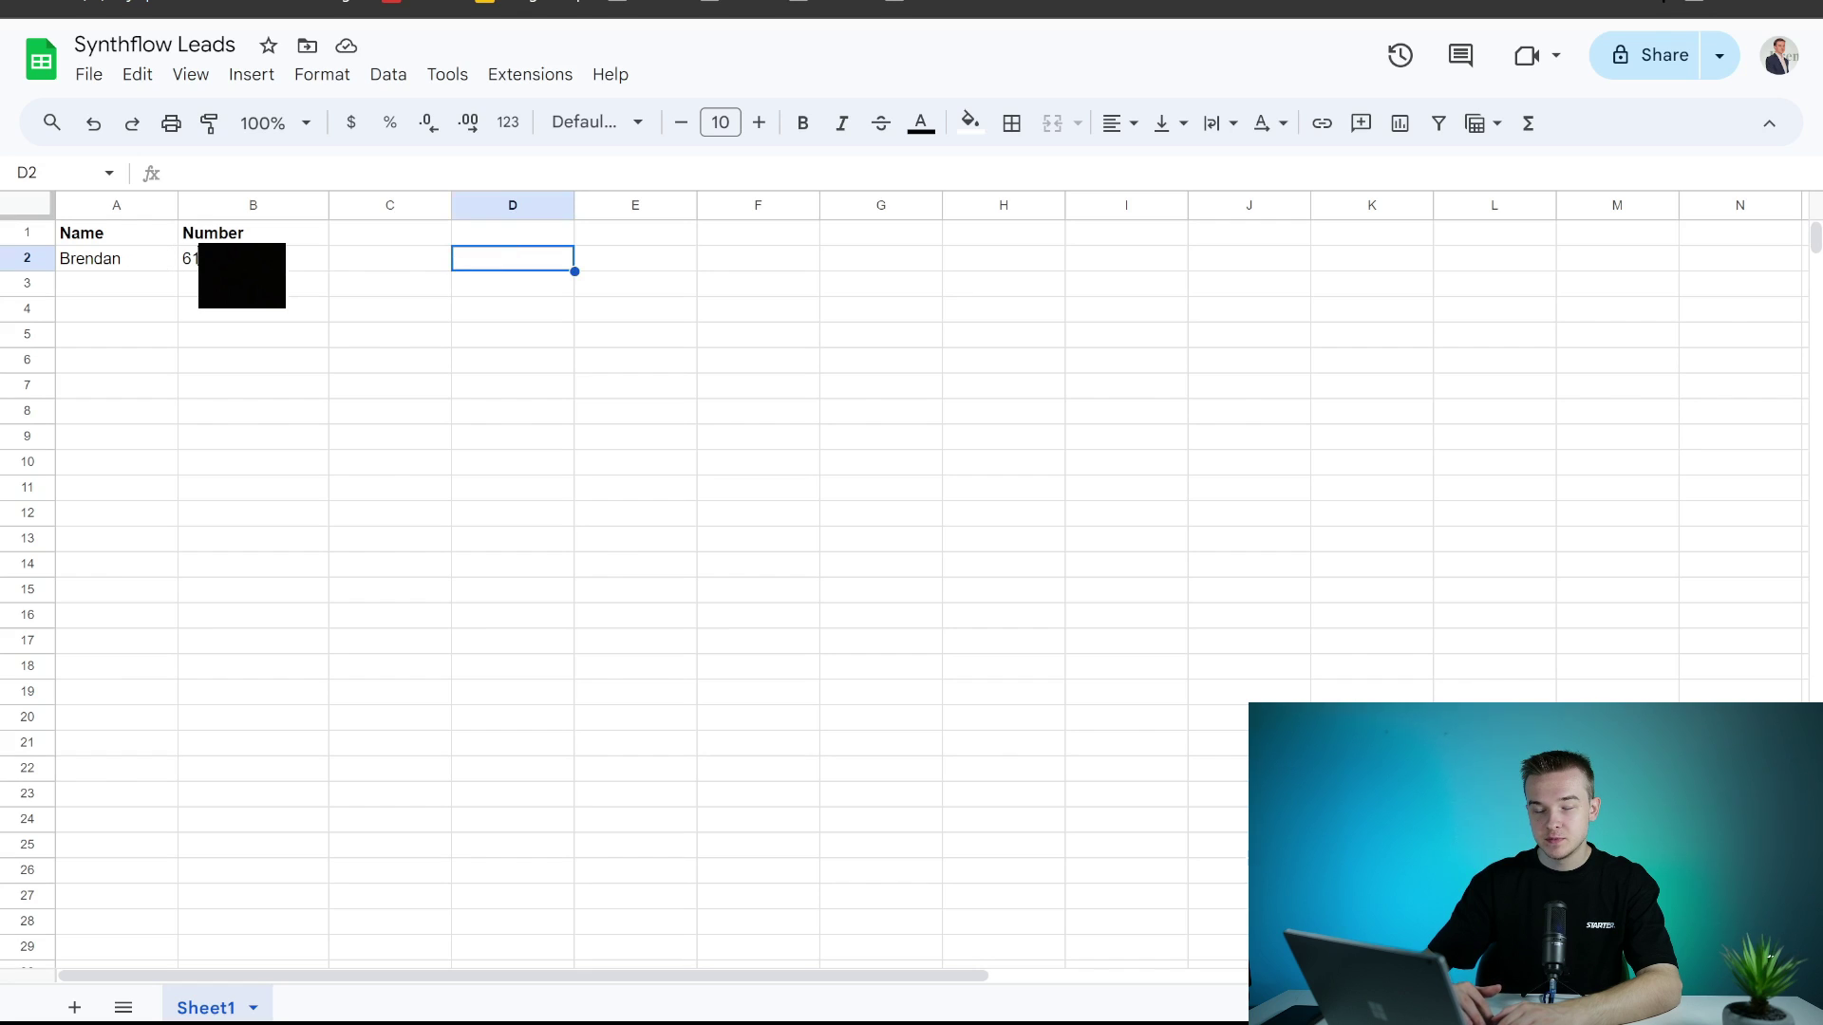
pyautogui.click(596, 239)
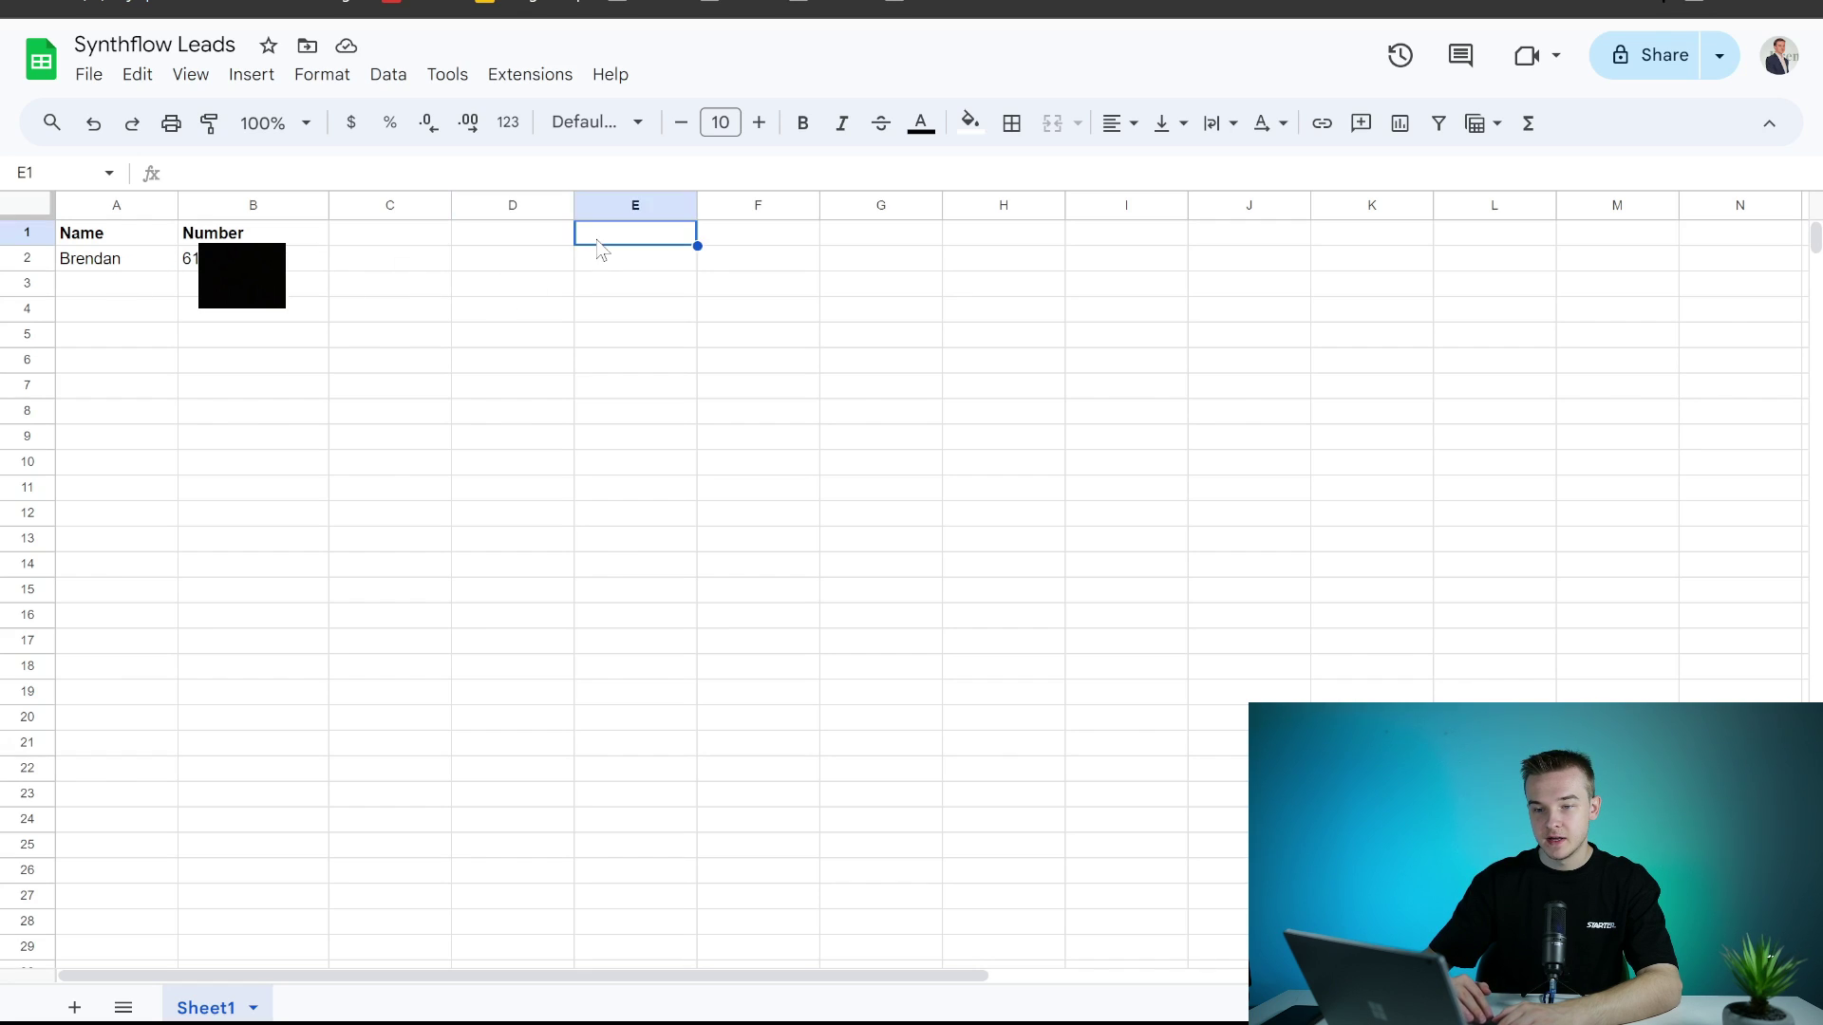
pyautogui.click(564, 268)
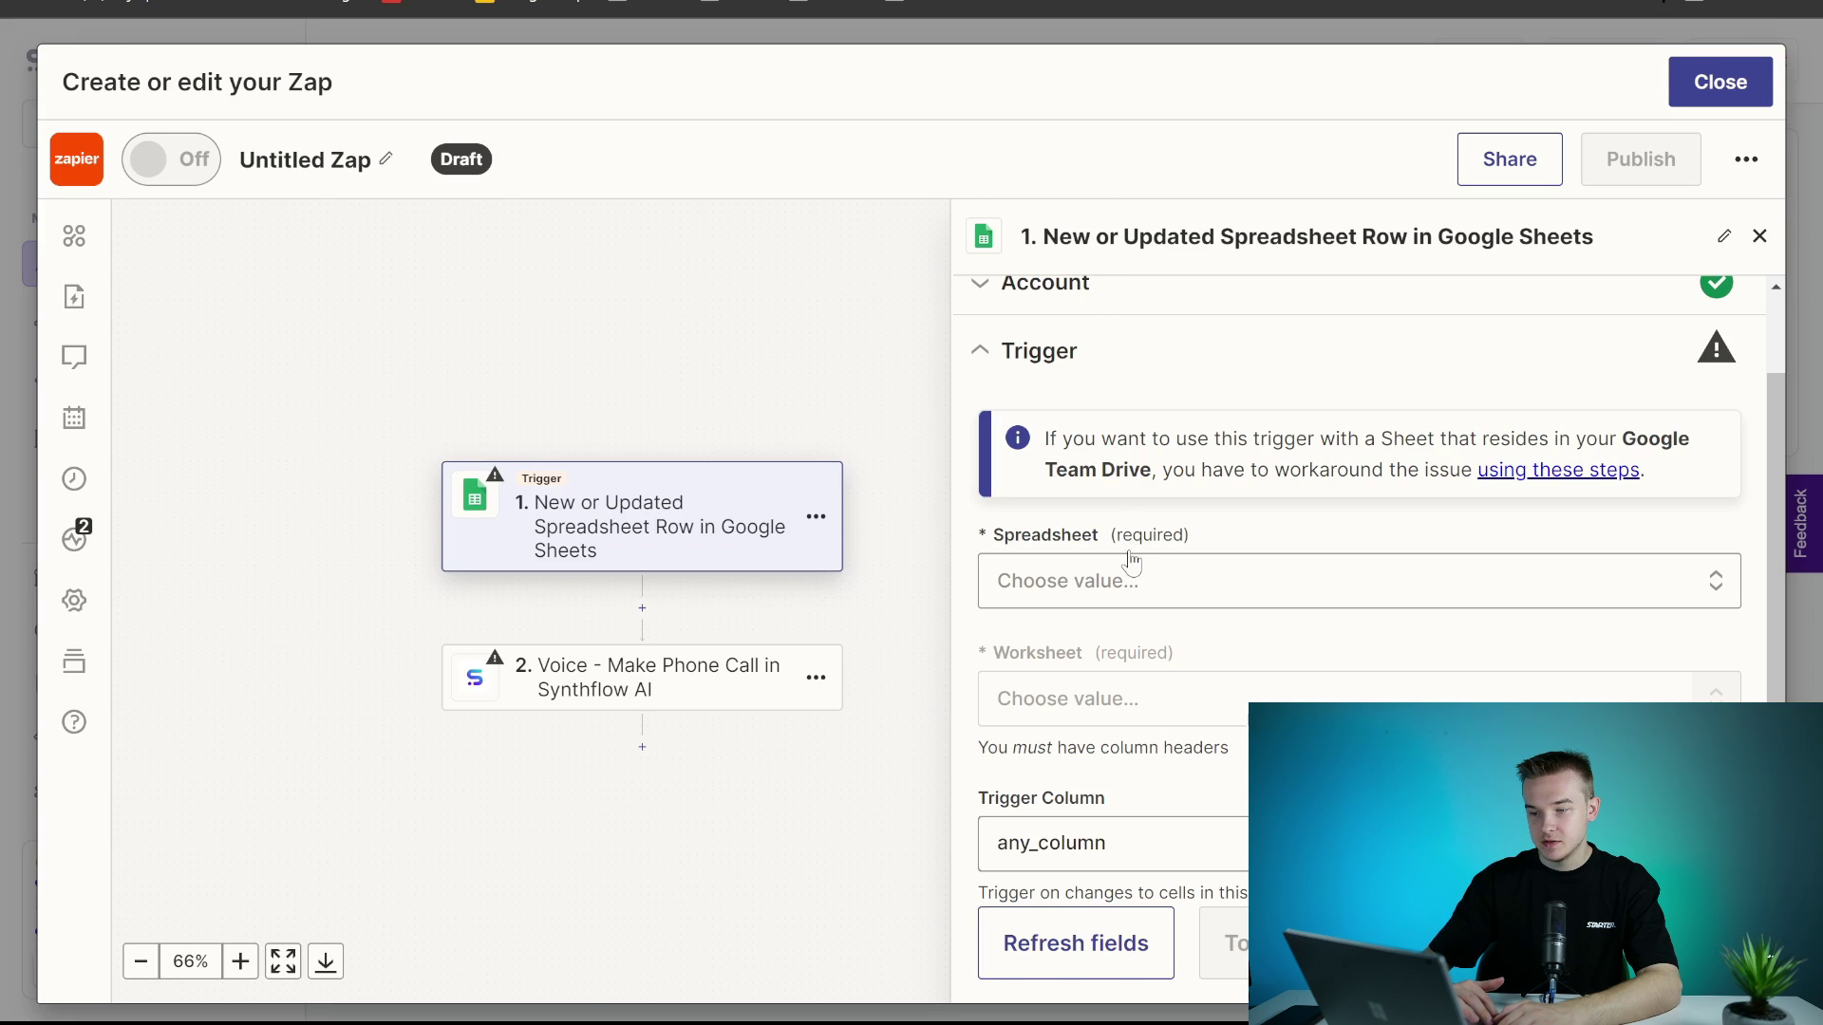
# Point the trigger at Sheet1 of the Synthflow Leads spreadsheet and finish it.
pyautogui.click(1137, 581)
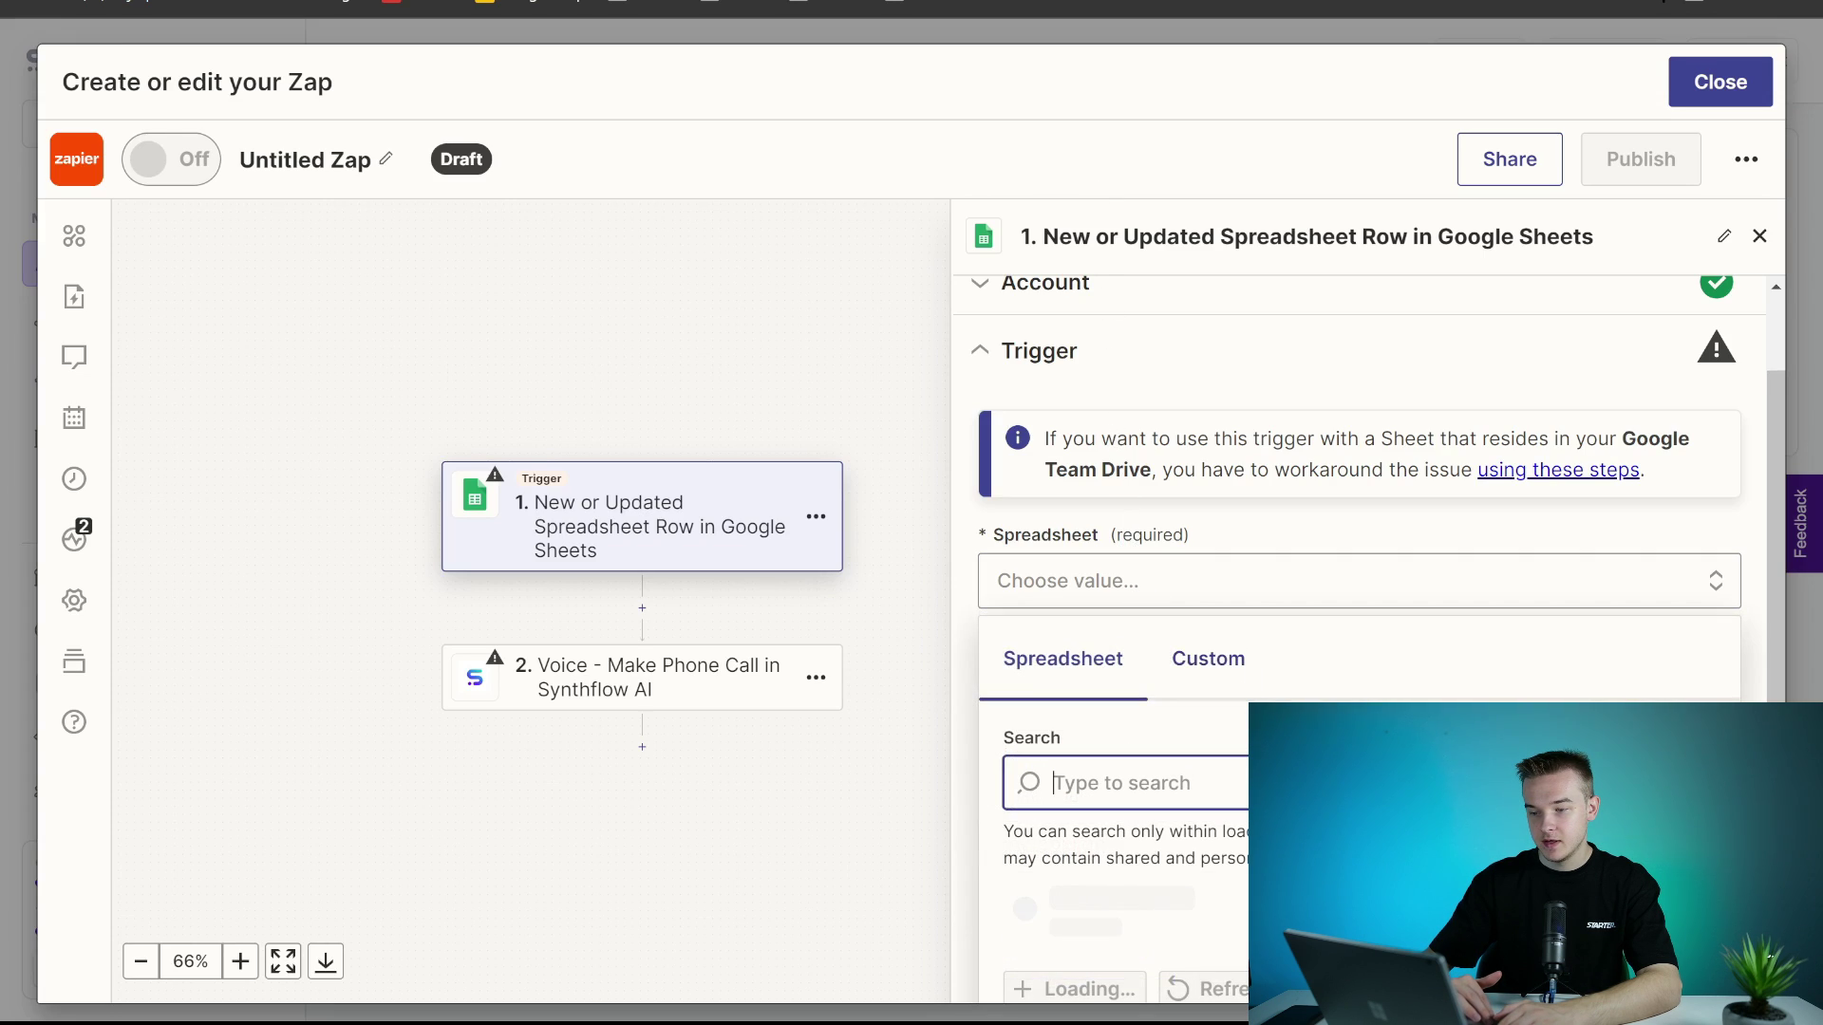
pyautogui.scroll(-2, 1235, 807)
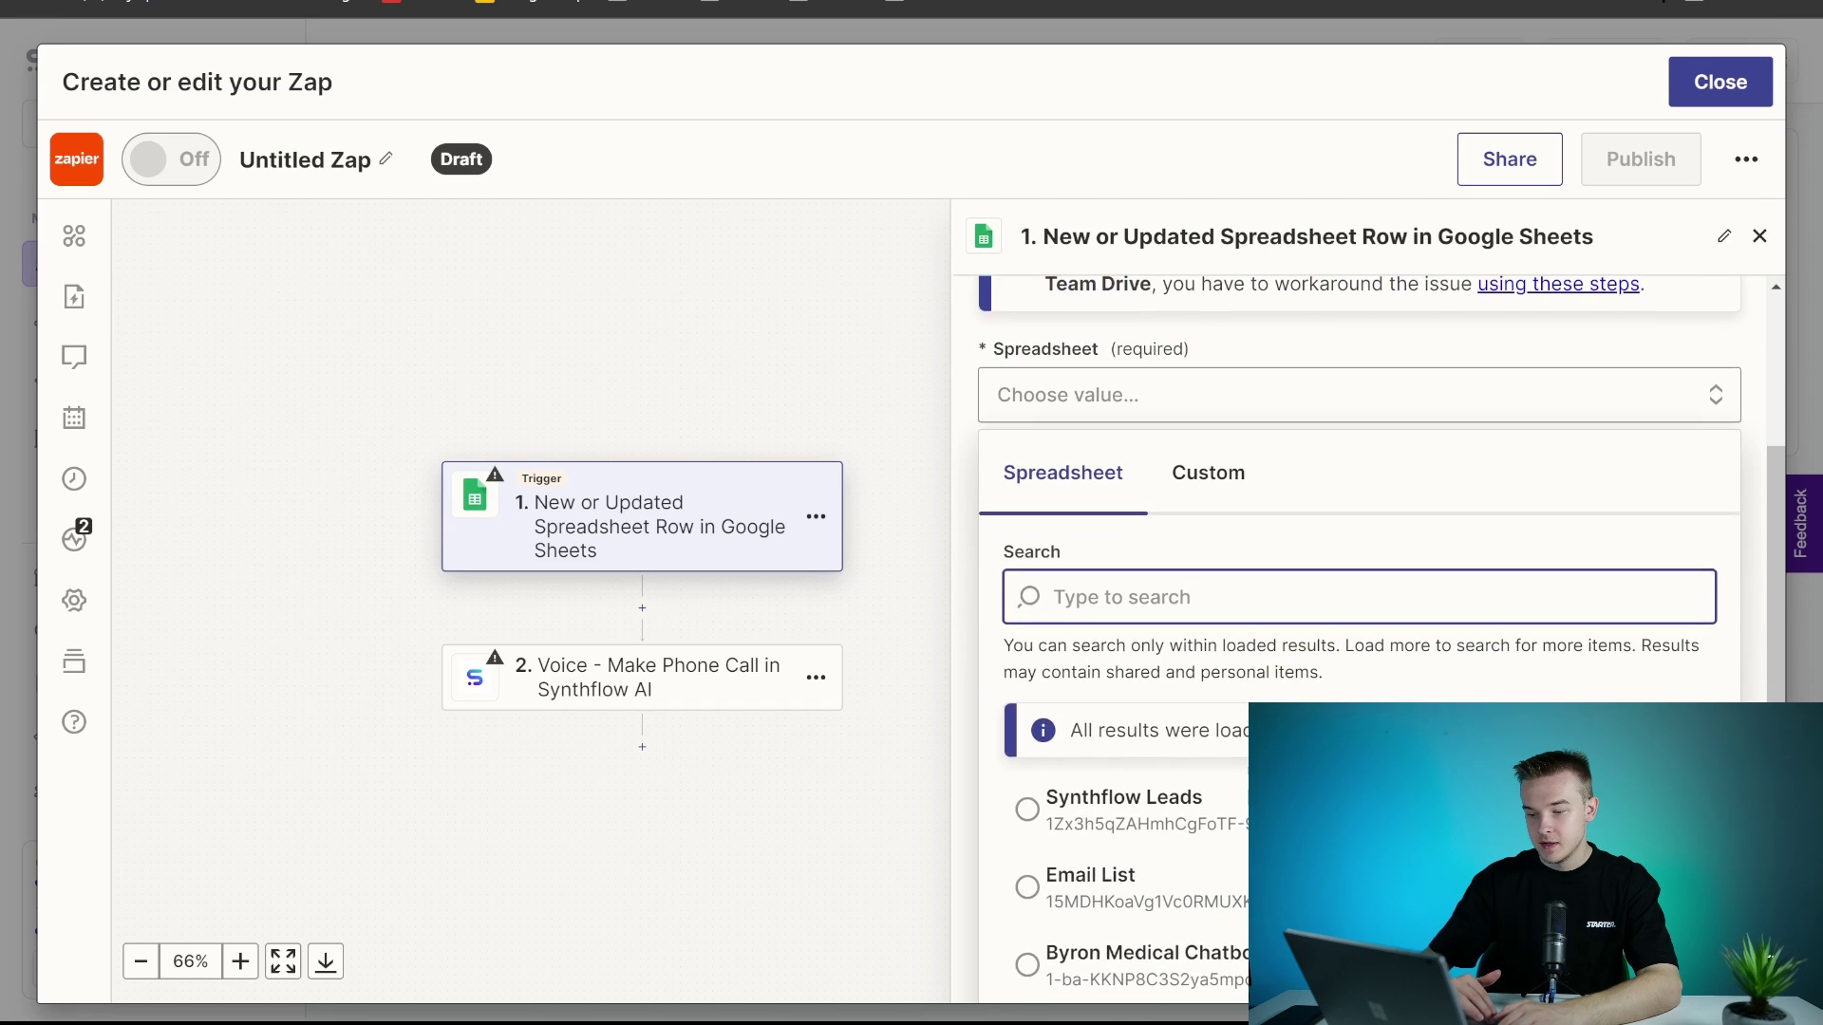
pyautogui.click(1238, 816)
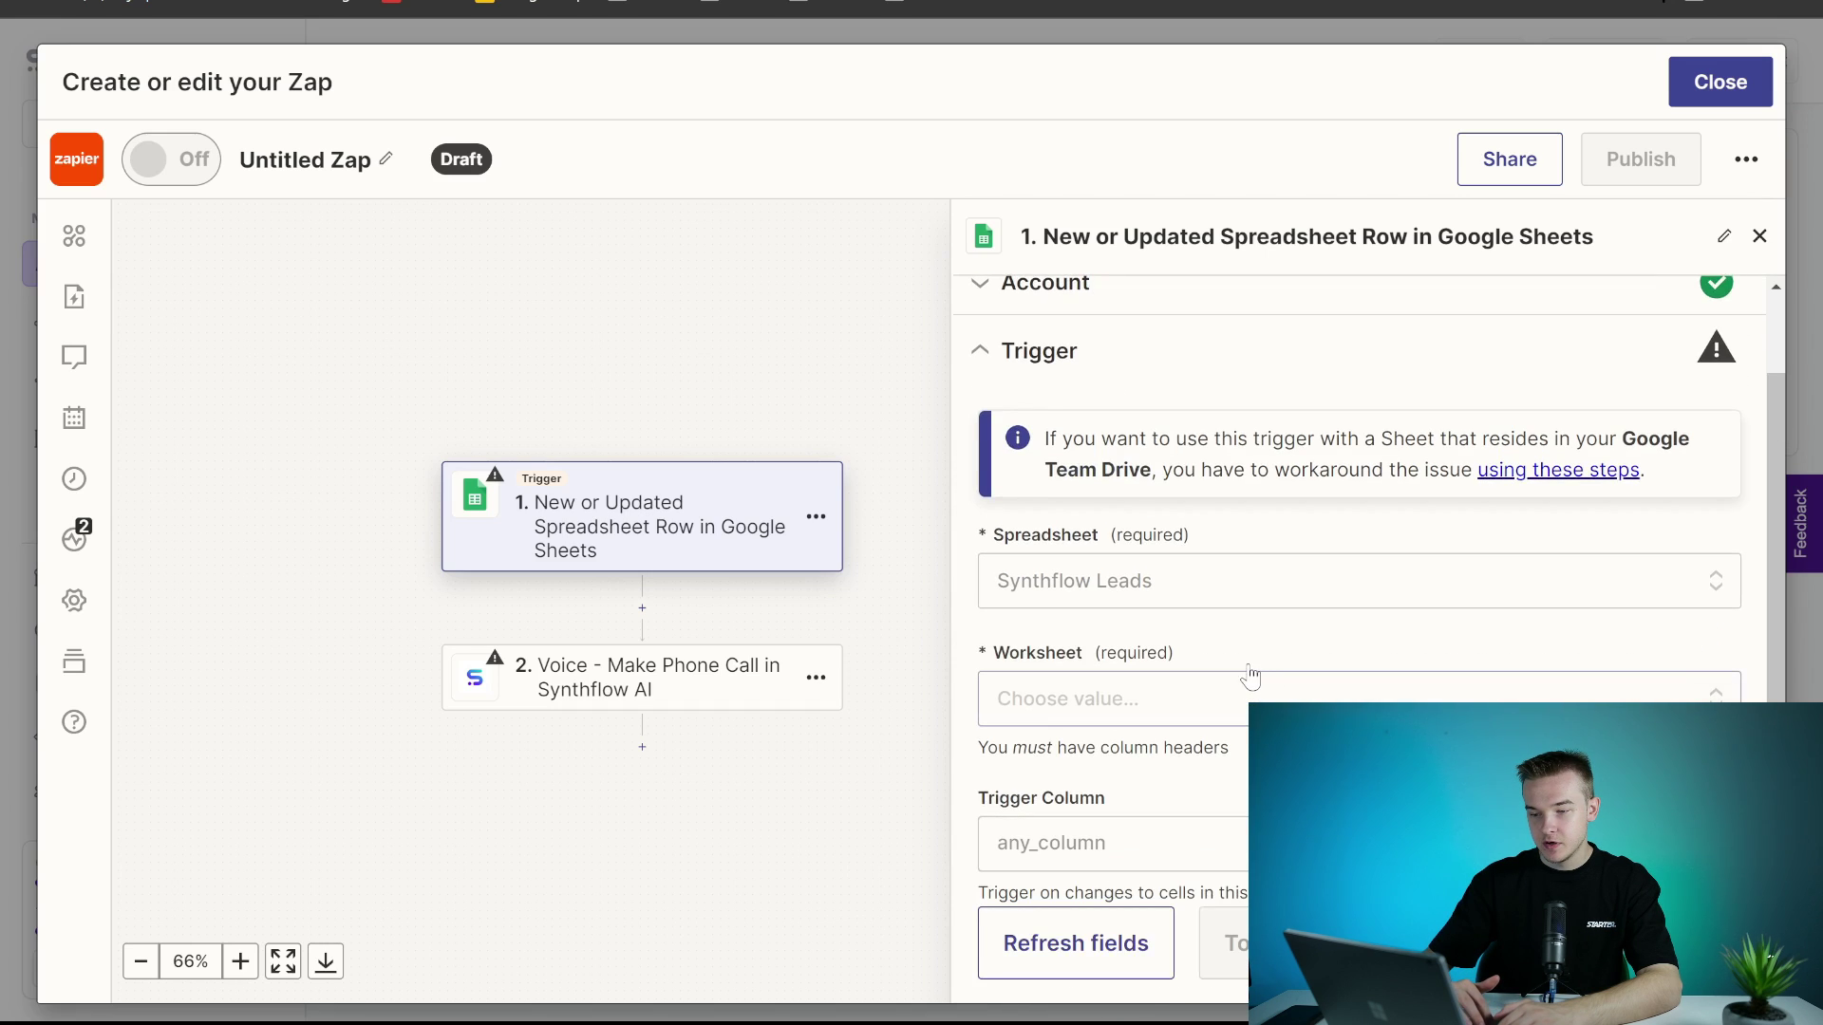
pyautogui.click(1239, 697)
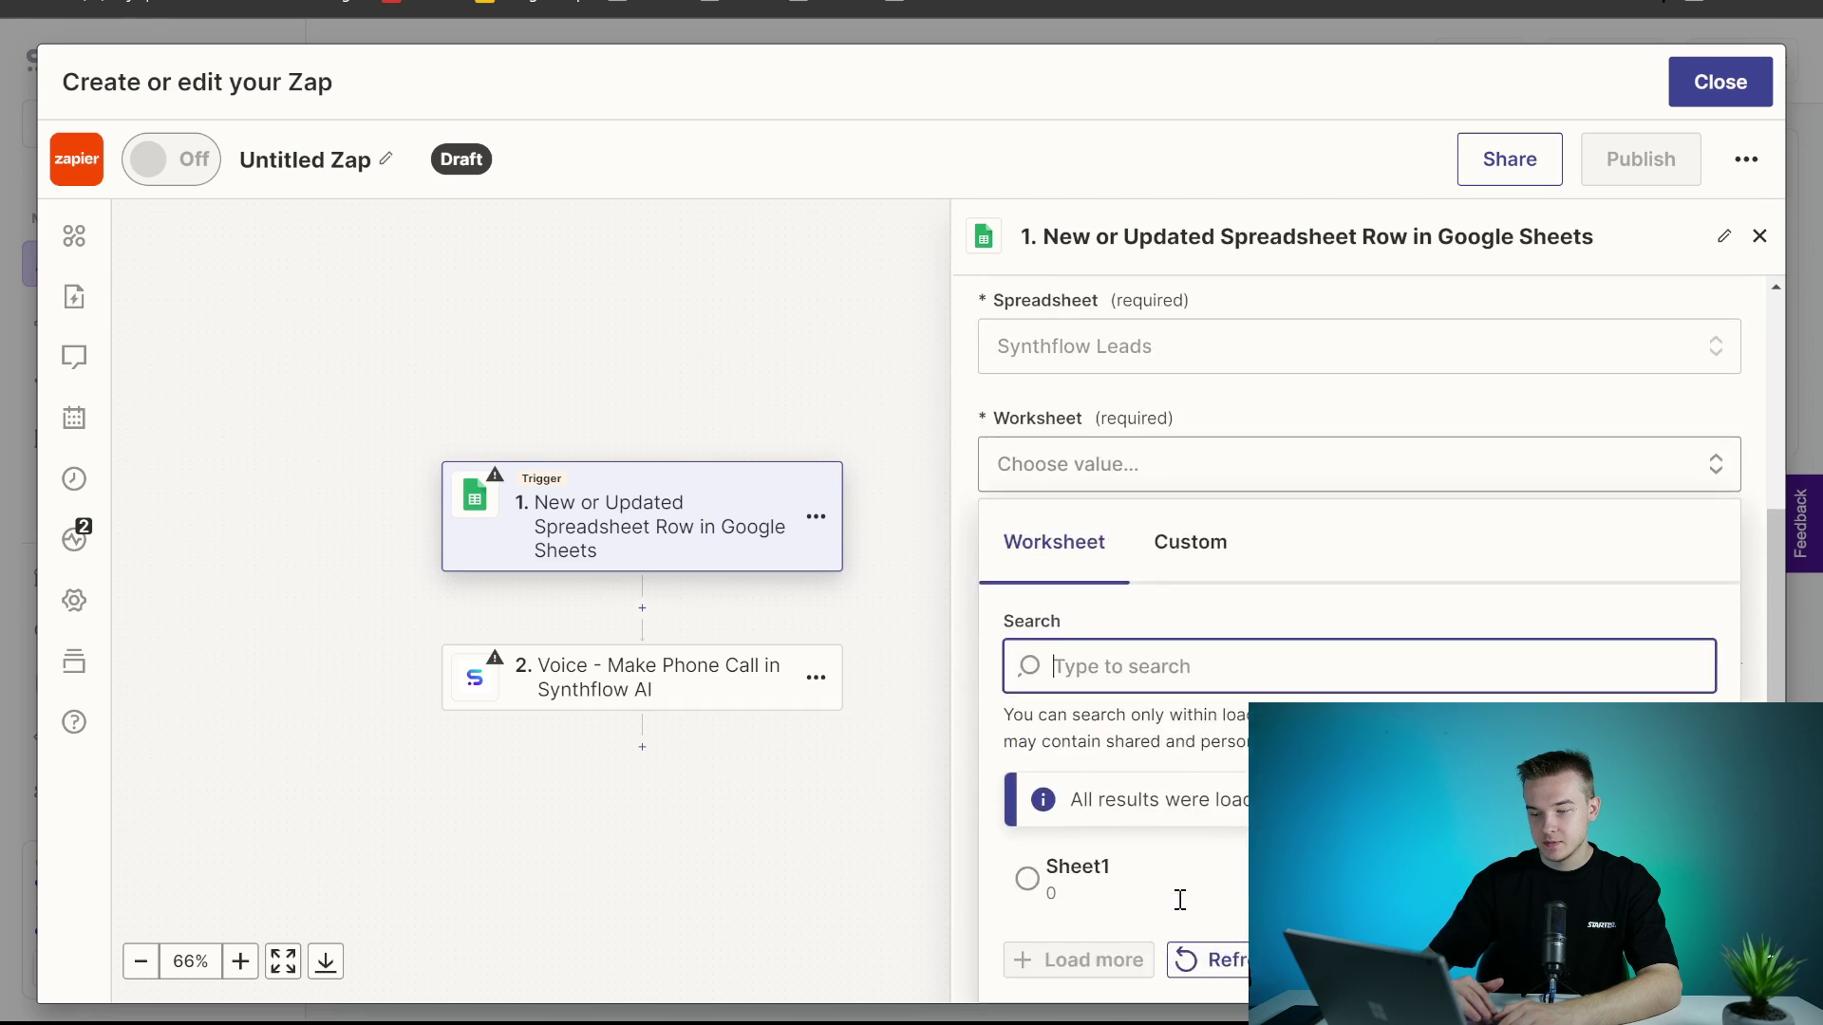
pyautogui.click(1120, 874)
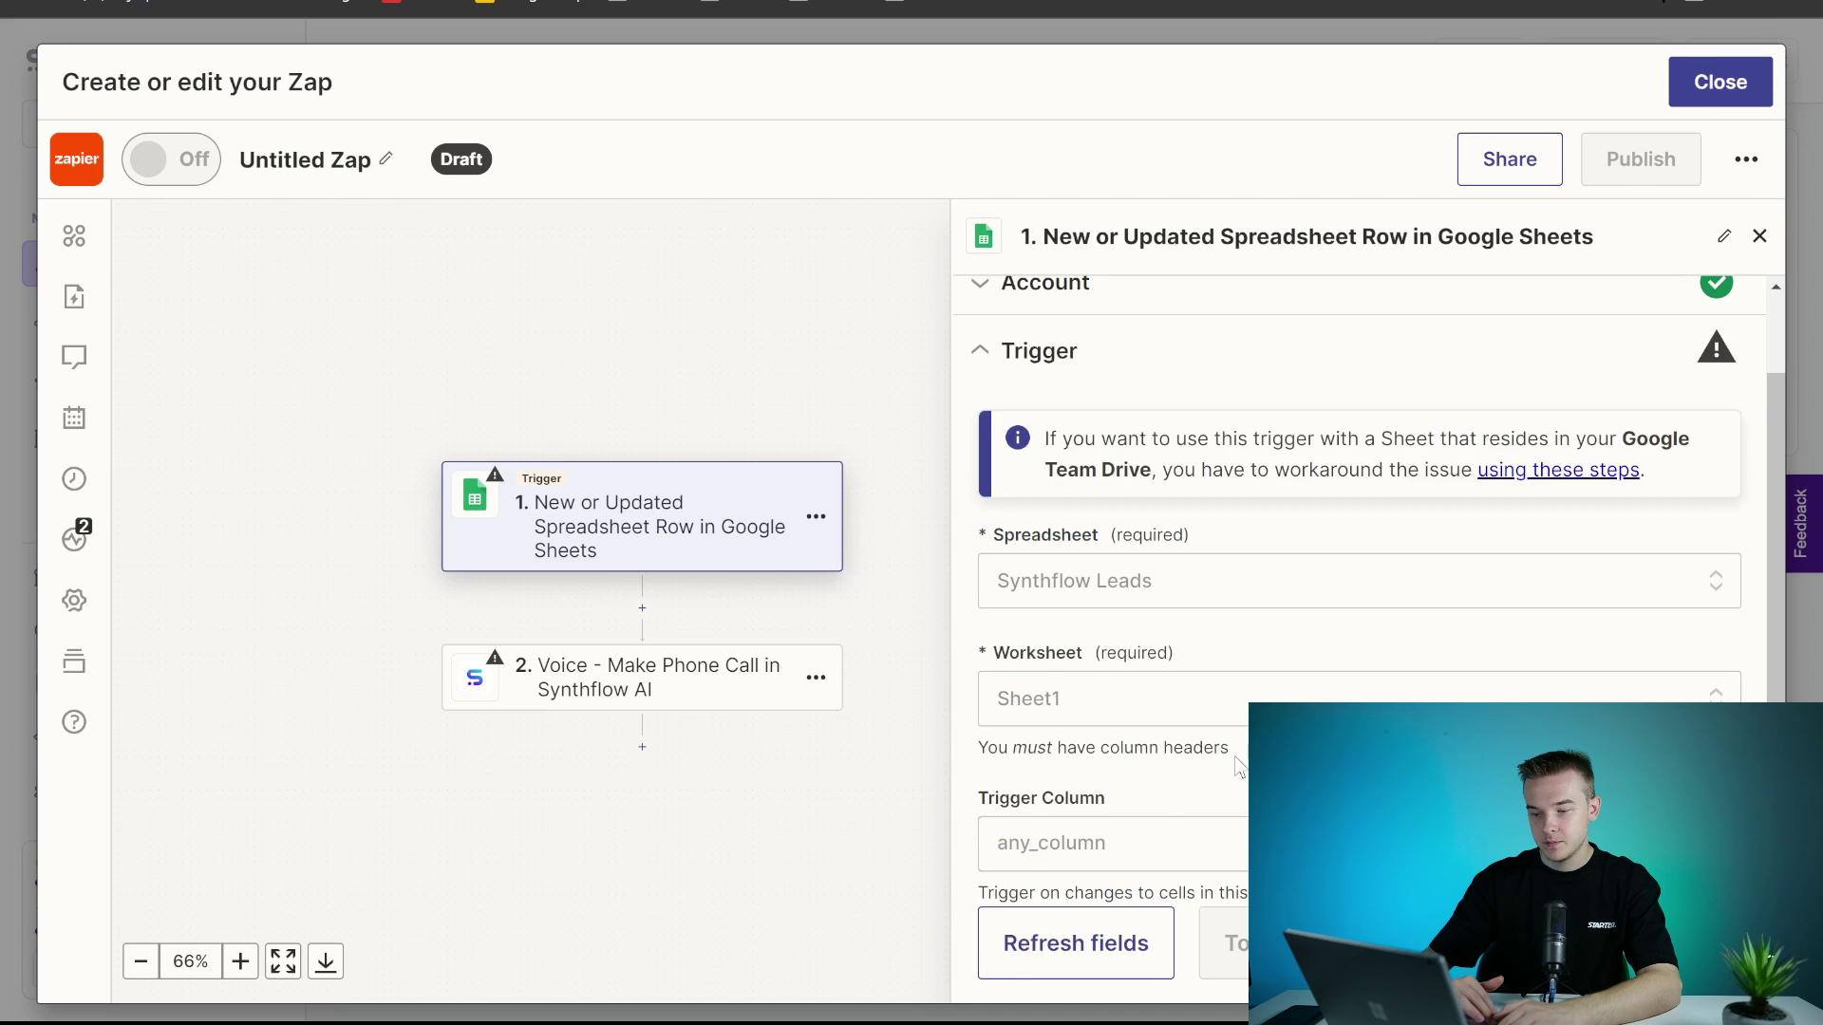
pyautogui.click(1226, 855)
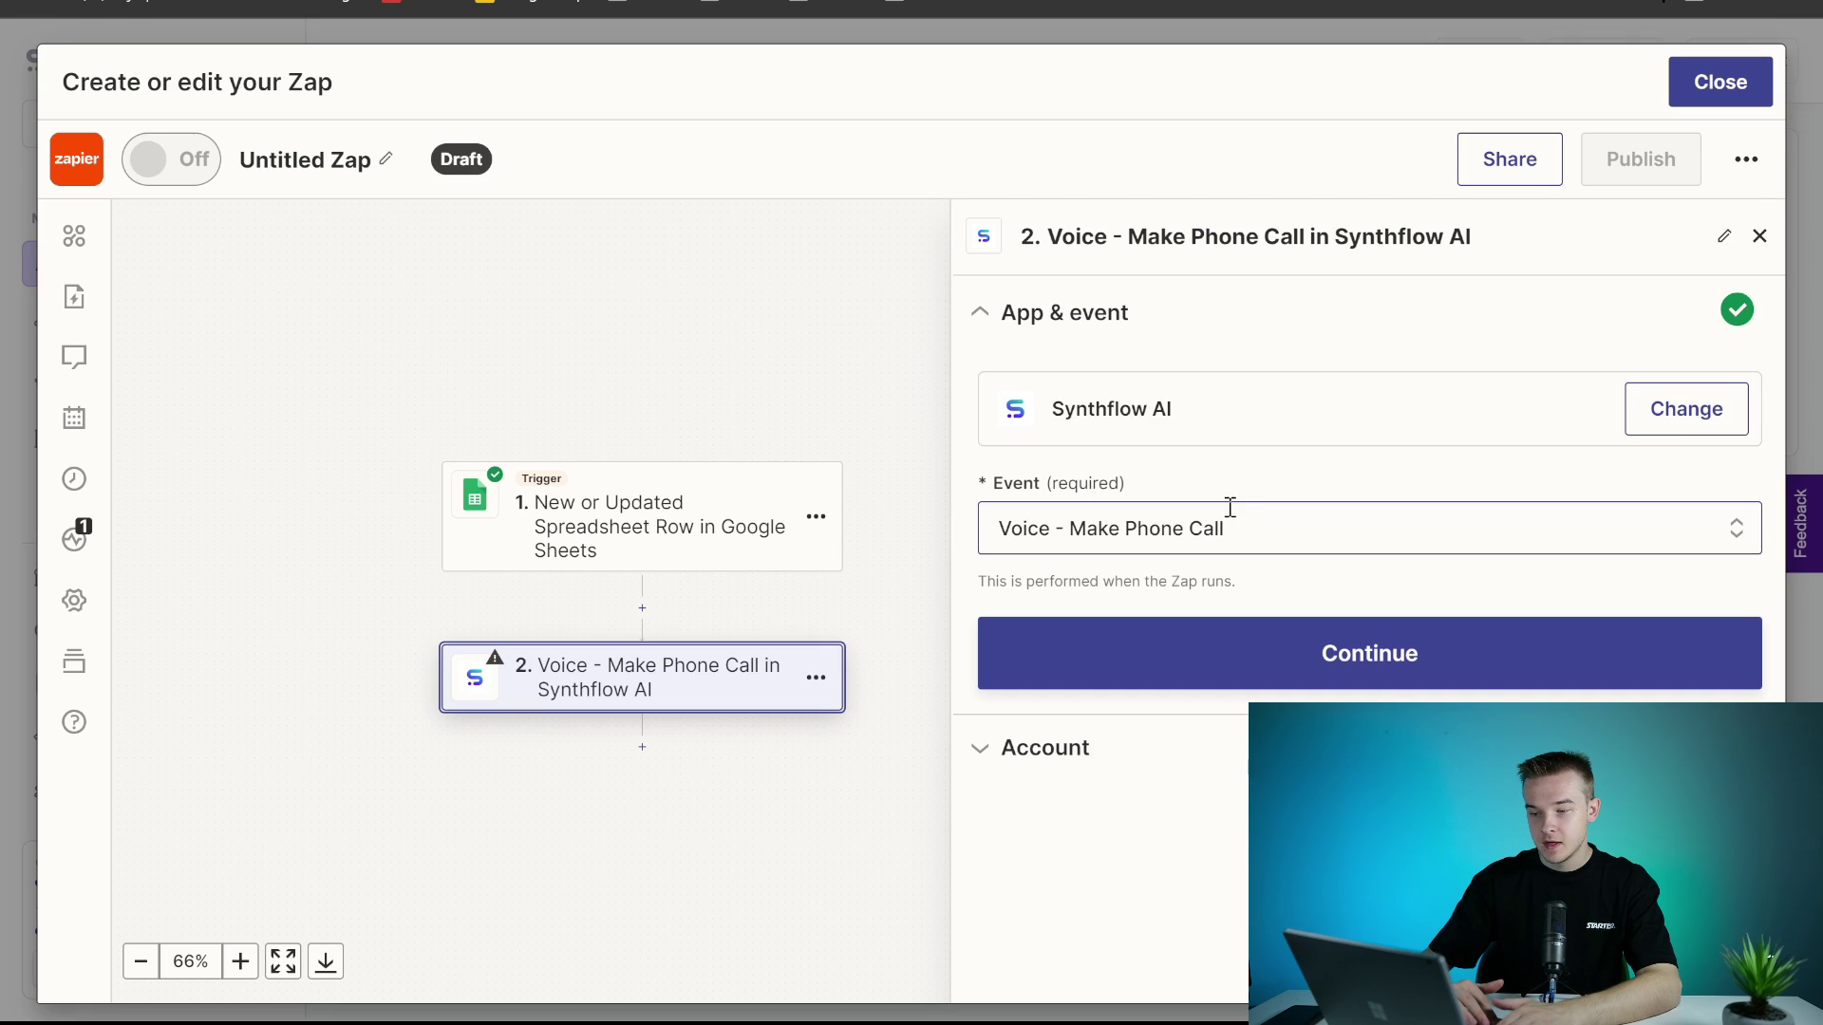
# Authorize a Synthflow AI account in the Zapier phone-call step by pasting the Synthflow API key.
pyautogui.click(1311, 655)
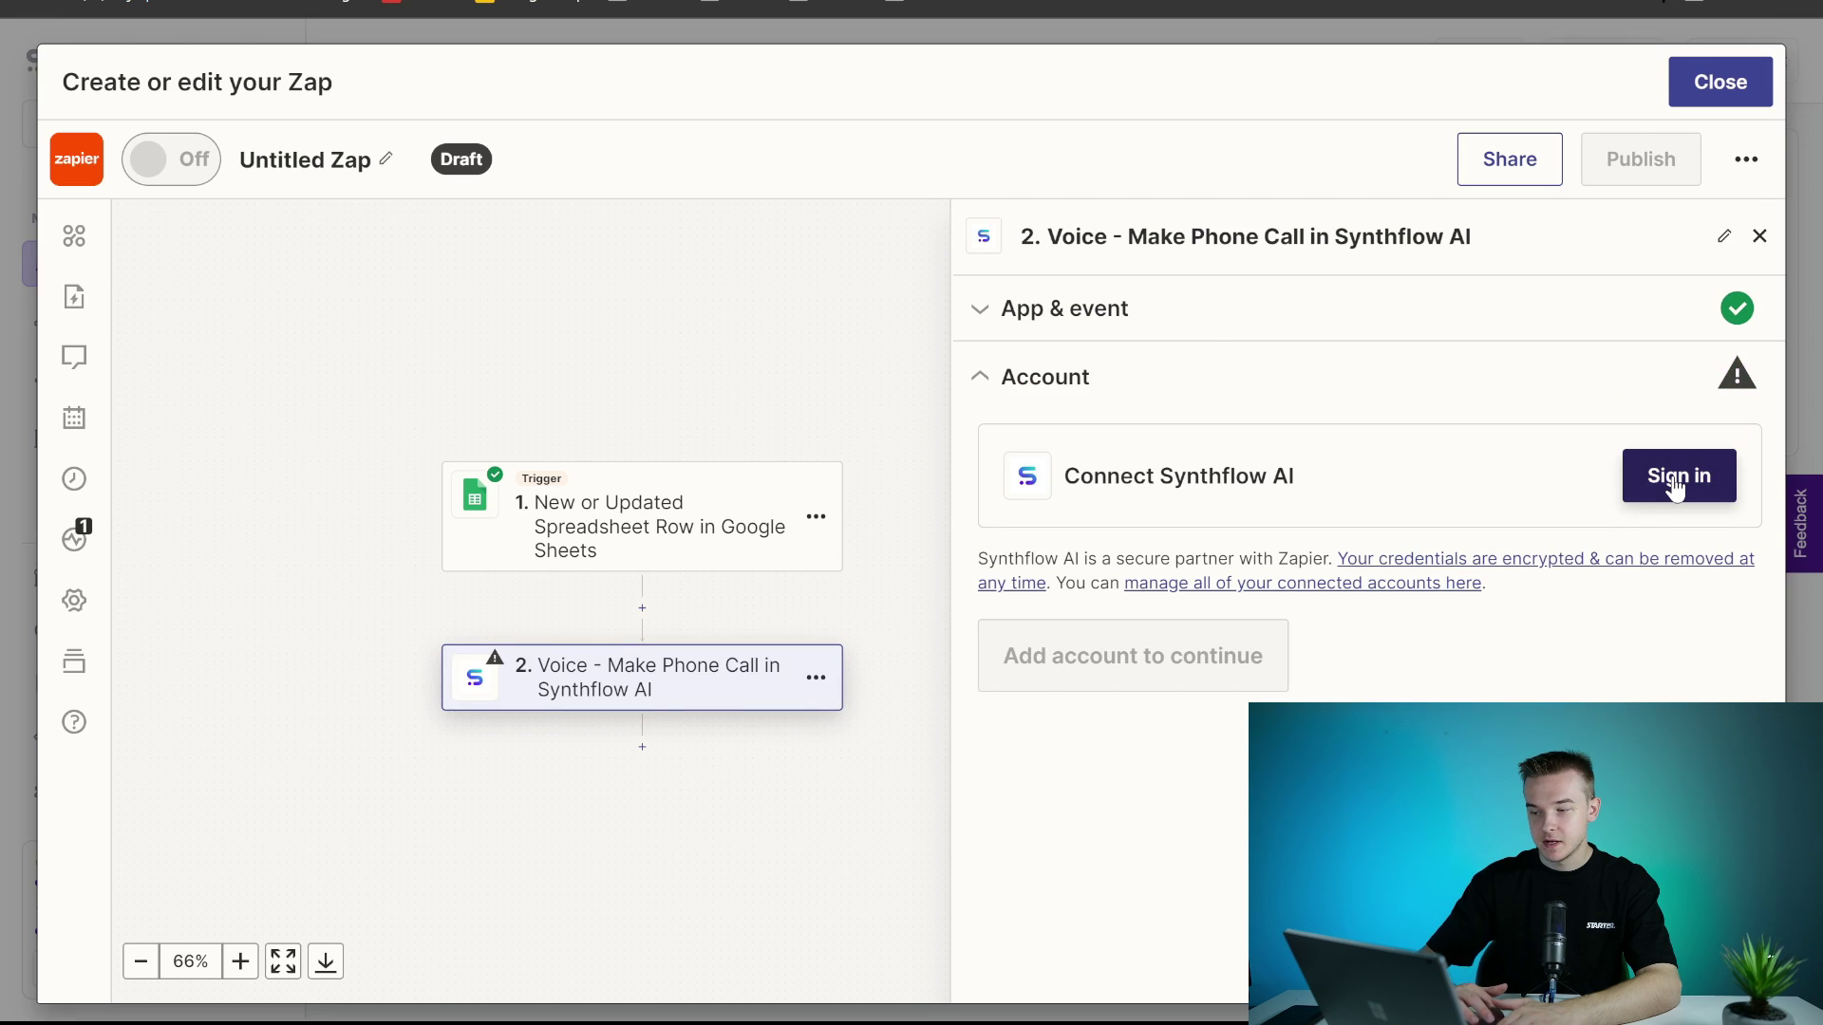
pyautogui.click(1676, 487)
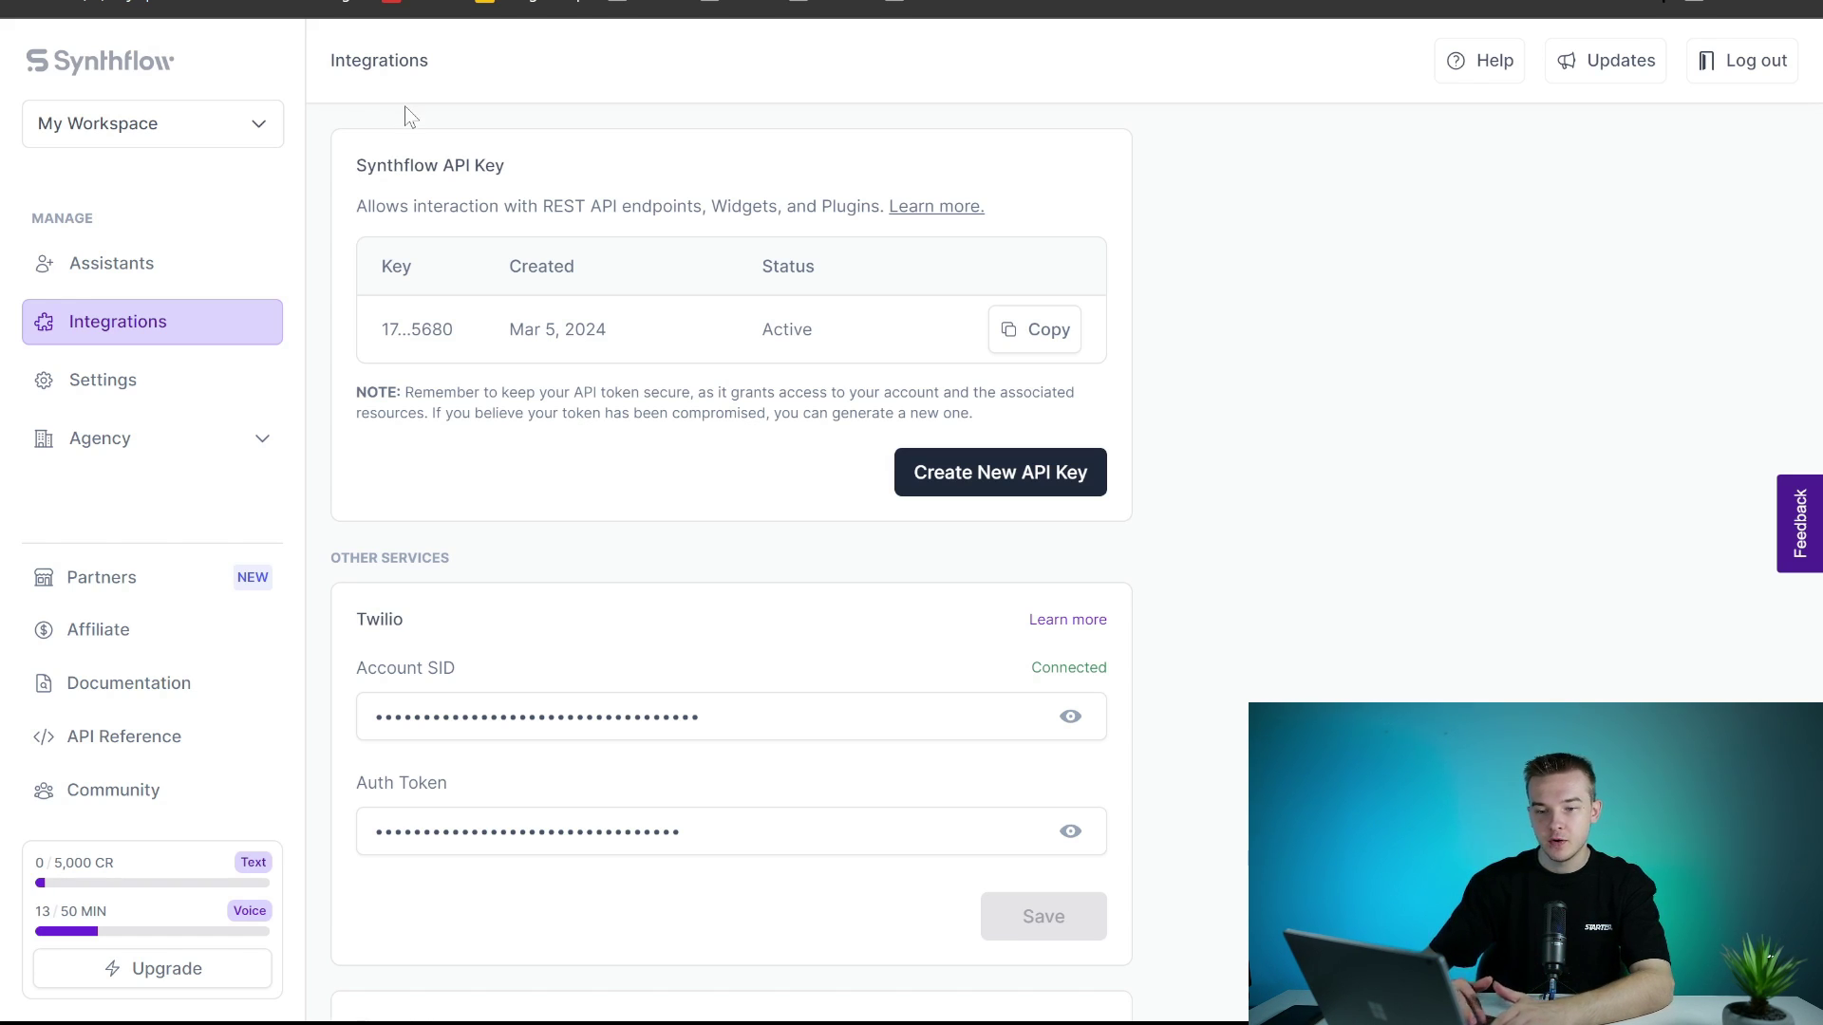
pyautogui.click(1014, 328)
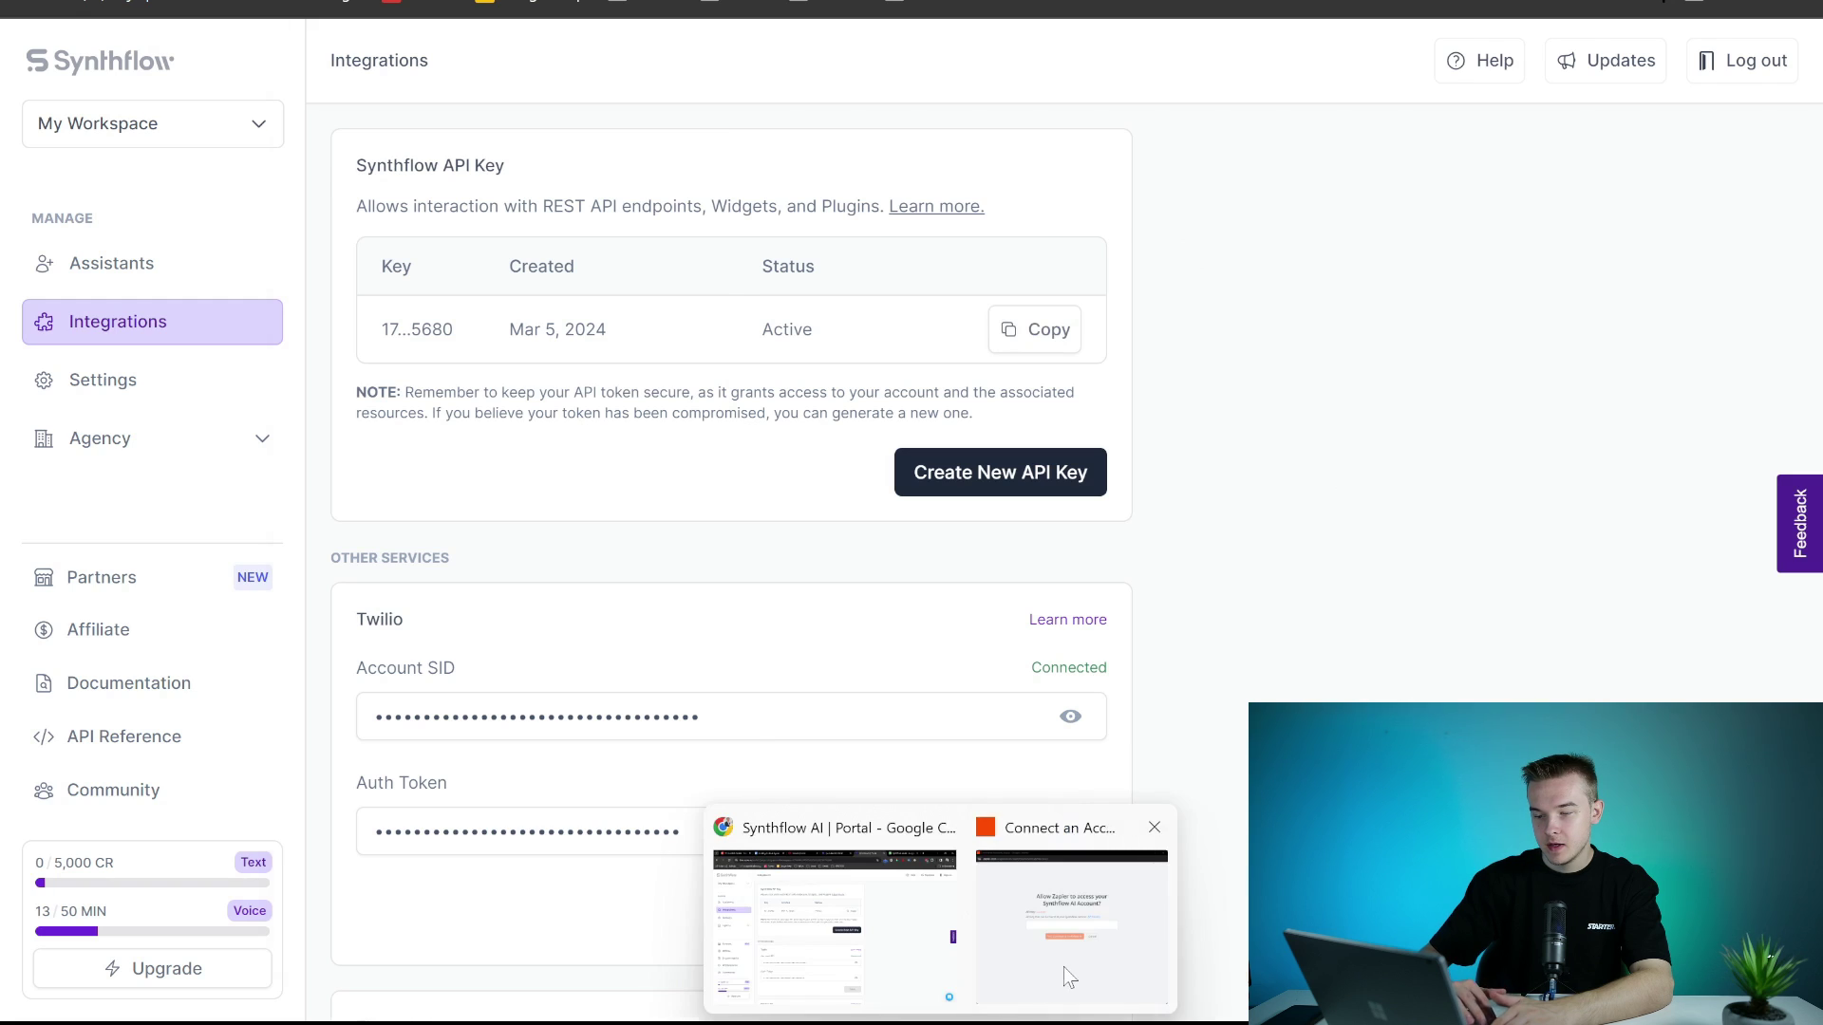
pyautogui.click(1073, 854)
pyautogui.click(785, 409)
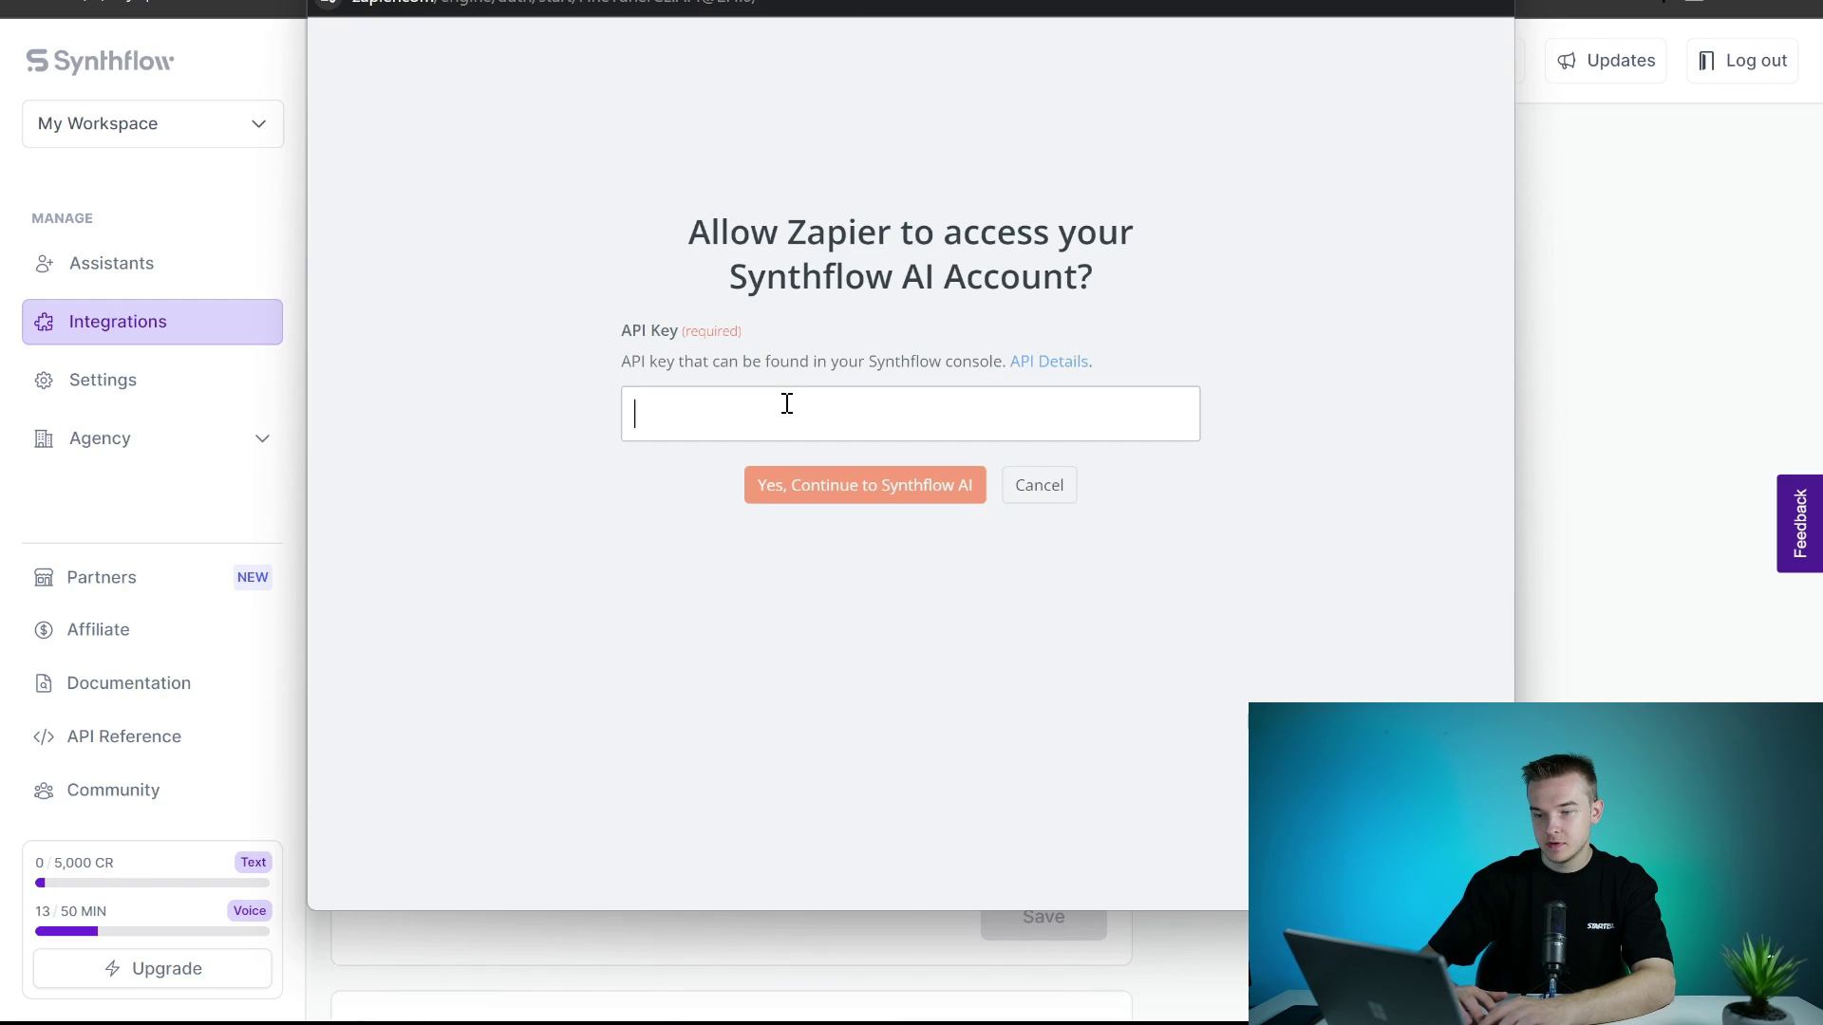
pyautogui.press('super+v')
pyautogui.click(825, 487)
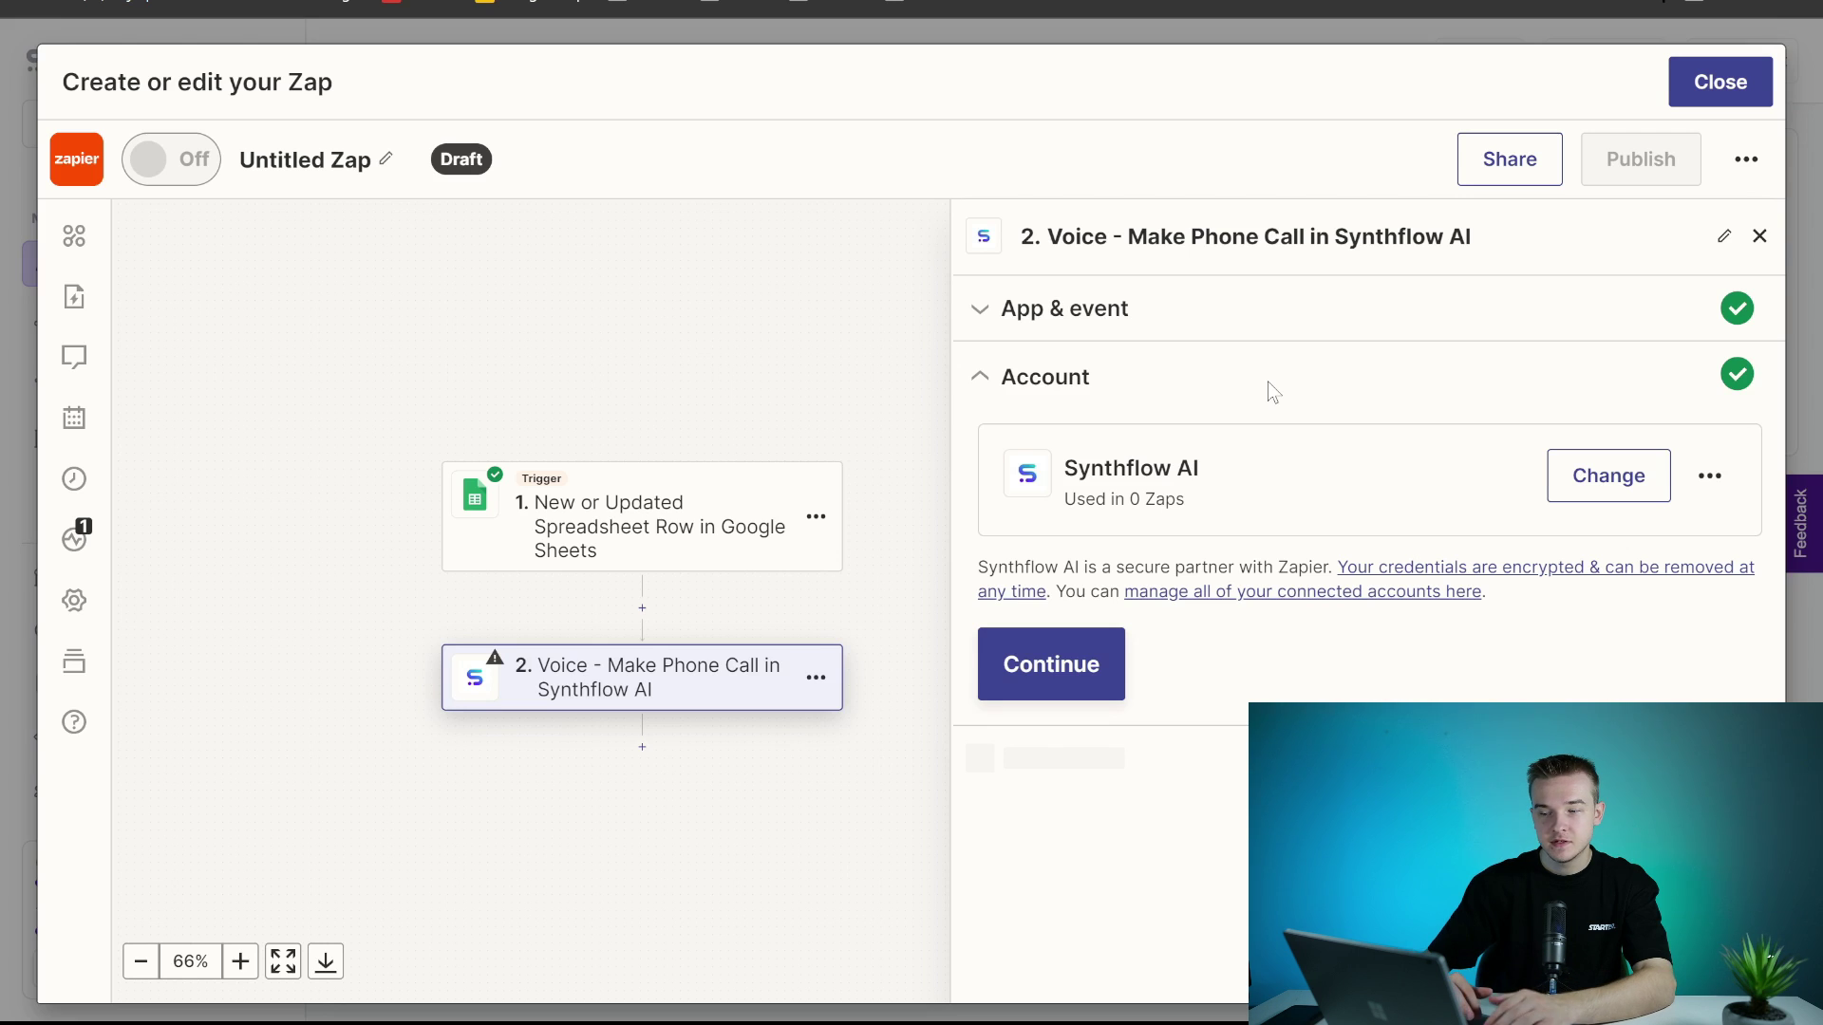
# Replace the placeholder Phone Number with the sheet's Number column.
pyautogui.click(1078, 676)
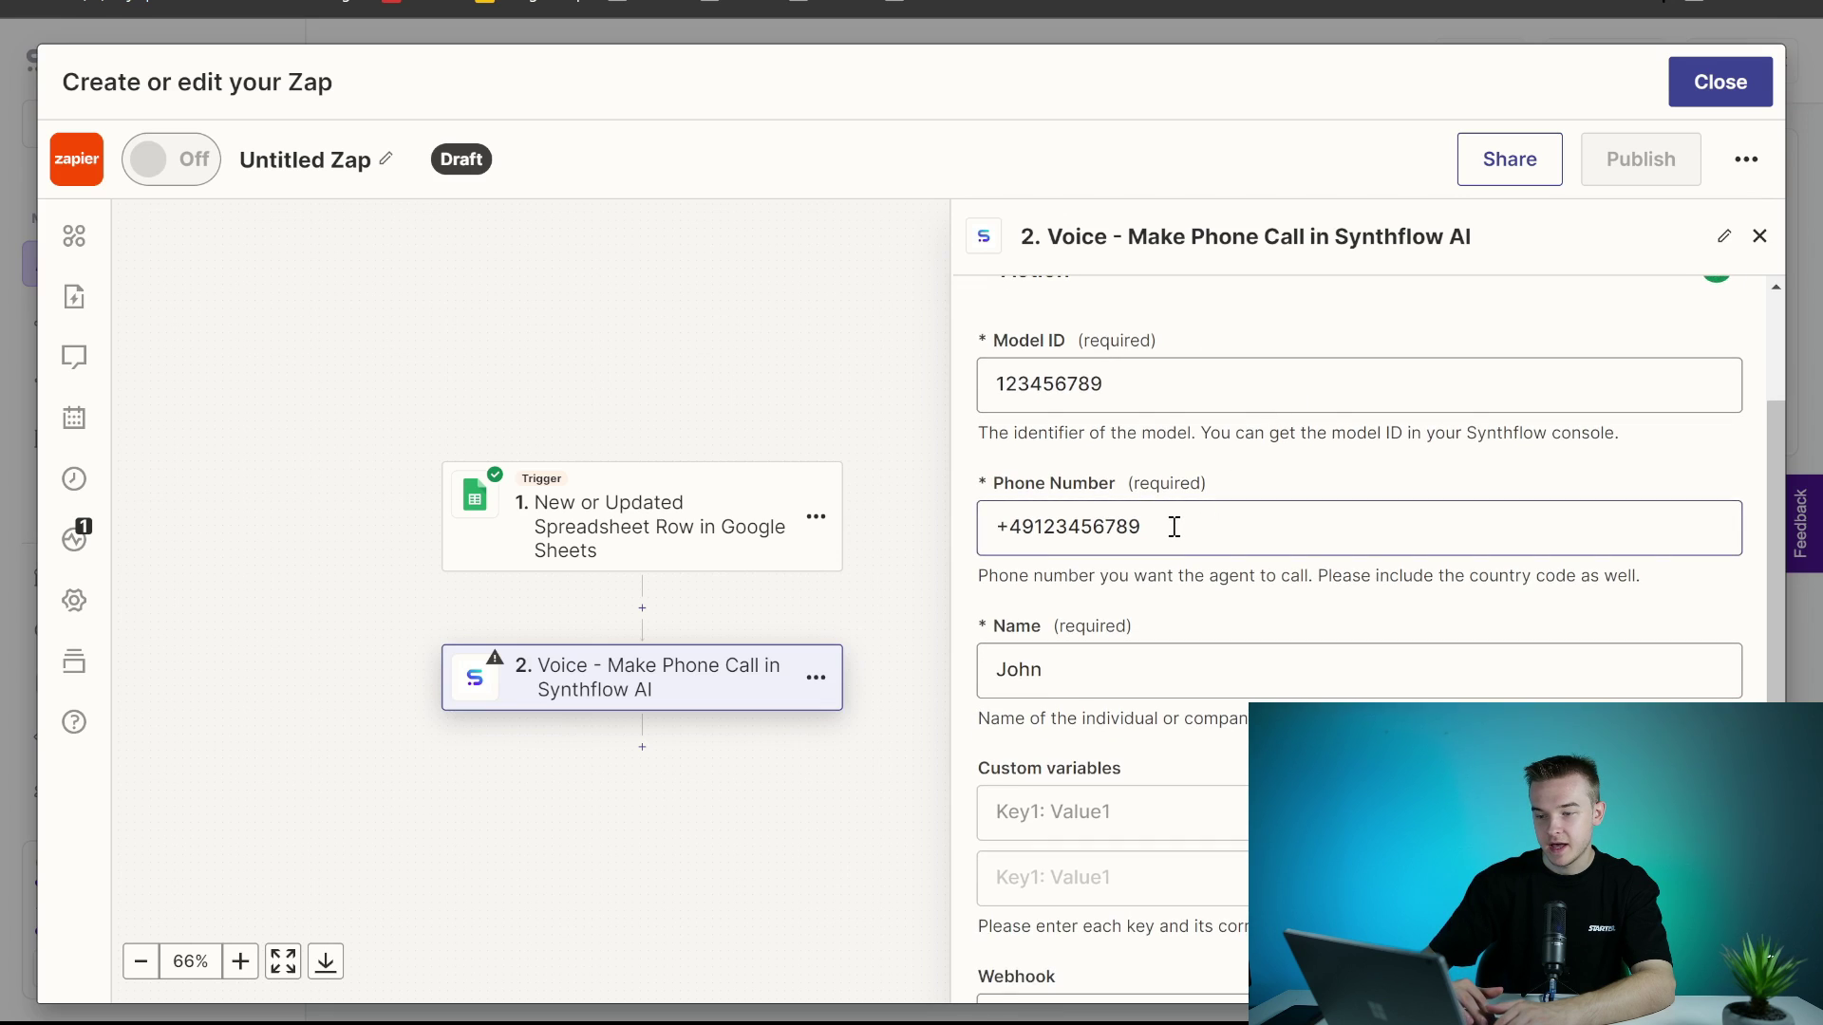
pyautogui.click(1171, 526)
pyautogui.moveTo(1172, 526); pyautogui.dragTo(990, 530)
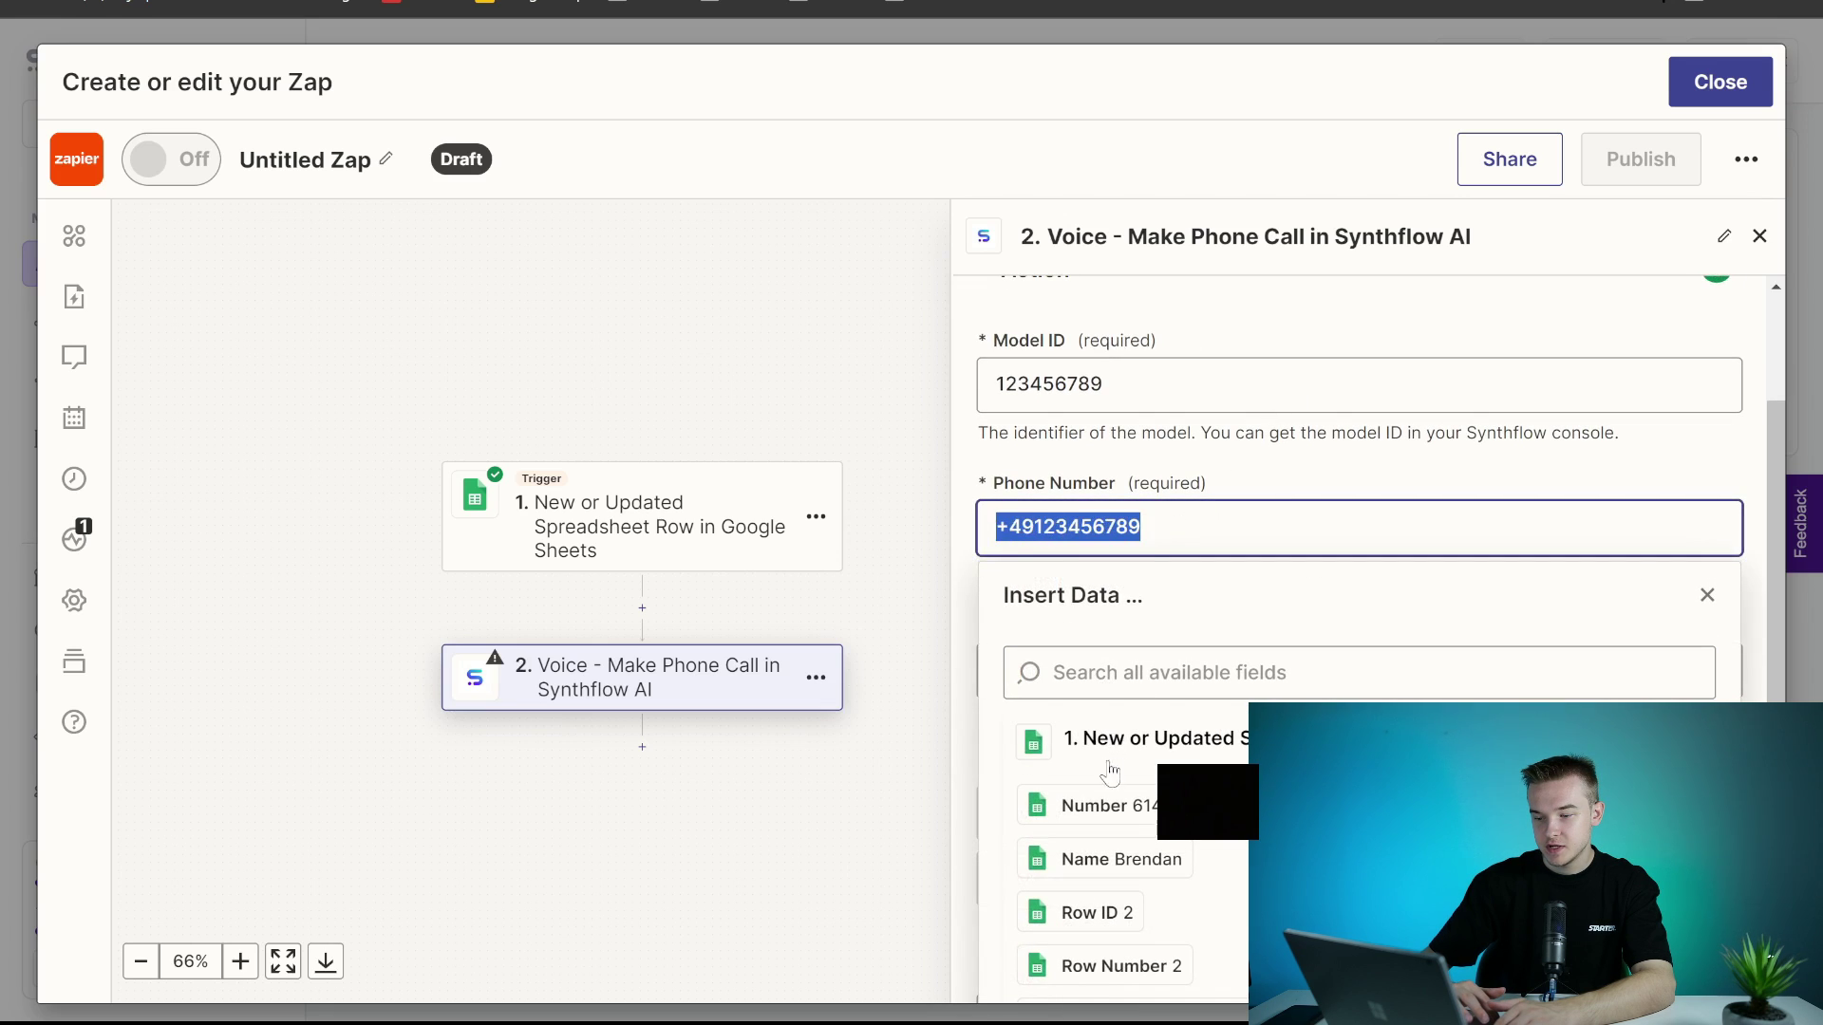
pyautogui.click(1091, 805)
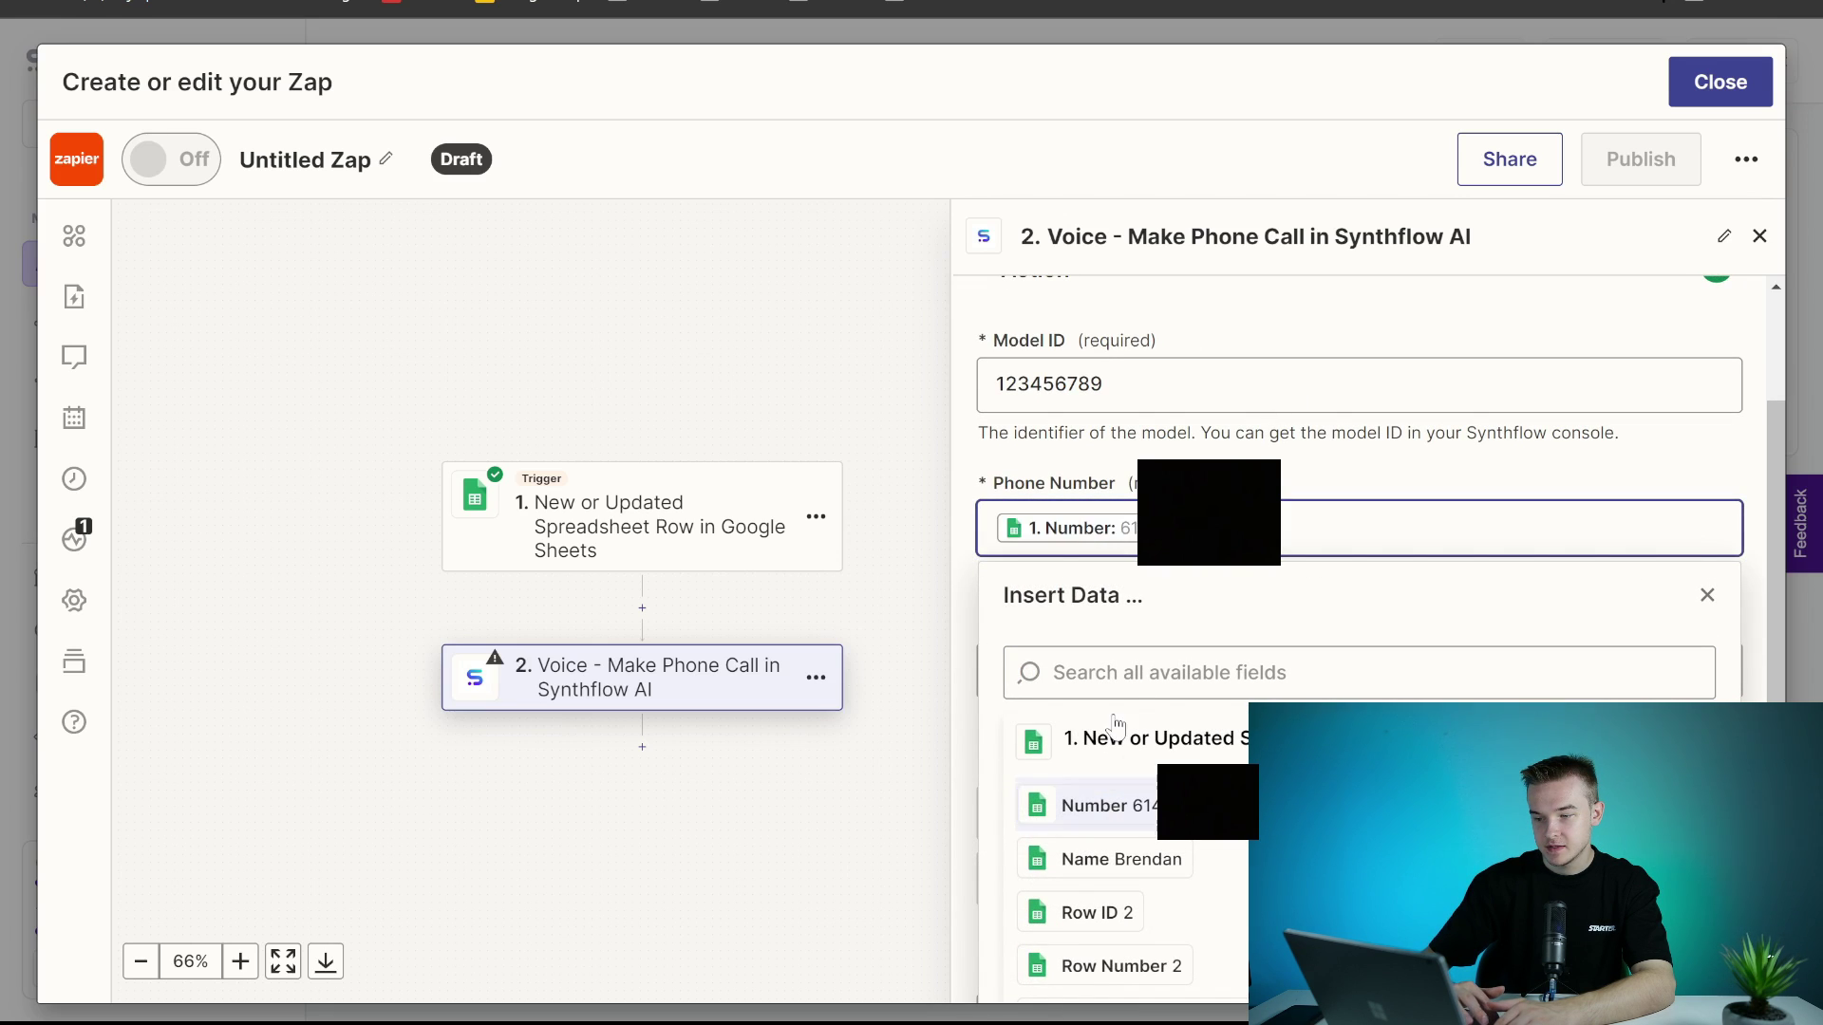
pyautogui.click(1315, 498)
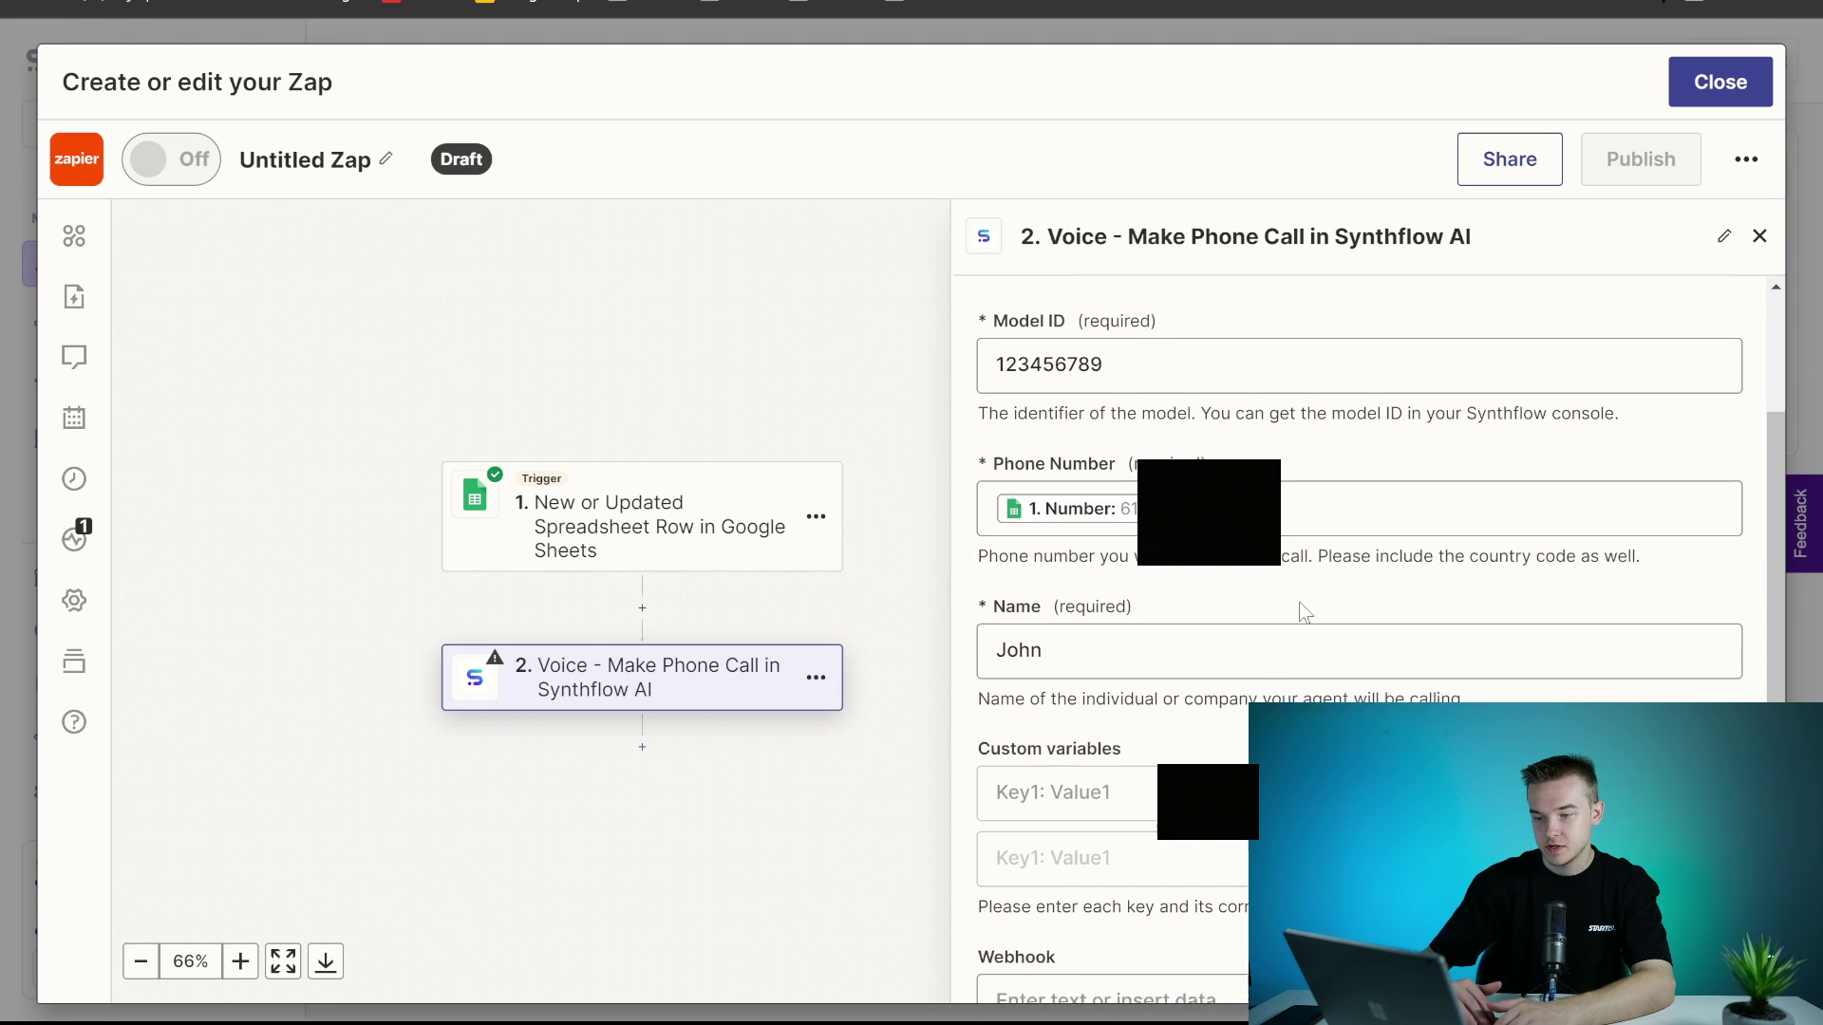
# Paste the Paul AI assistant's model ID into the Model ID field.
pyautogui.press('Escape')
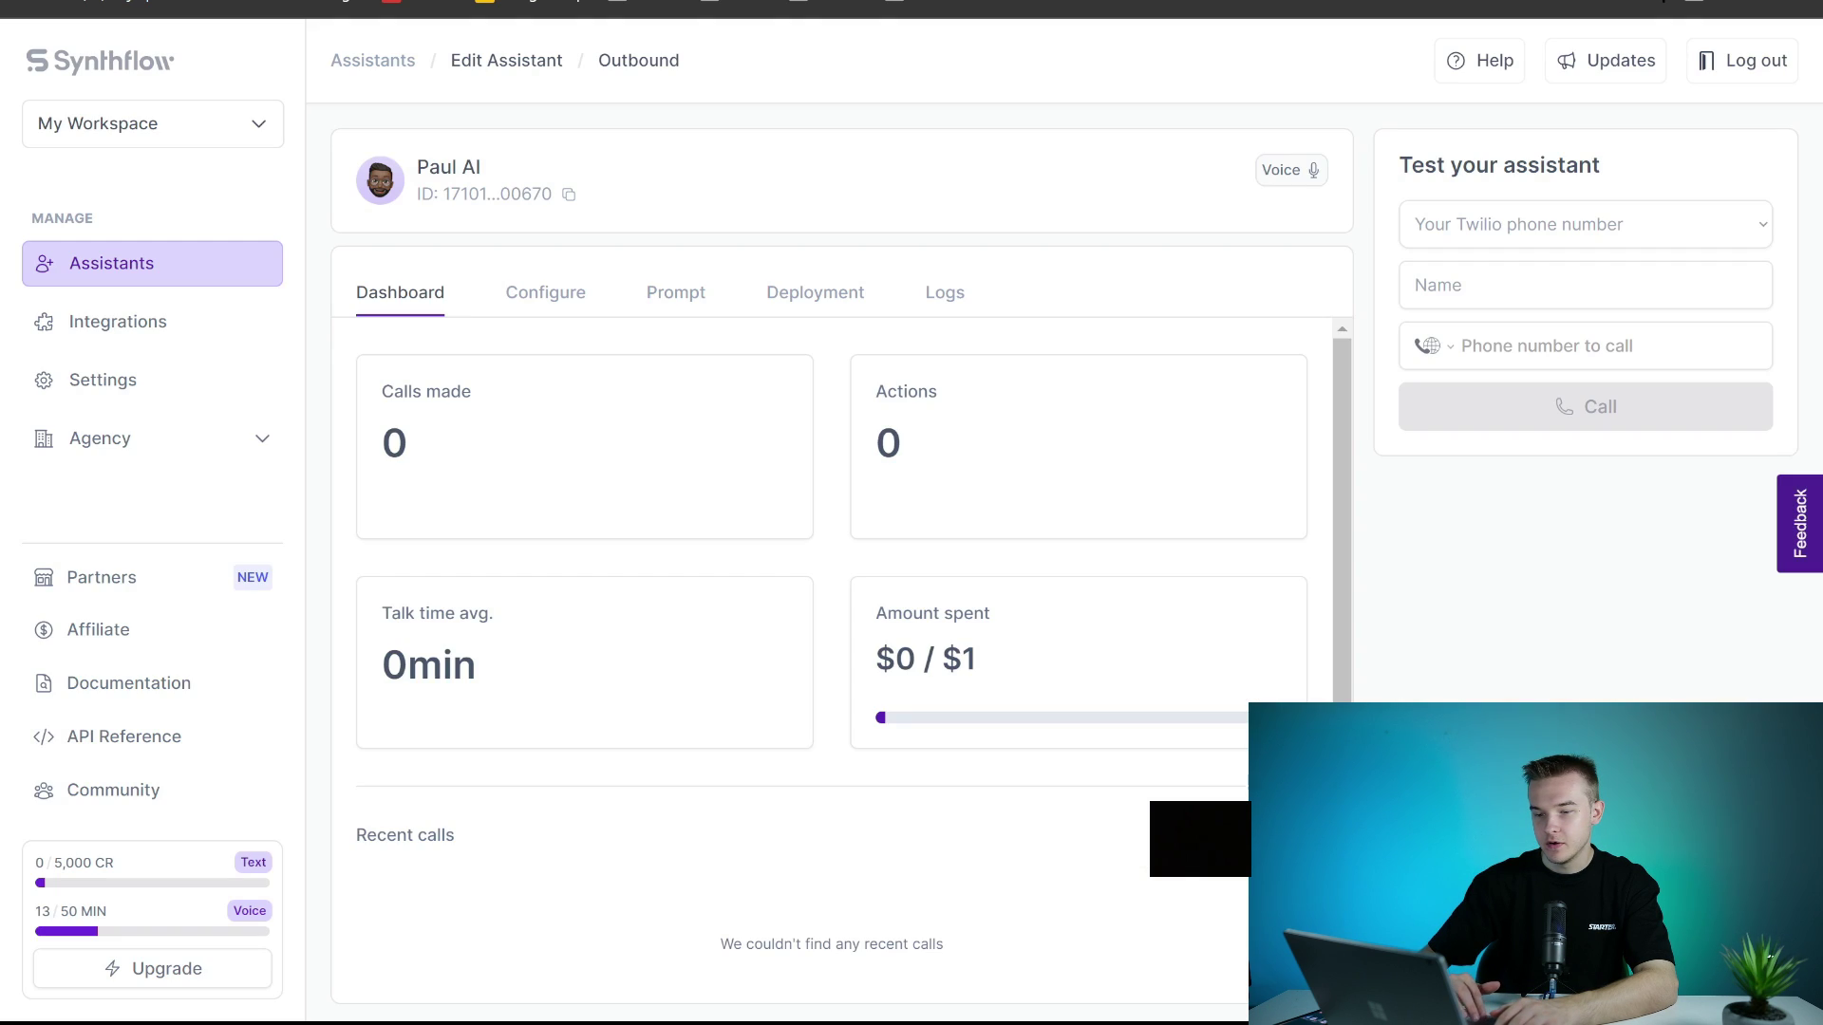
pyautogui.click(570, 202)
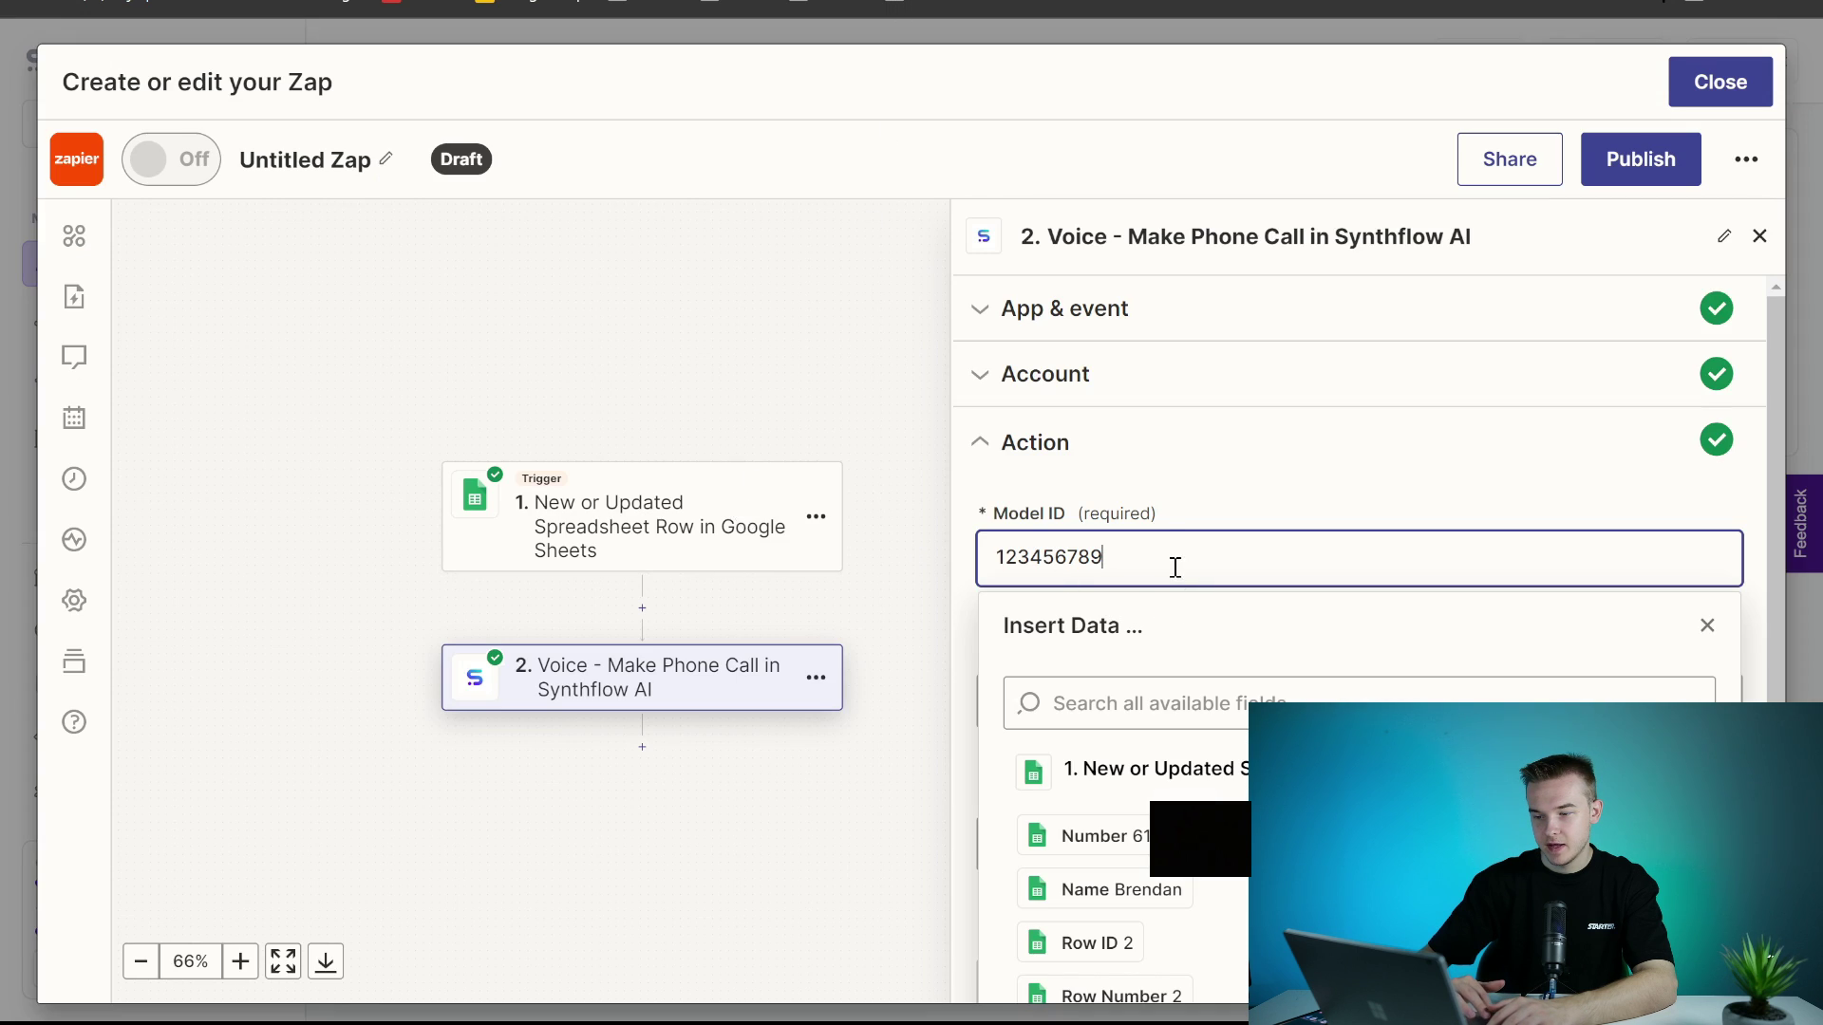
pyautogui.moveTo(1168, 567); pyautogui.dragTo(985, 567)
pyautogui.hotkey('ctrl', 'v')
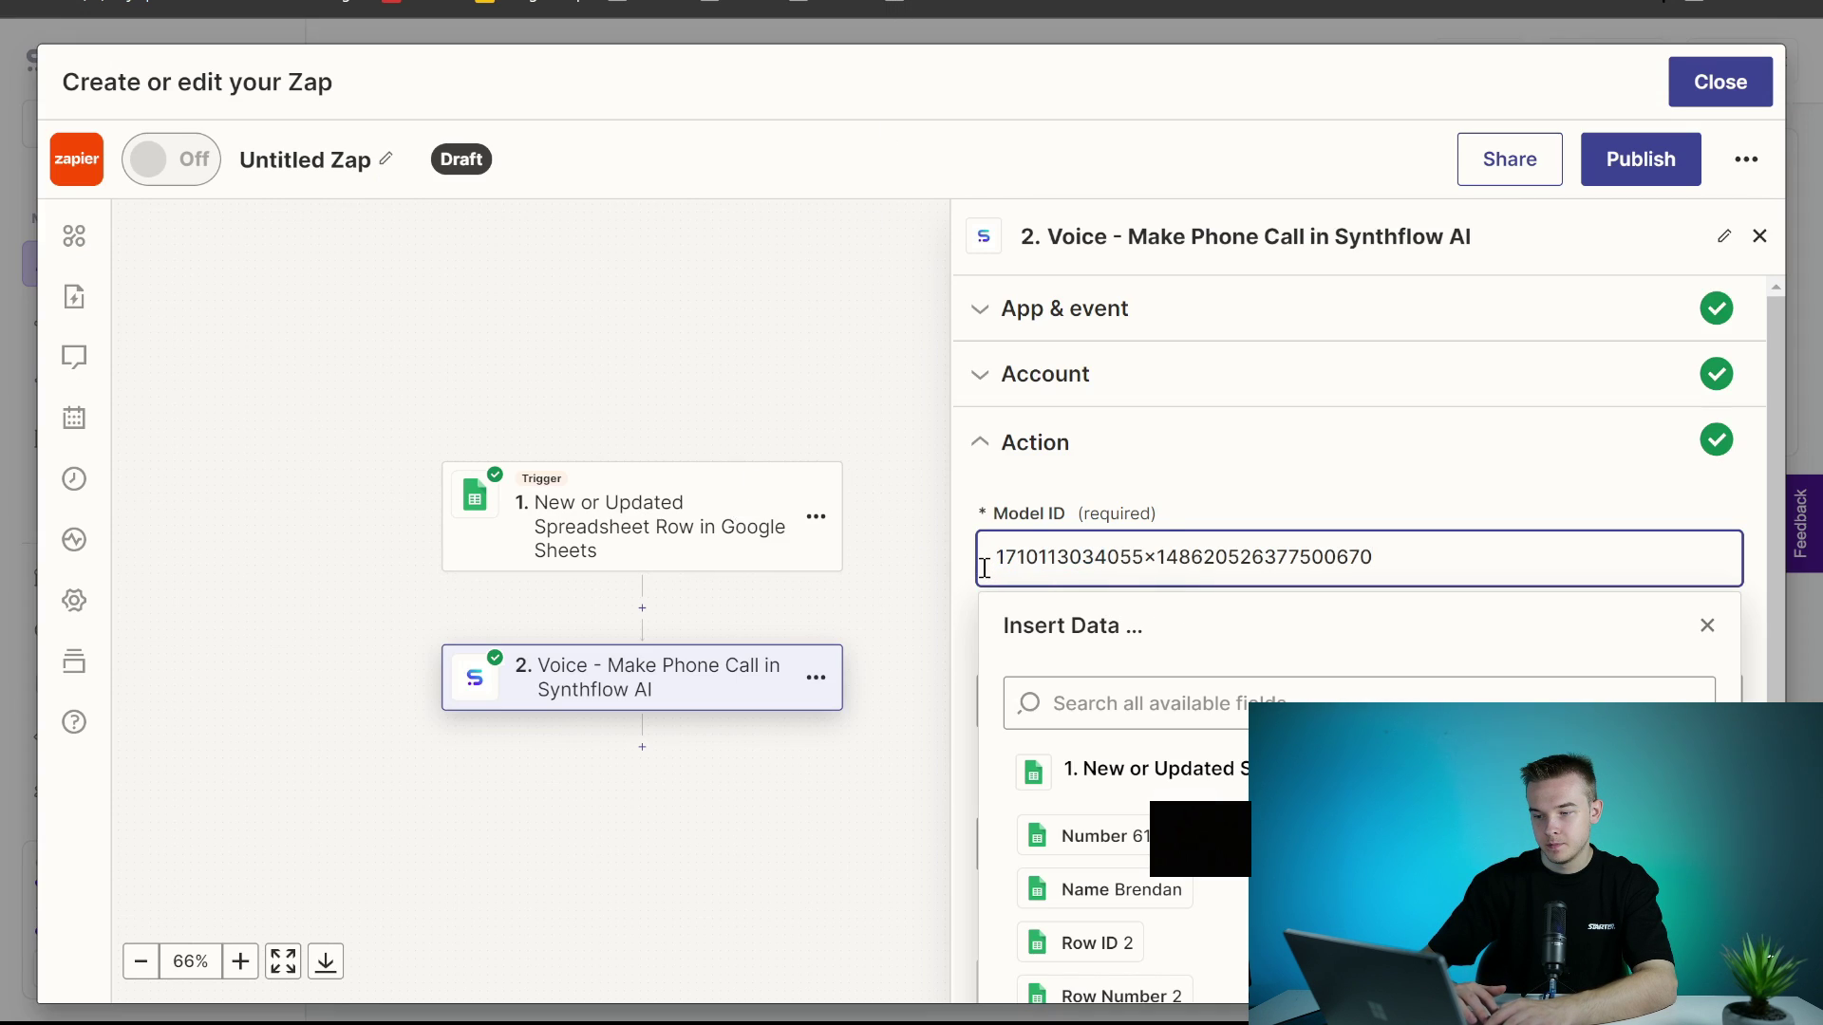
pyautogui.click(985, 501)
pyautogui.scroll(-4, 1348, 651)
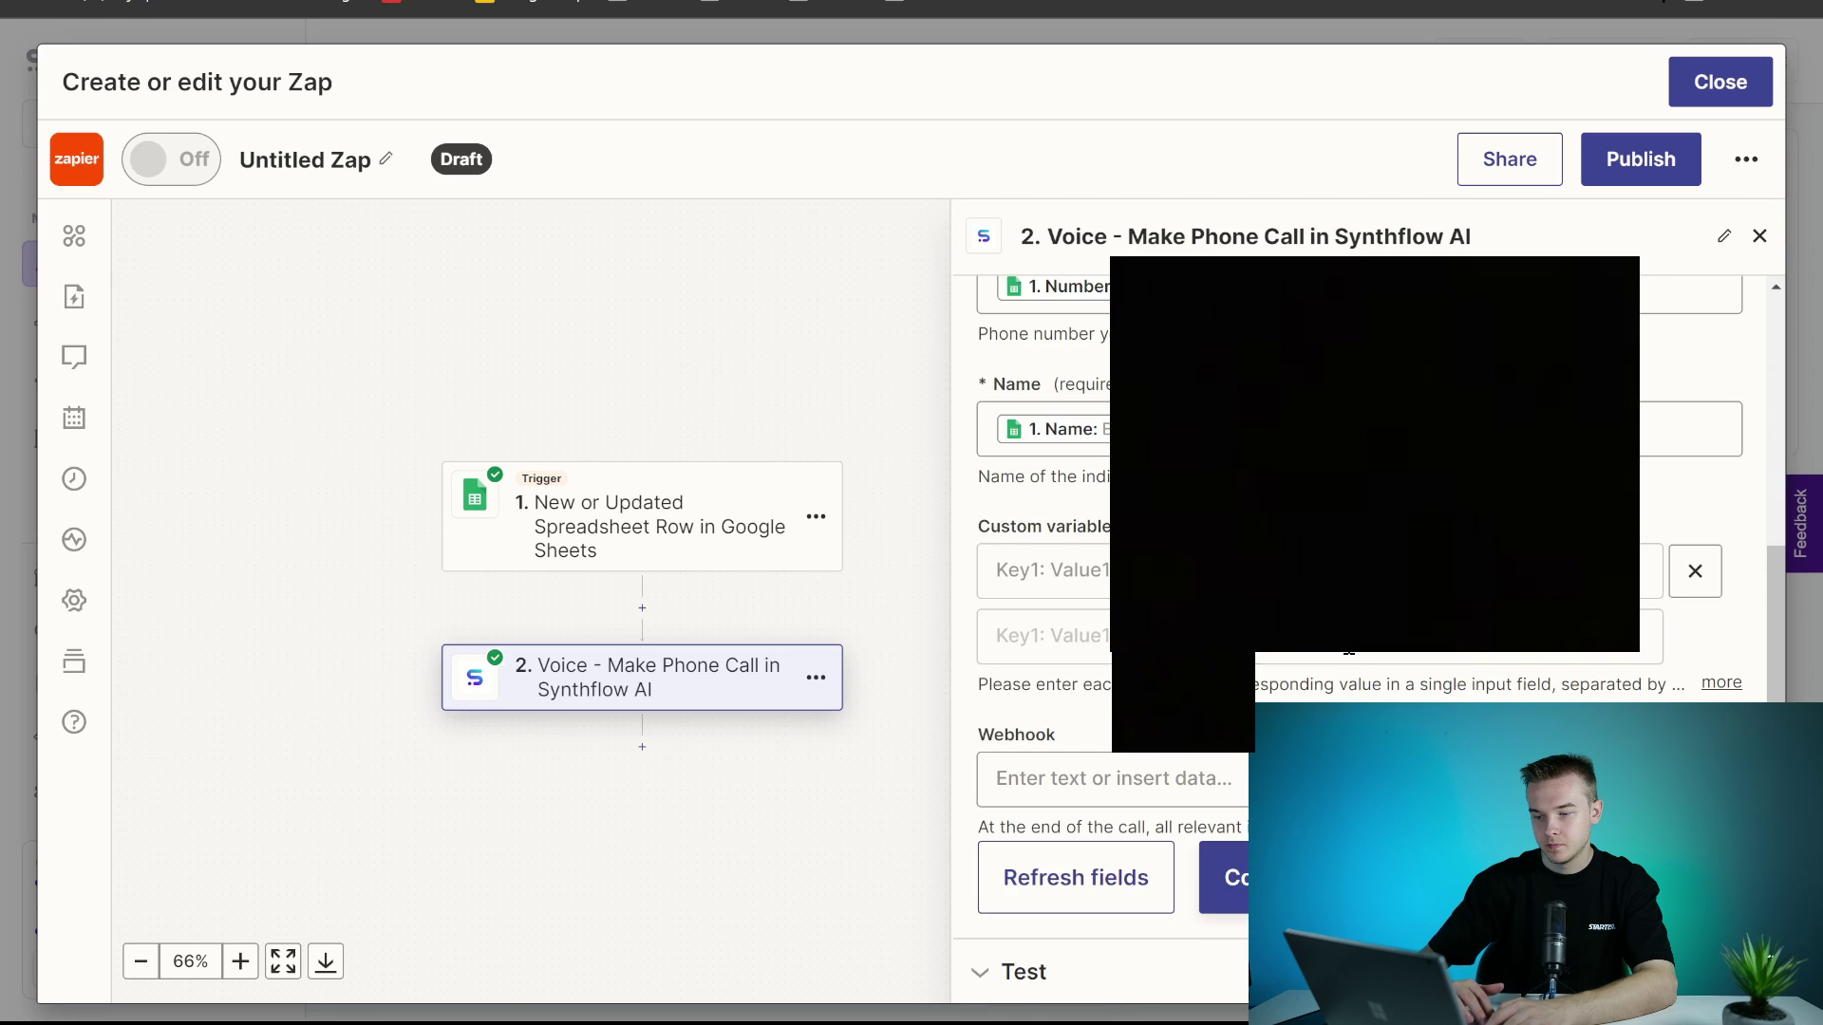
# Test the phone-call step and publish the zap.
pyautogui.click(1225, 878)
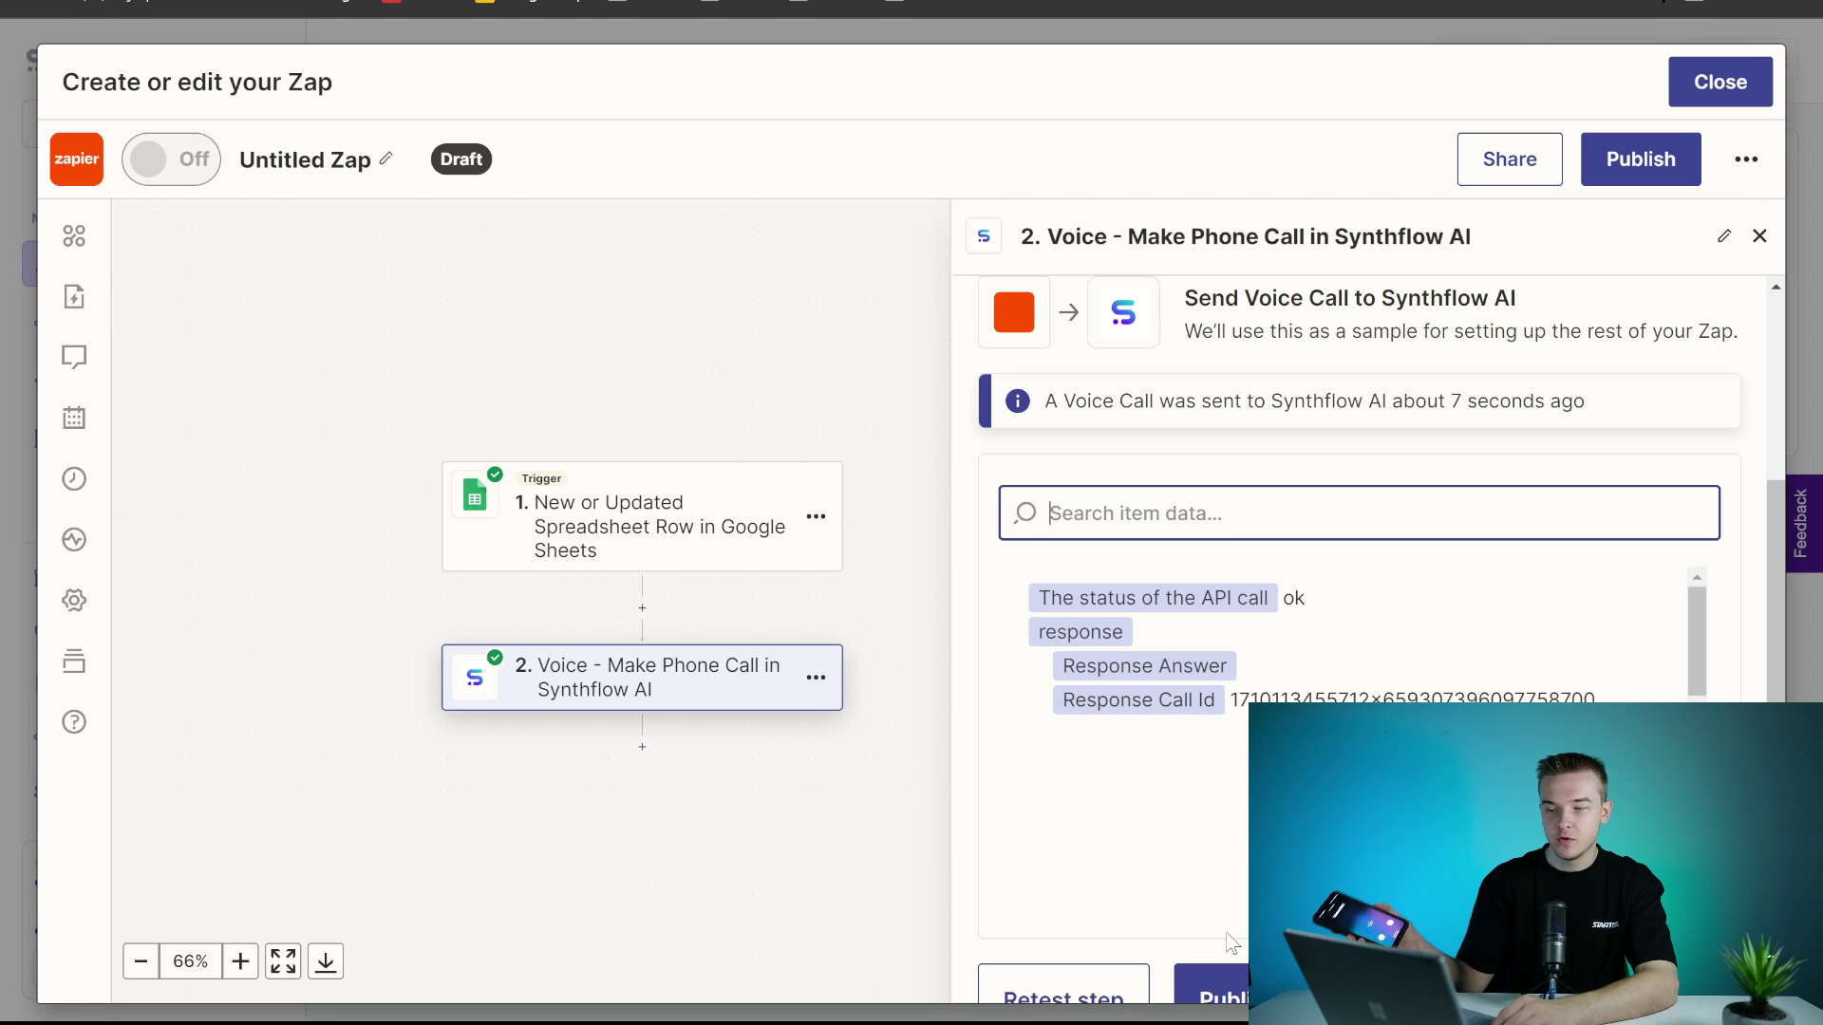
pyautogui.scroll(-1, 1367, 617)
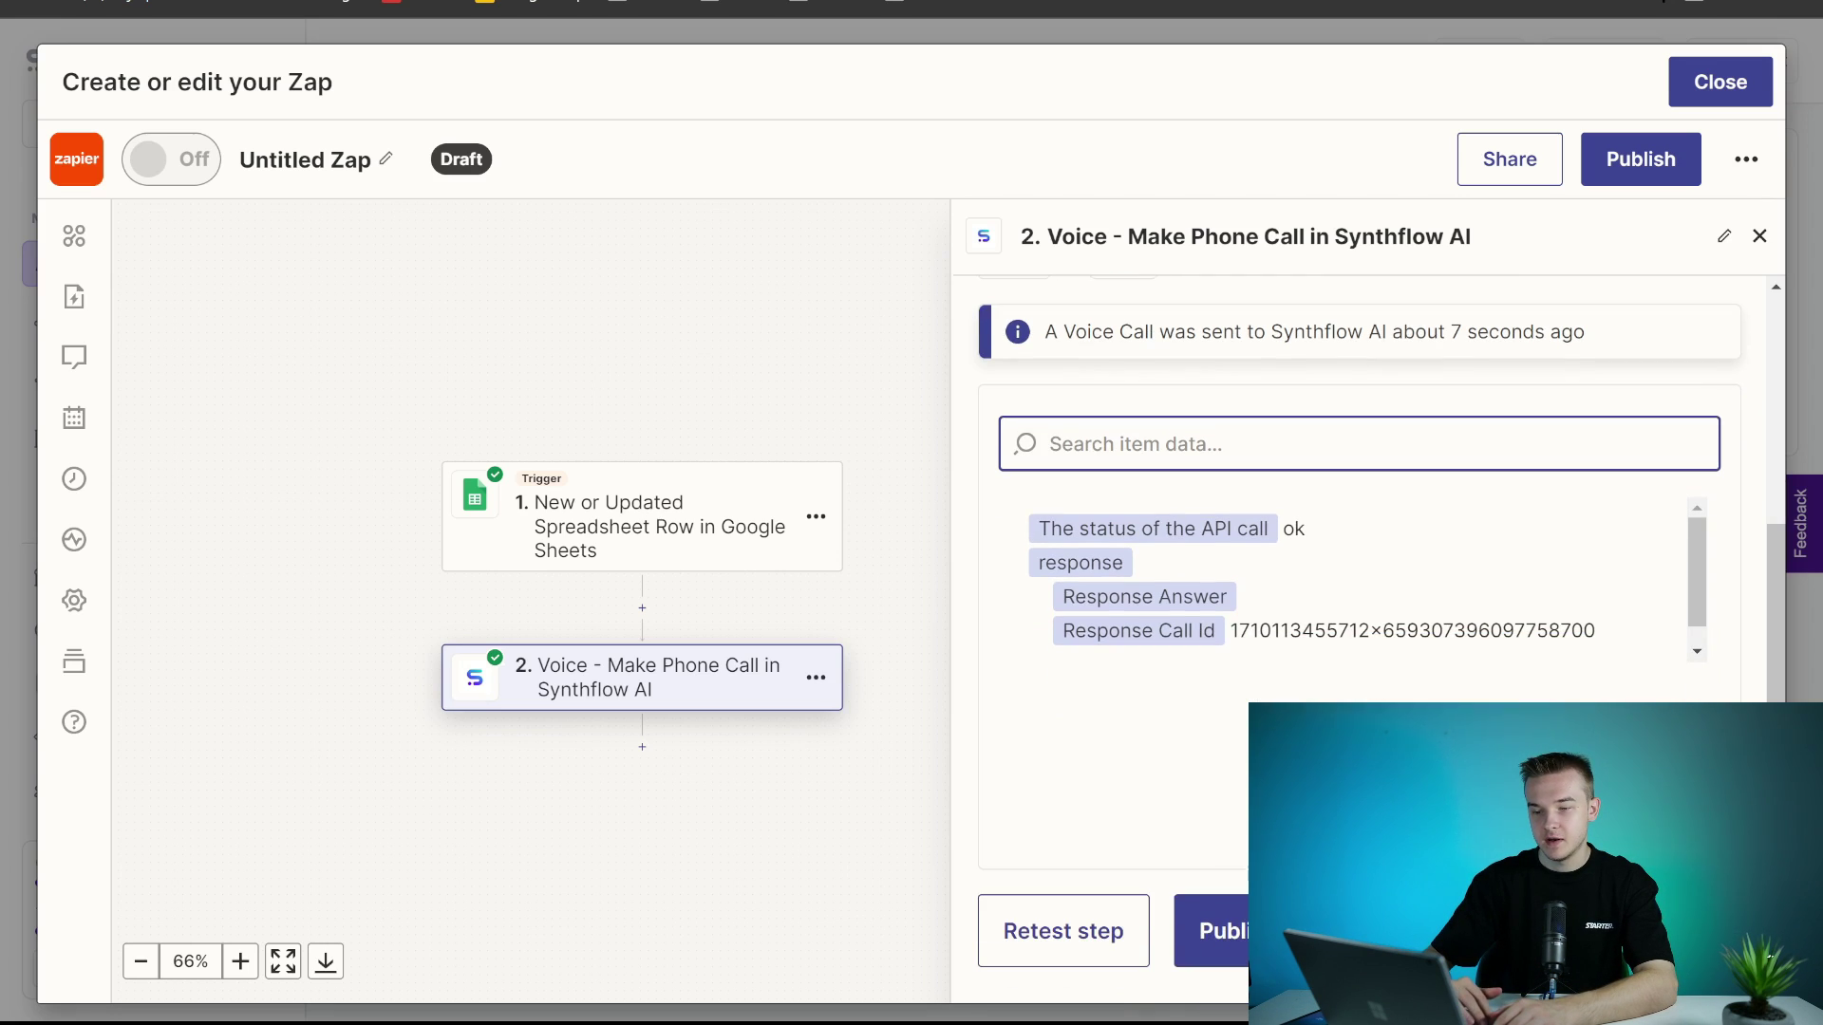
pyautogui.click(1211, 931)
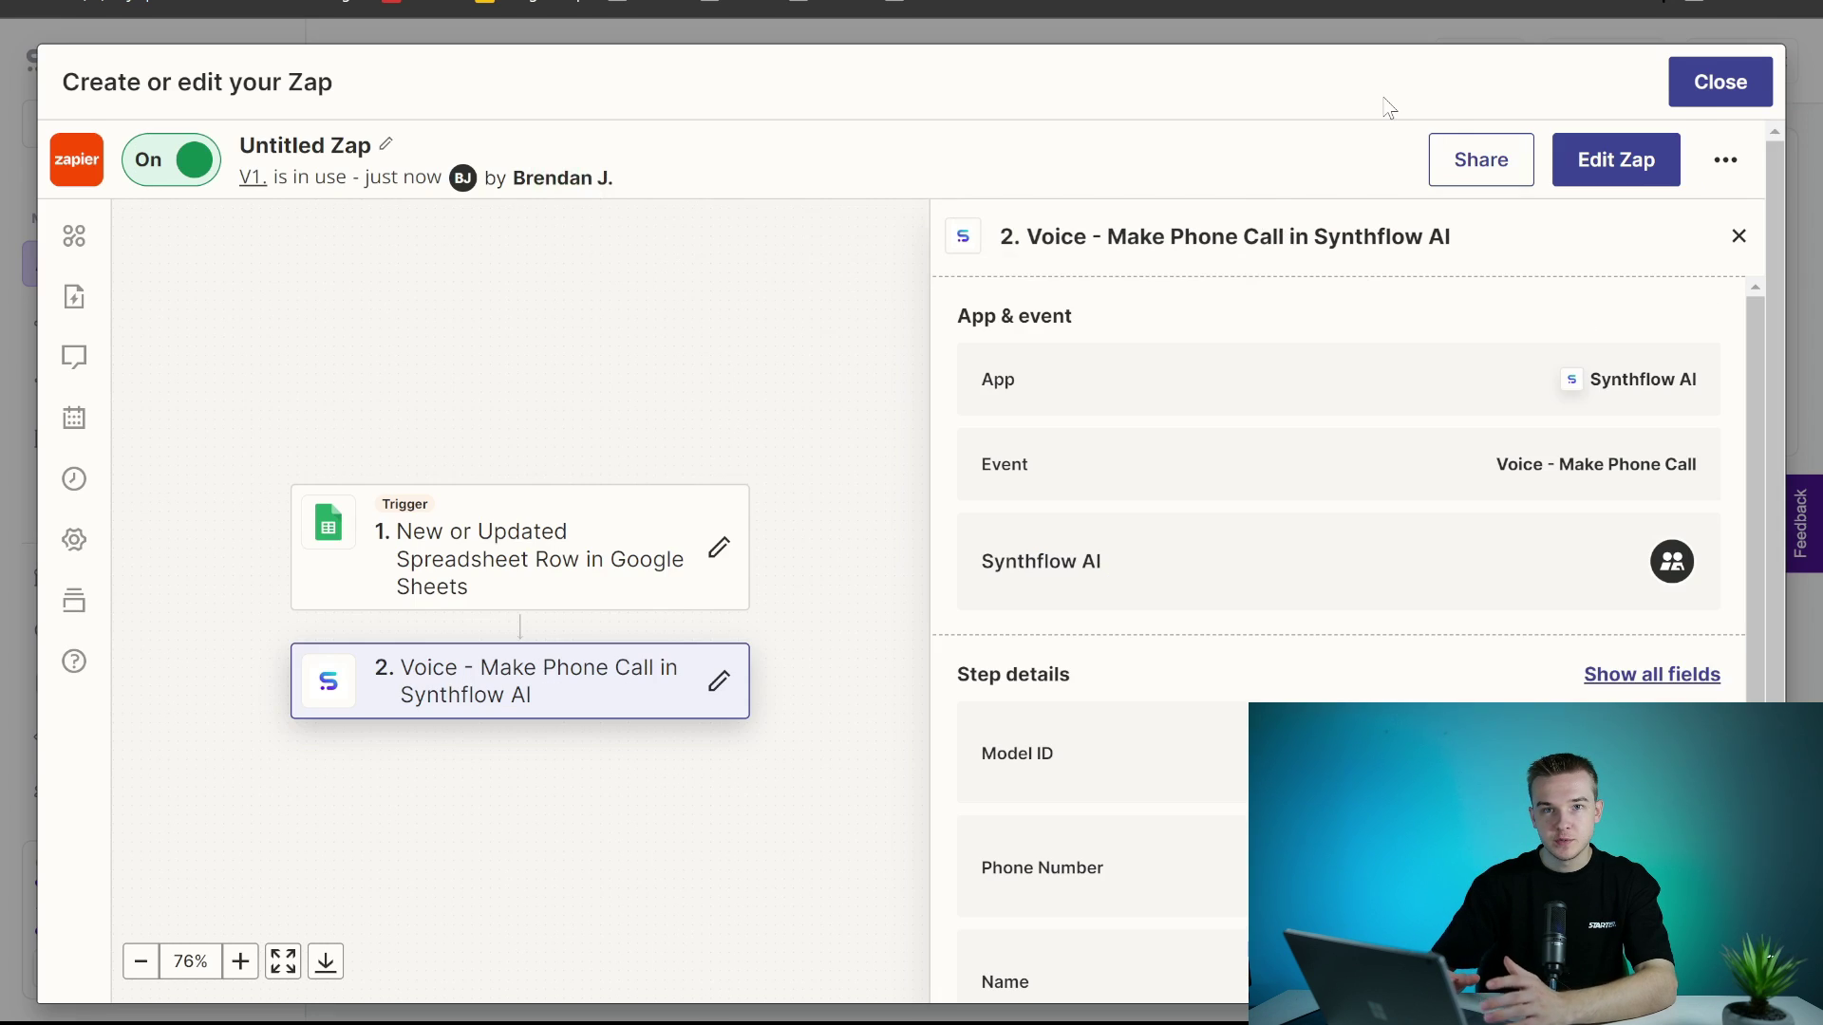
# Rename the zap from Untitled Zap to 'Demo Zap' and close the editor.
pyautogui.click(385, 151)
pyautogui.write('Demo Zap')
pyautogui.press('Return')
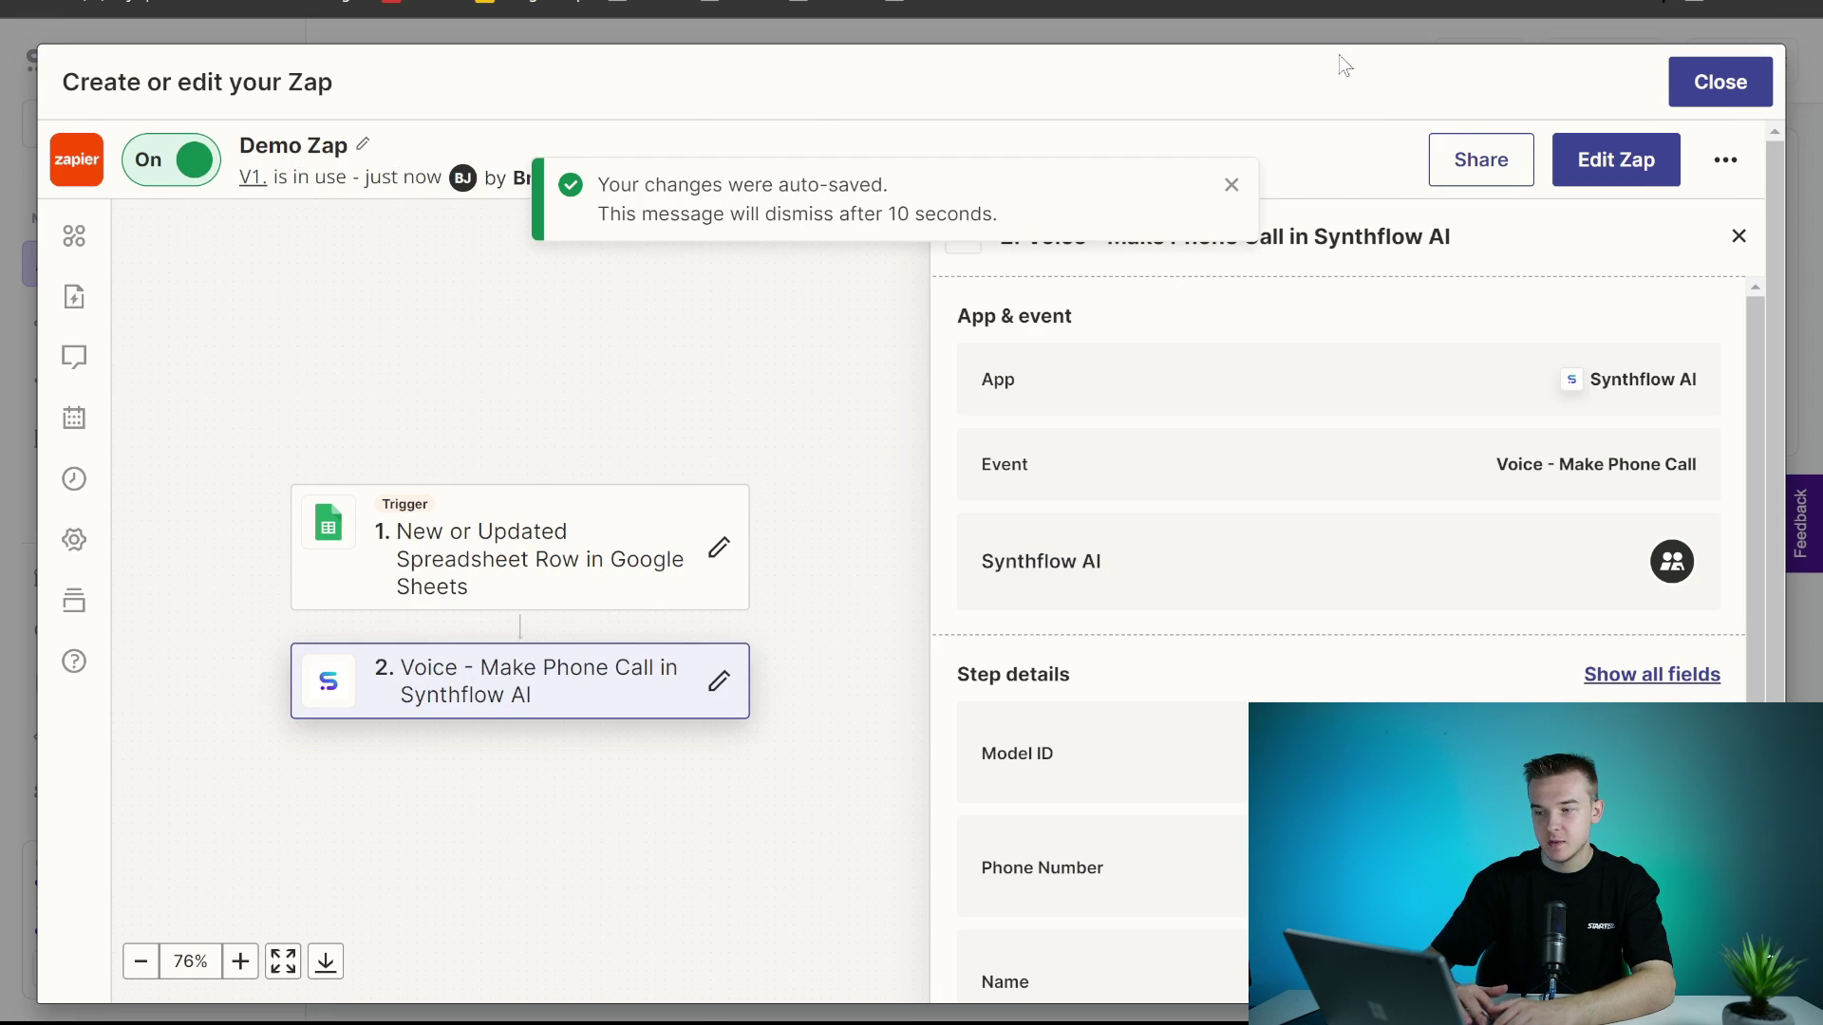
pyautogui.click(1719, 82)
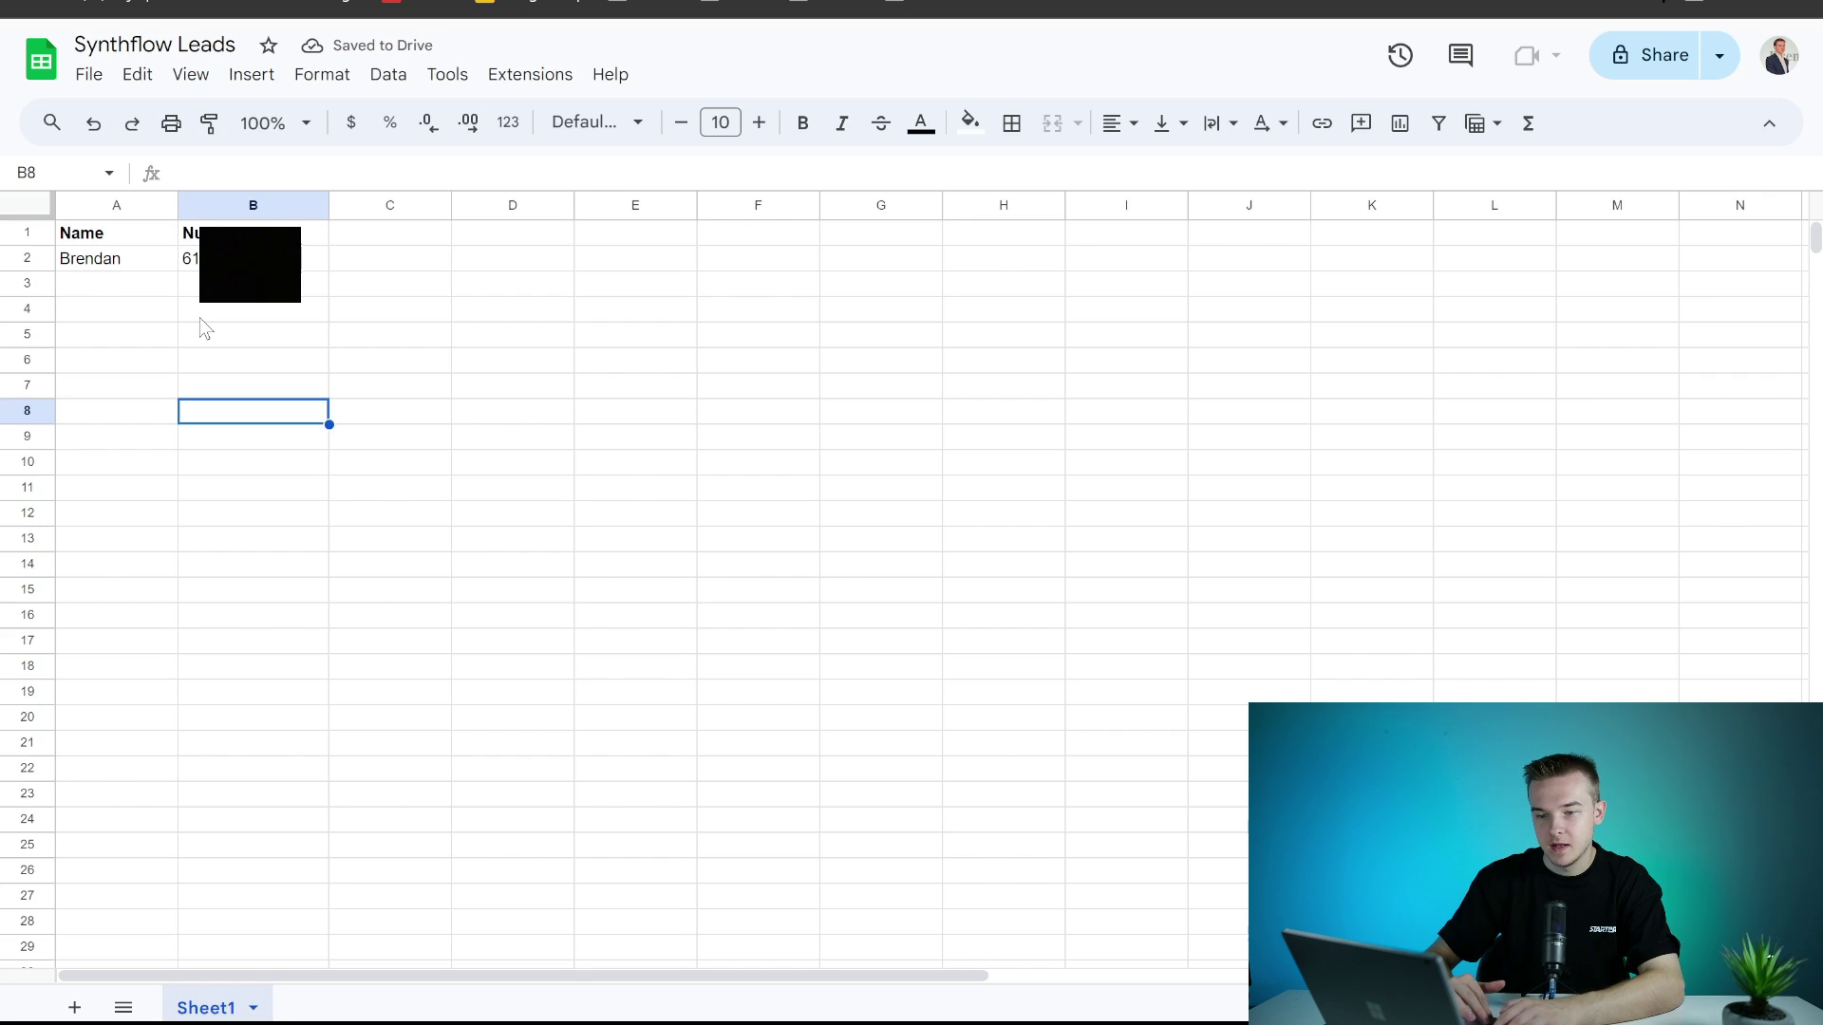
# Commit the new lead's name and phone number in row 3 of Synthflow Leads.
pyautogui.click(459, 370)
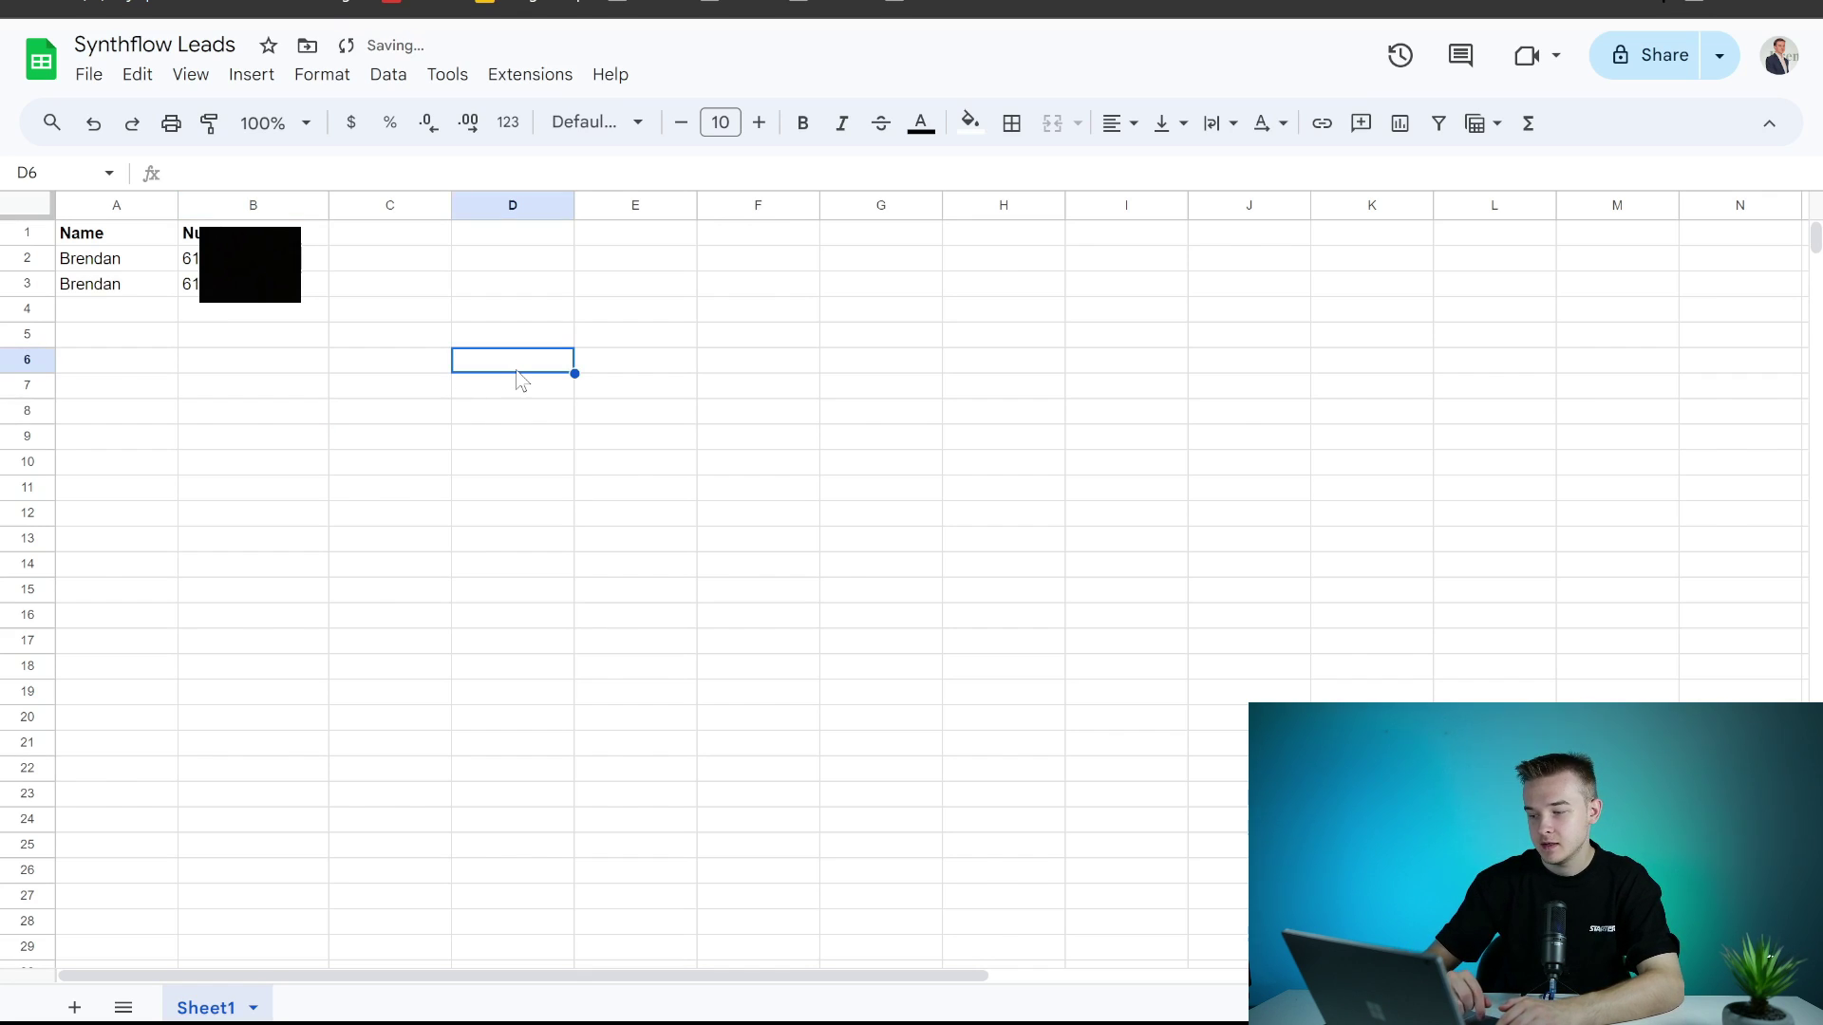